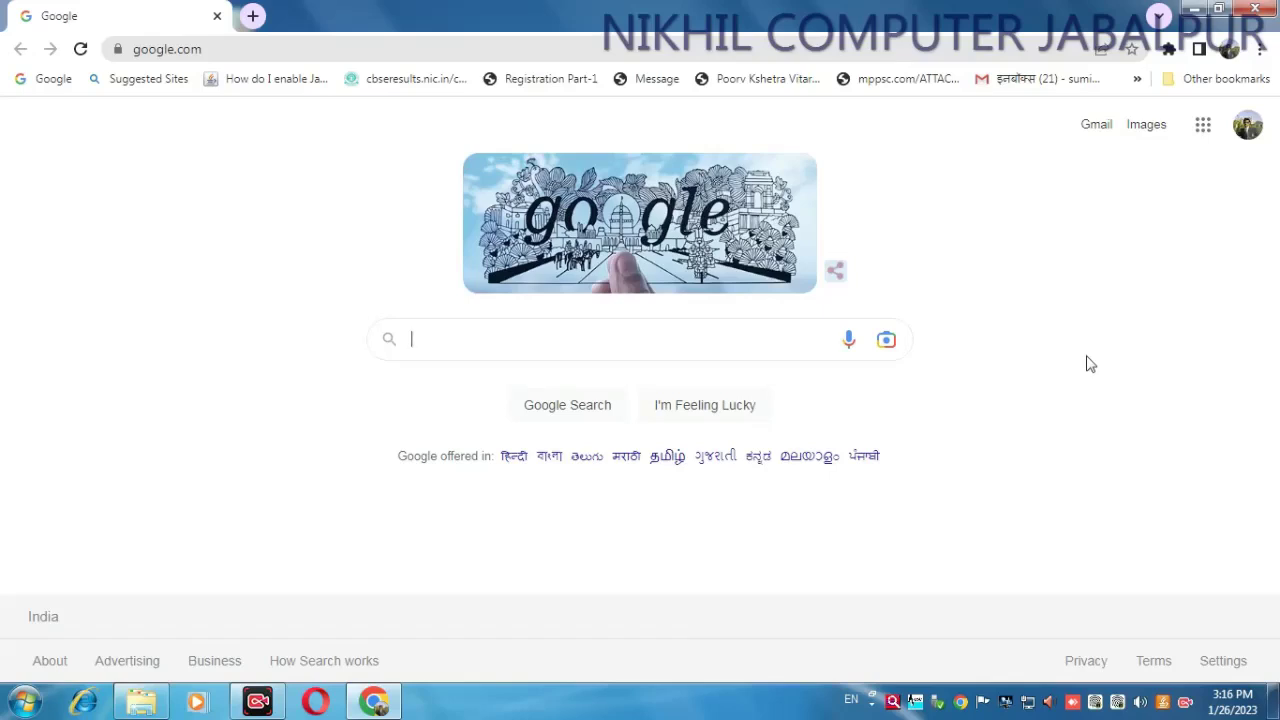
- Search Google for 'cpct' from the Chrome address bar
click(226, 48)
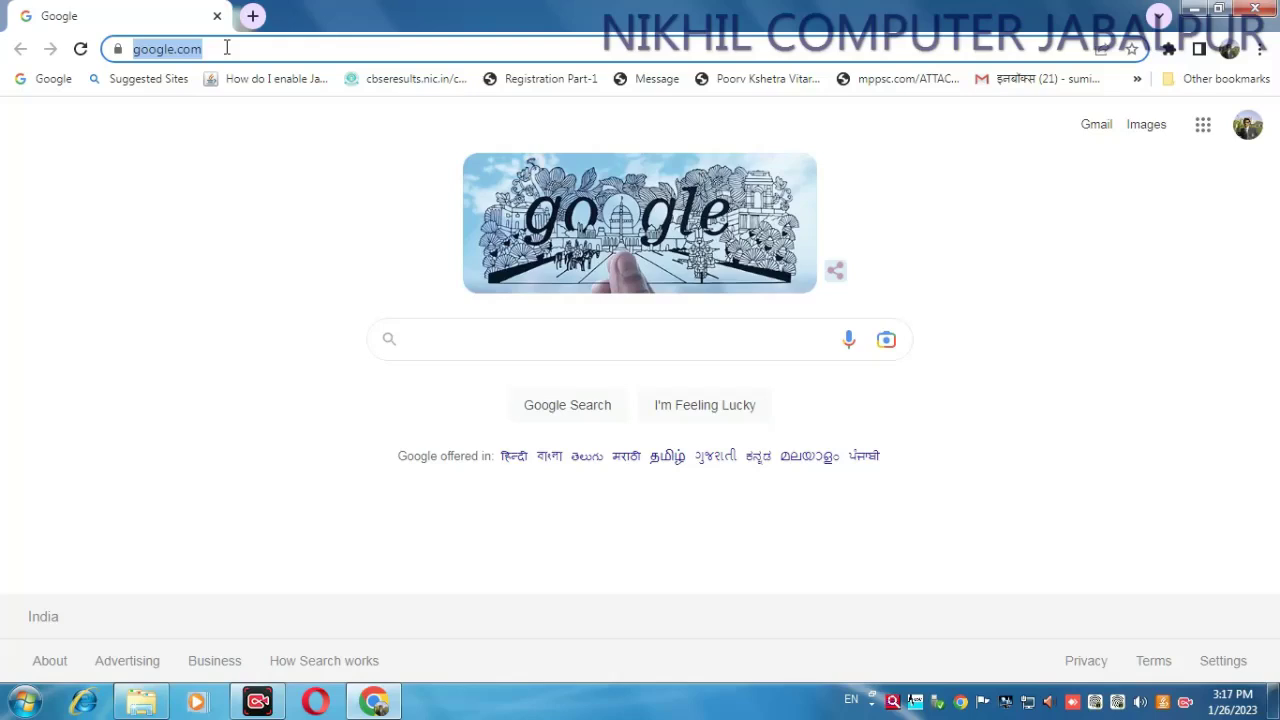
text(cpc)
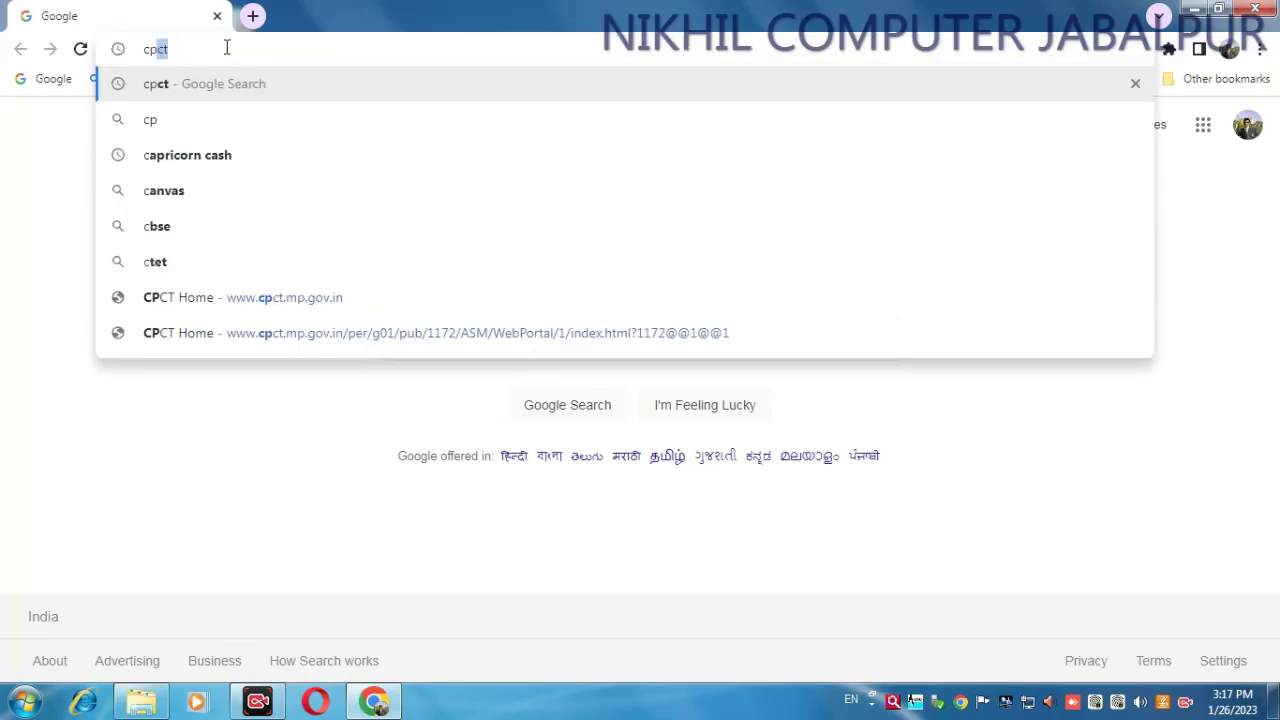
text(t)
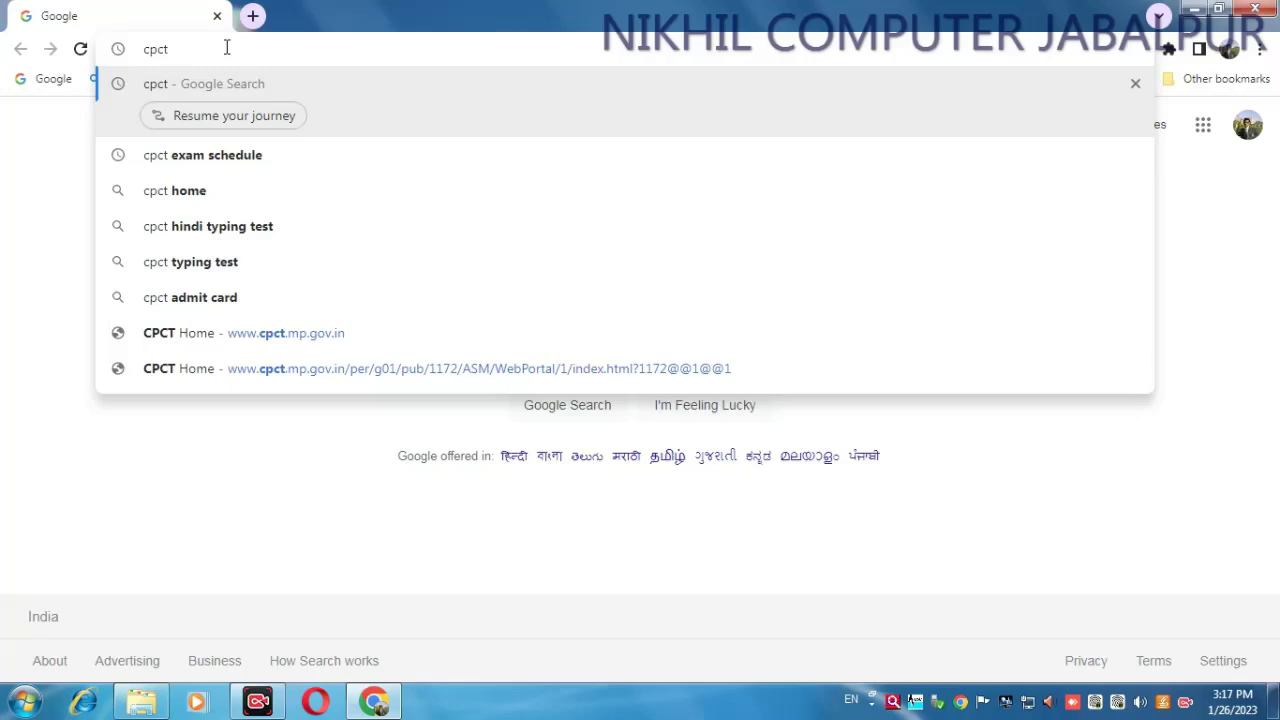
key(Return)
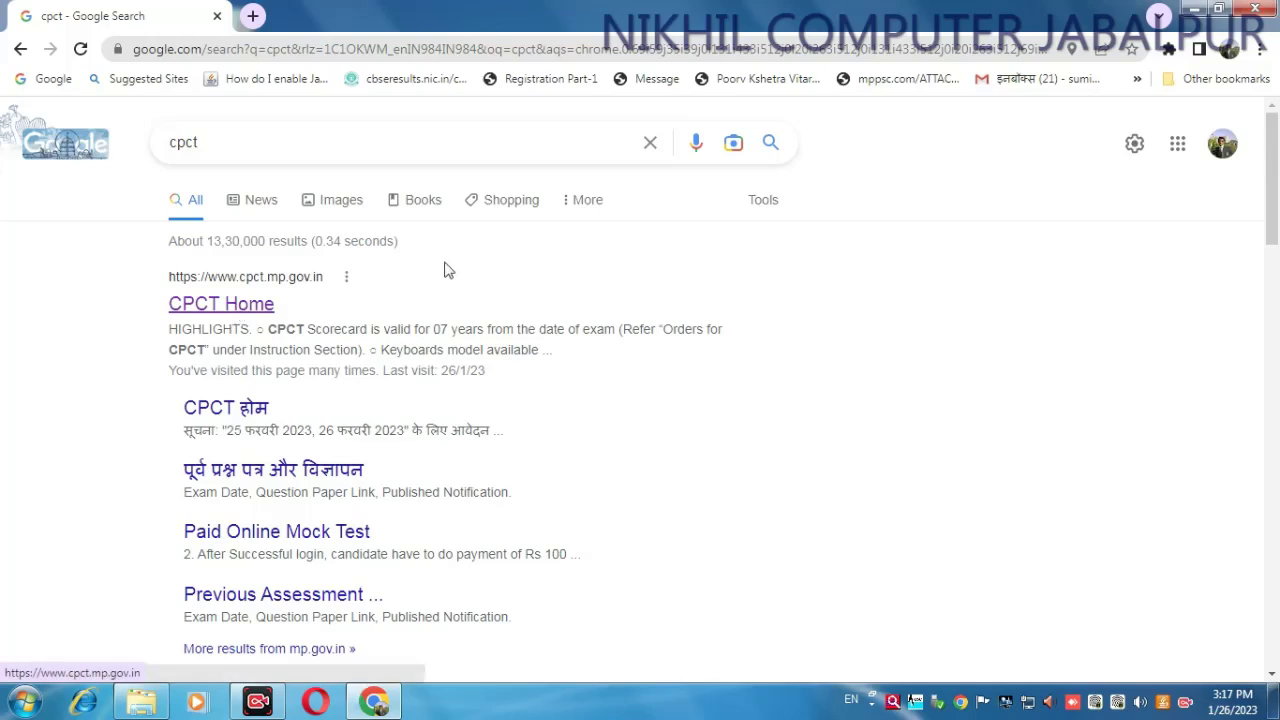
- Open the CPCT Home result, highlight the scorecard validity notice, and begin a new registration
click(226, 305)
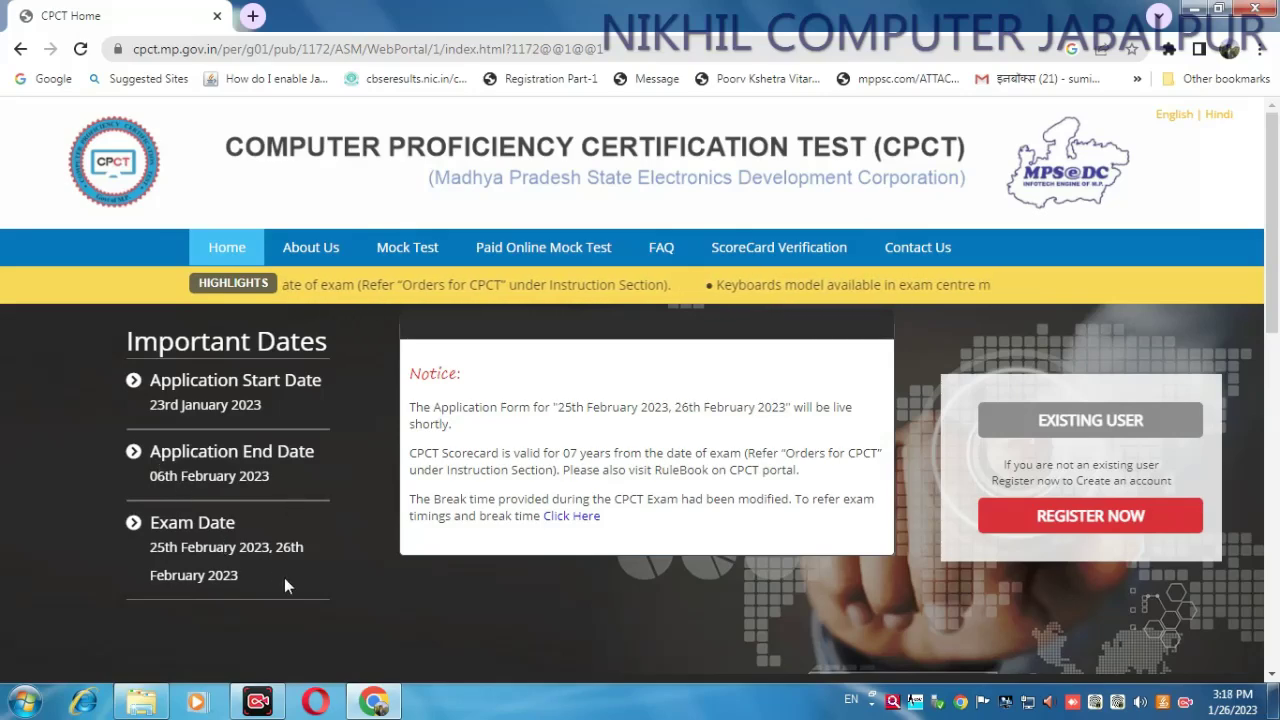
drag(412, 453, 808, 460)
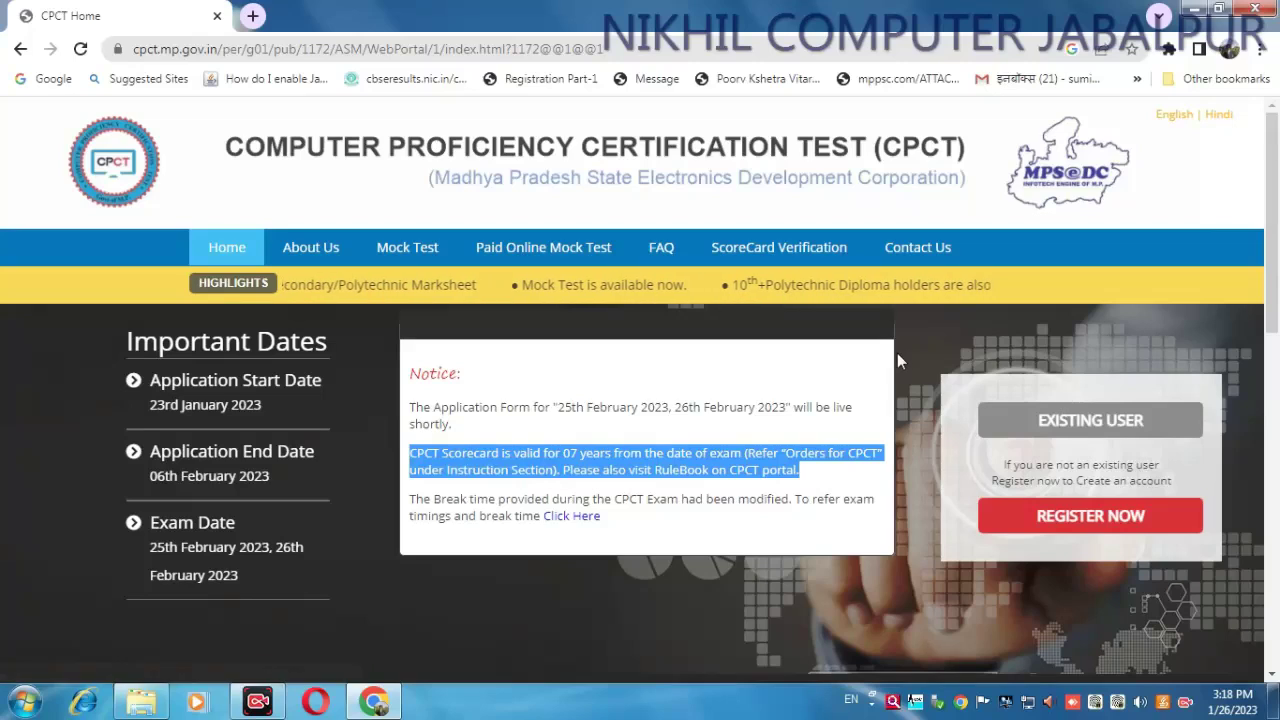
click(1090, 520)
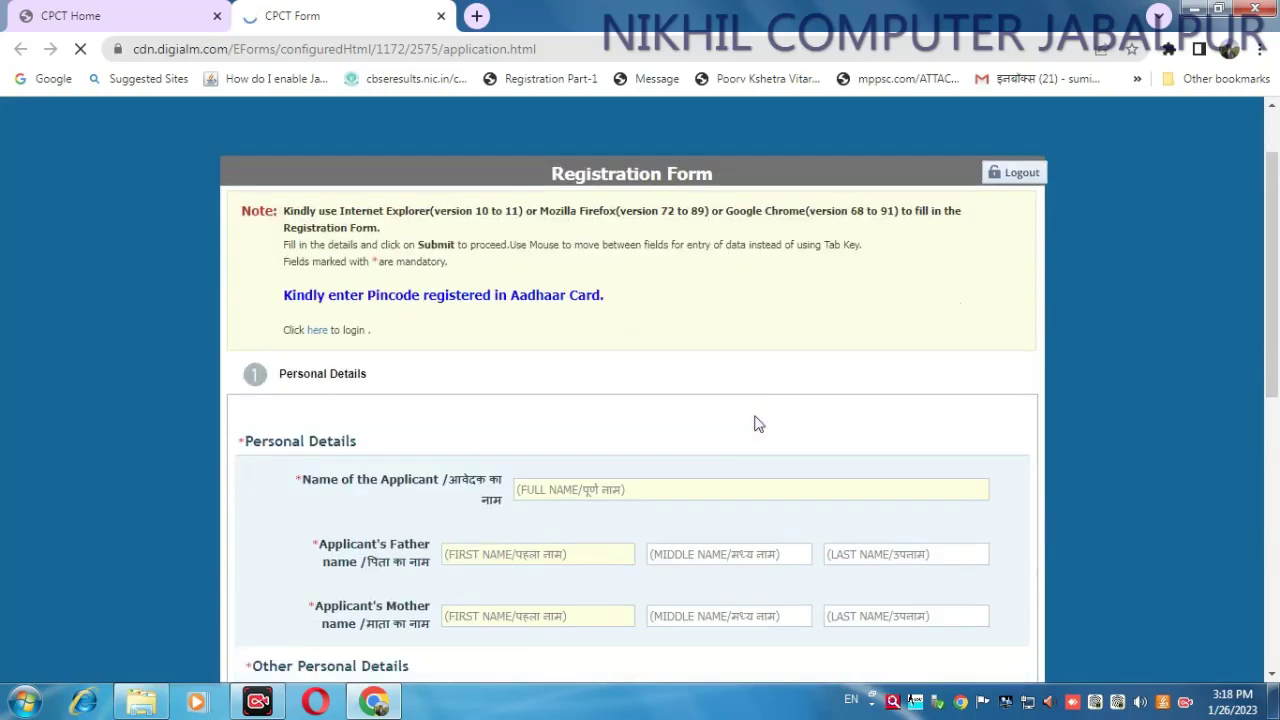
- Enter the applicant's full name and the father's first, middle and last names
scroll(757, 423, down, 3)
scroll(717, 404, down, 1)
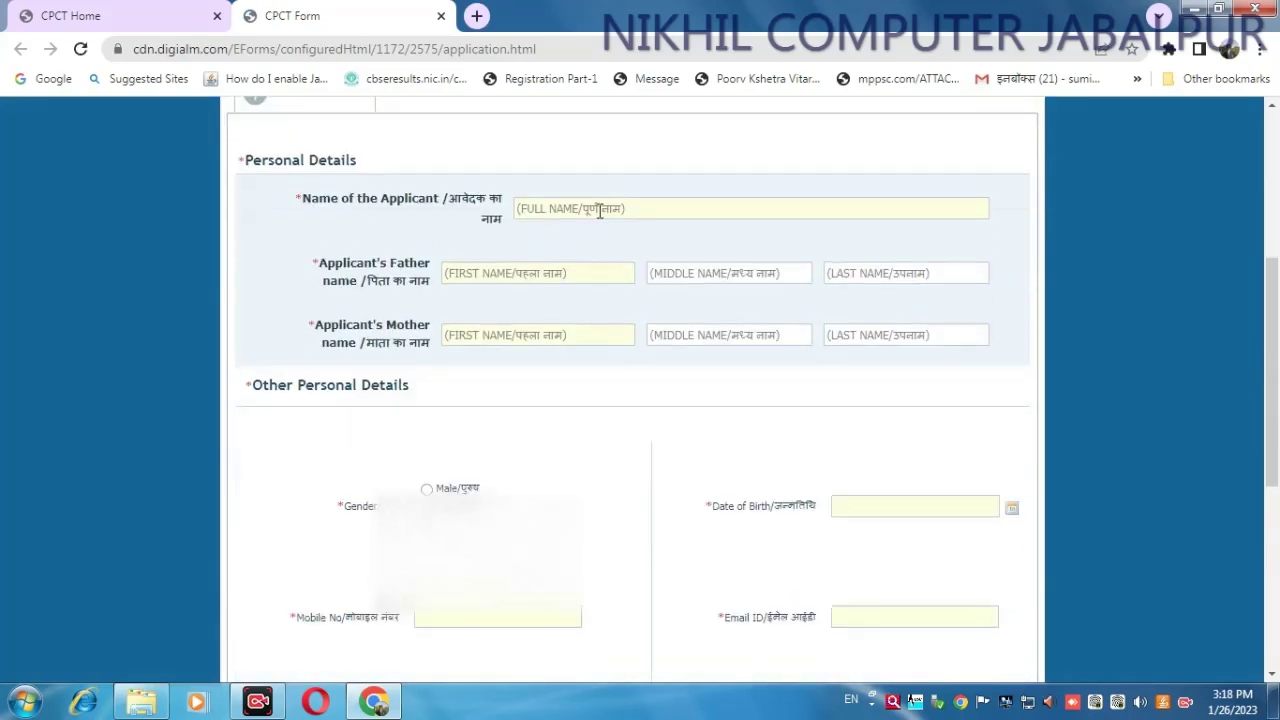
click(600, 208)
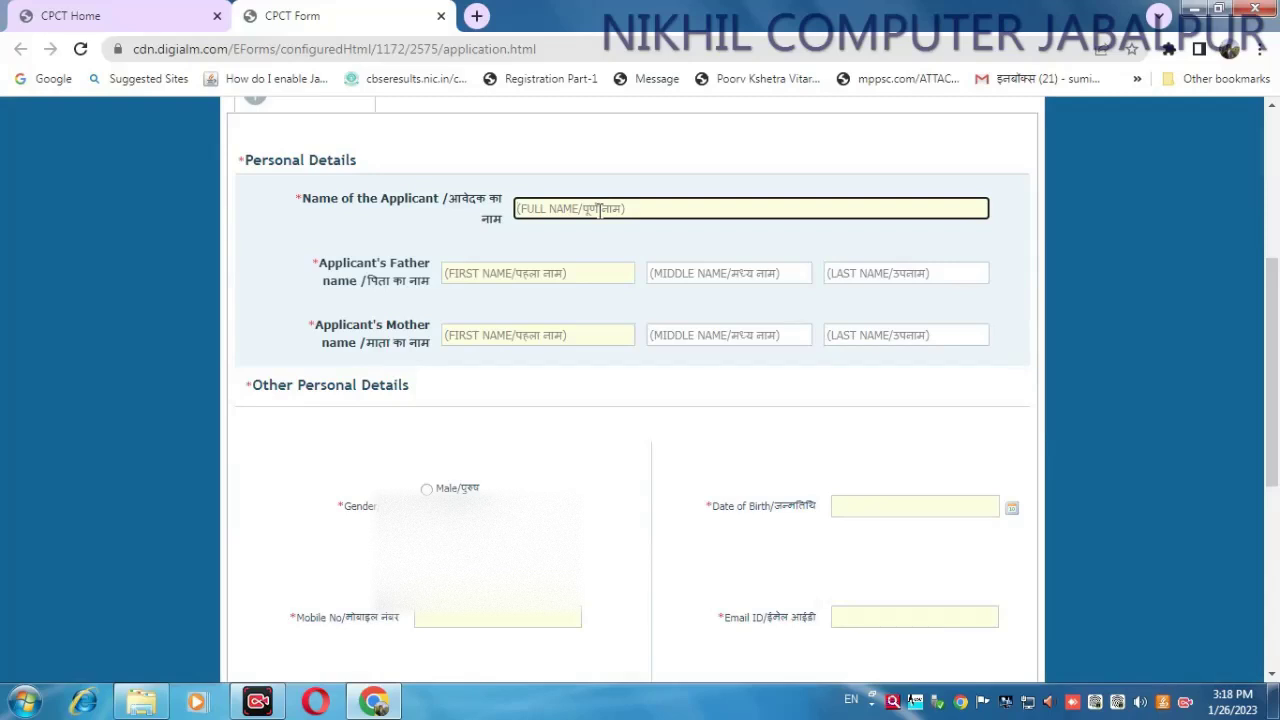
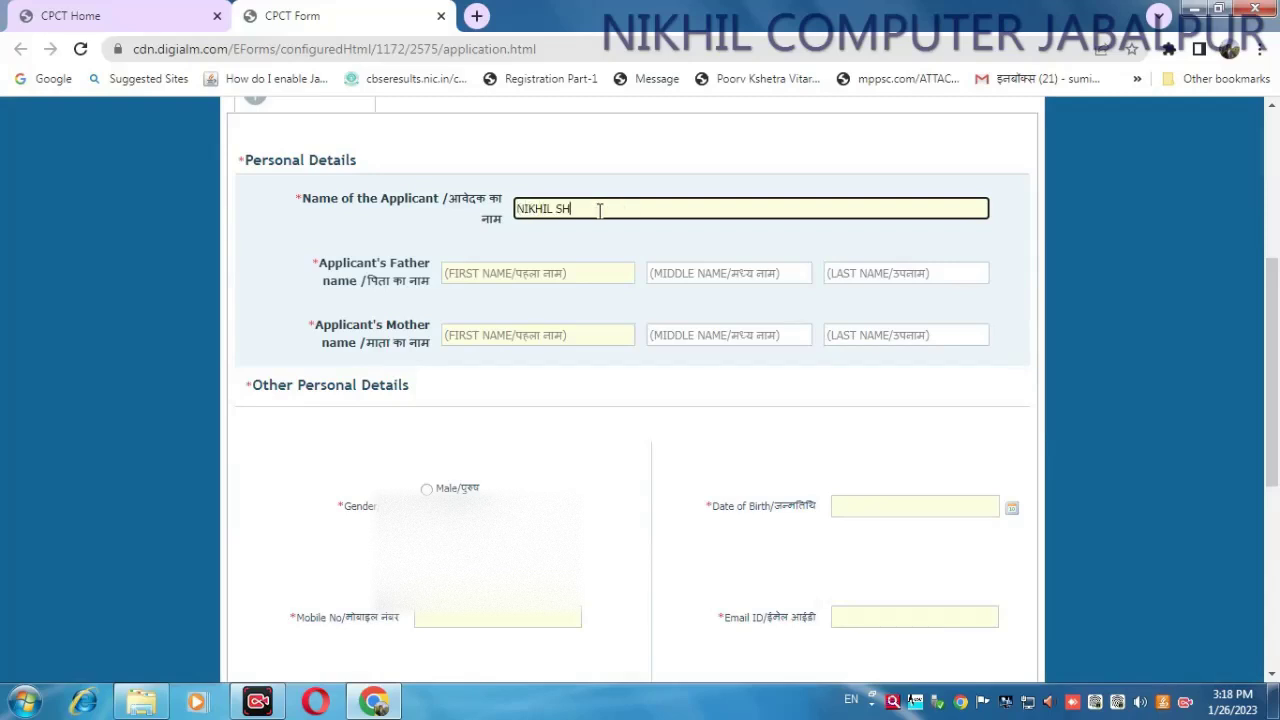
key(Tab)
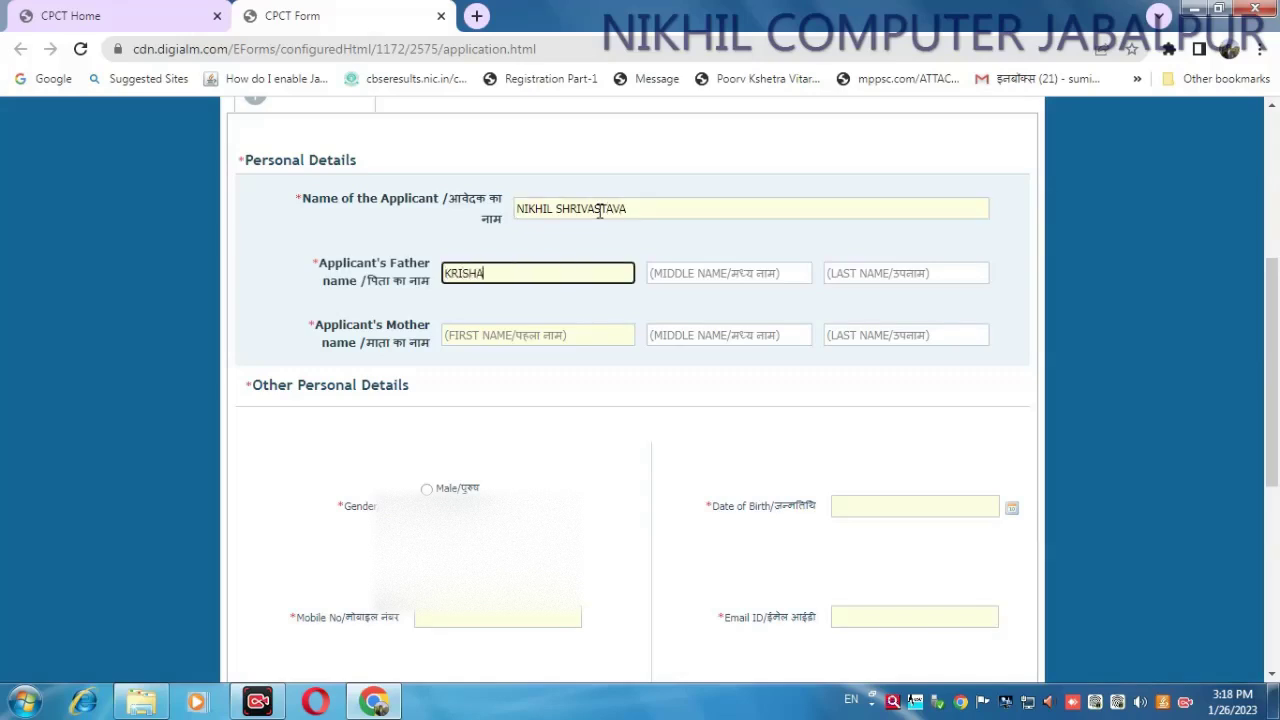
key(Tab)
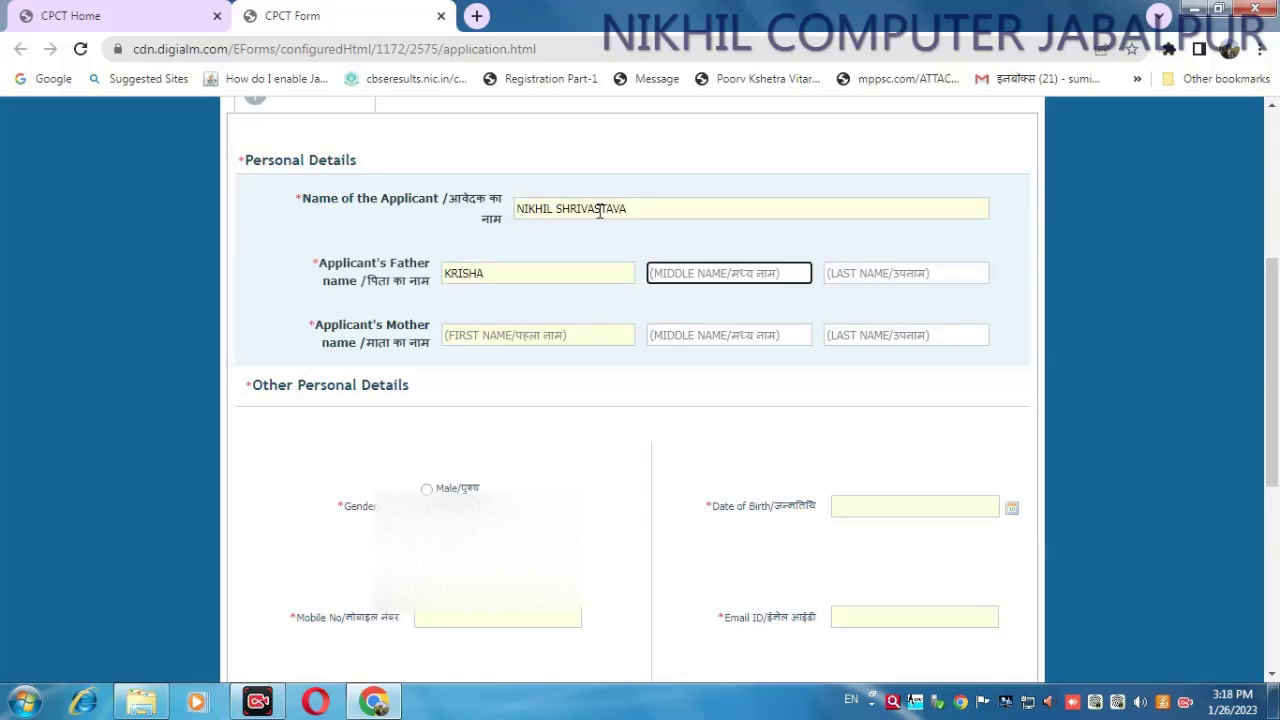
click(486, 268)
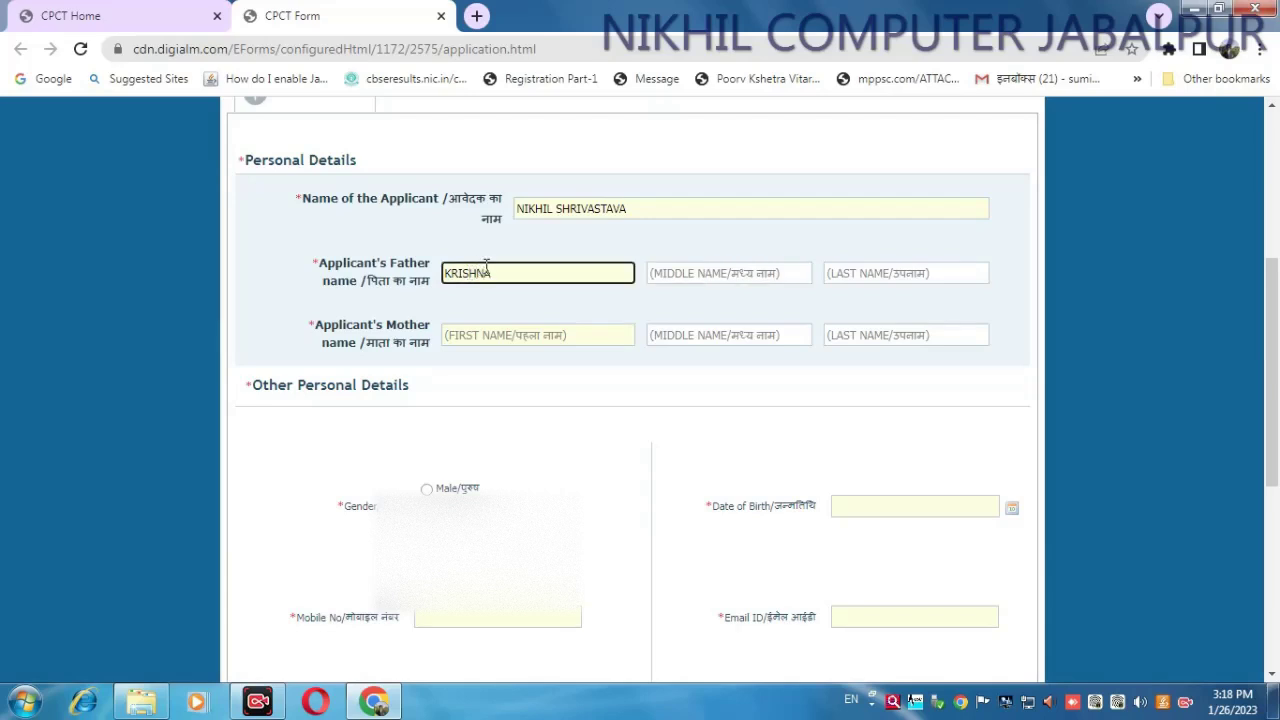
key(Tab)
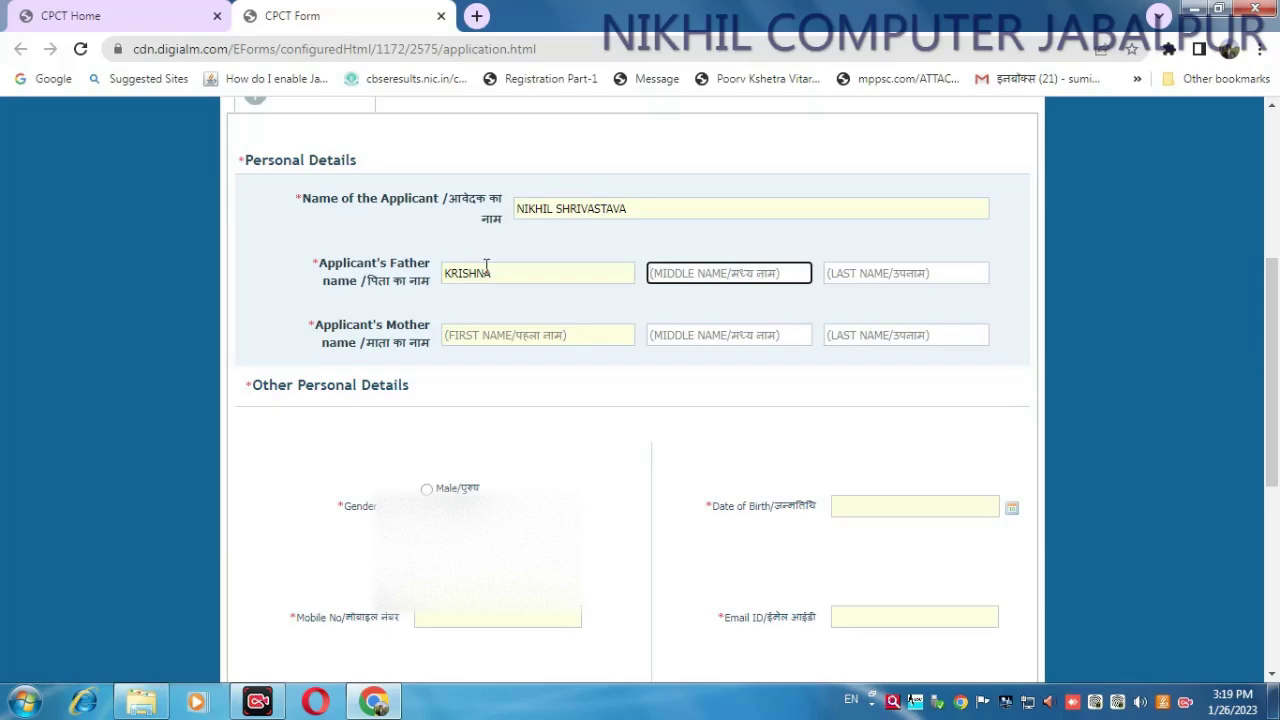
key(Tab)
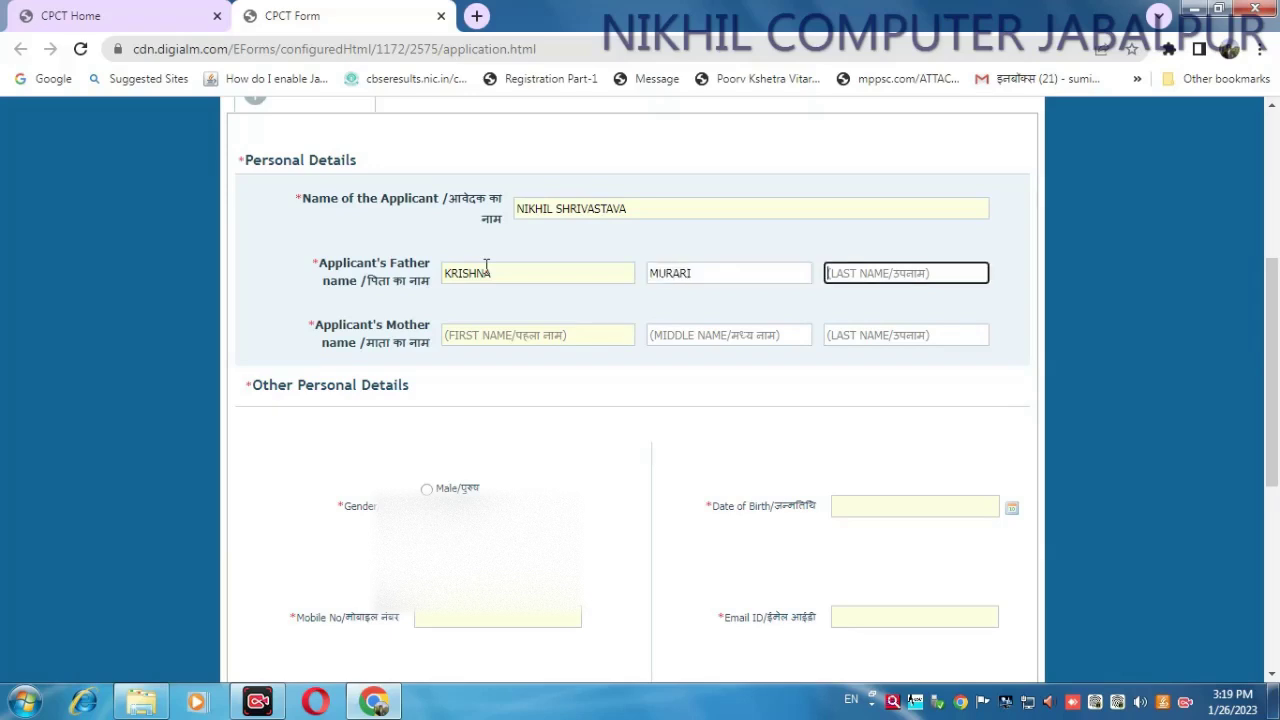
- Enter the mother's first name and surname in Personal Details
key(Tab)
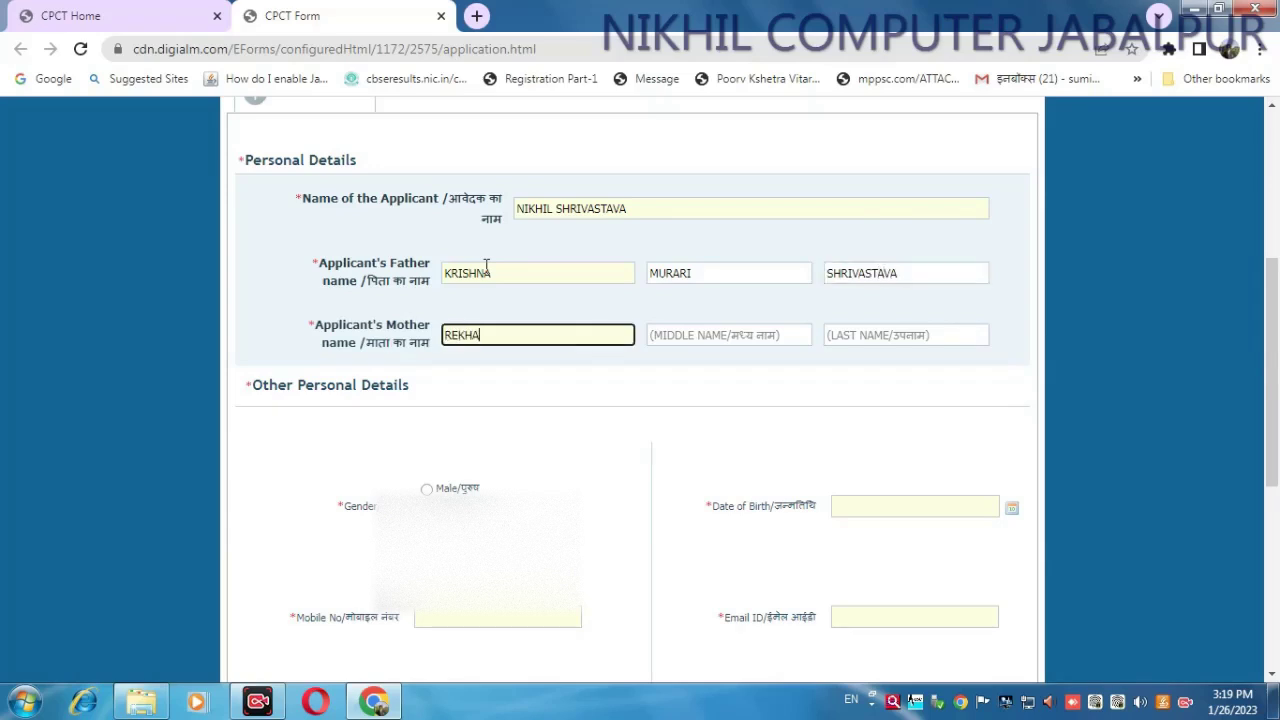
key(Tab)
key(Tab)
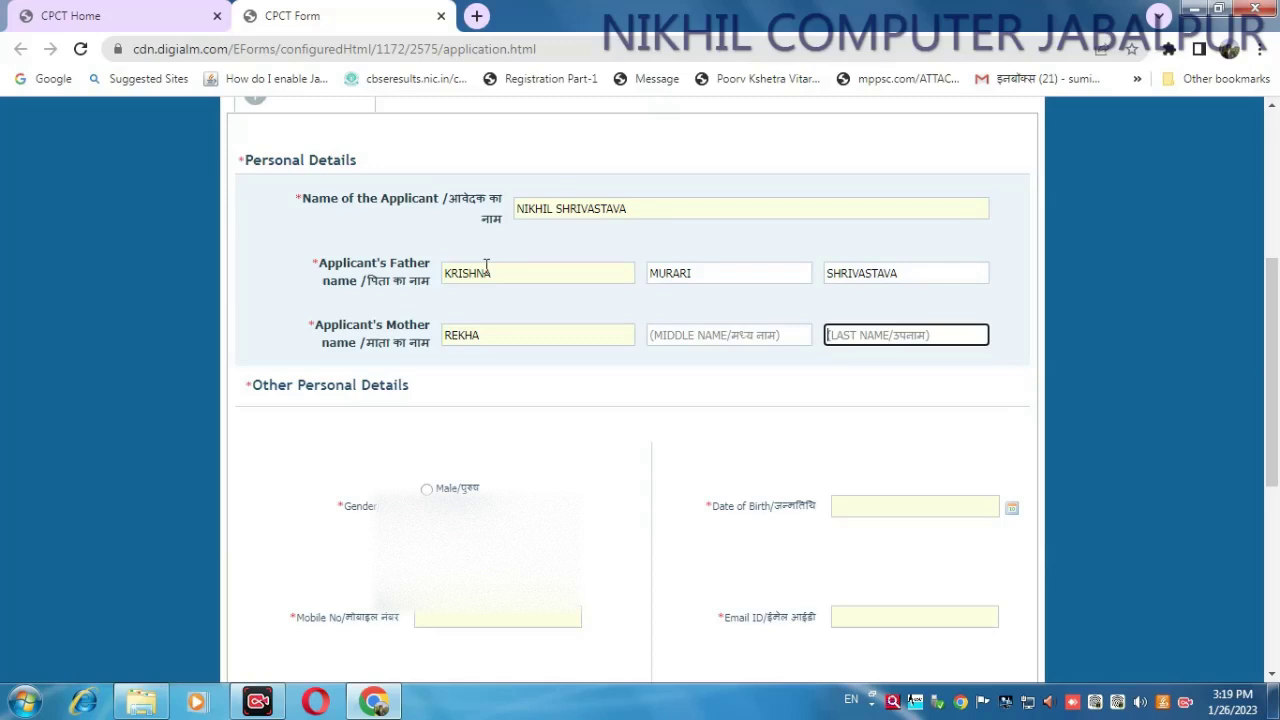
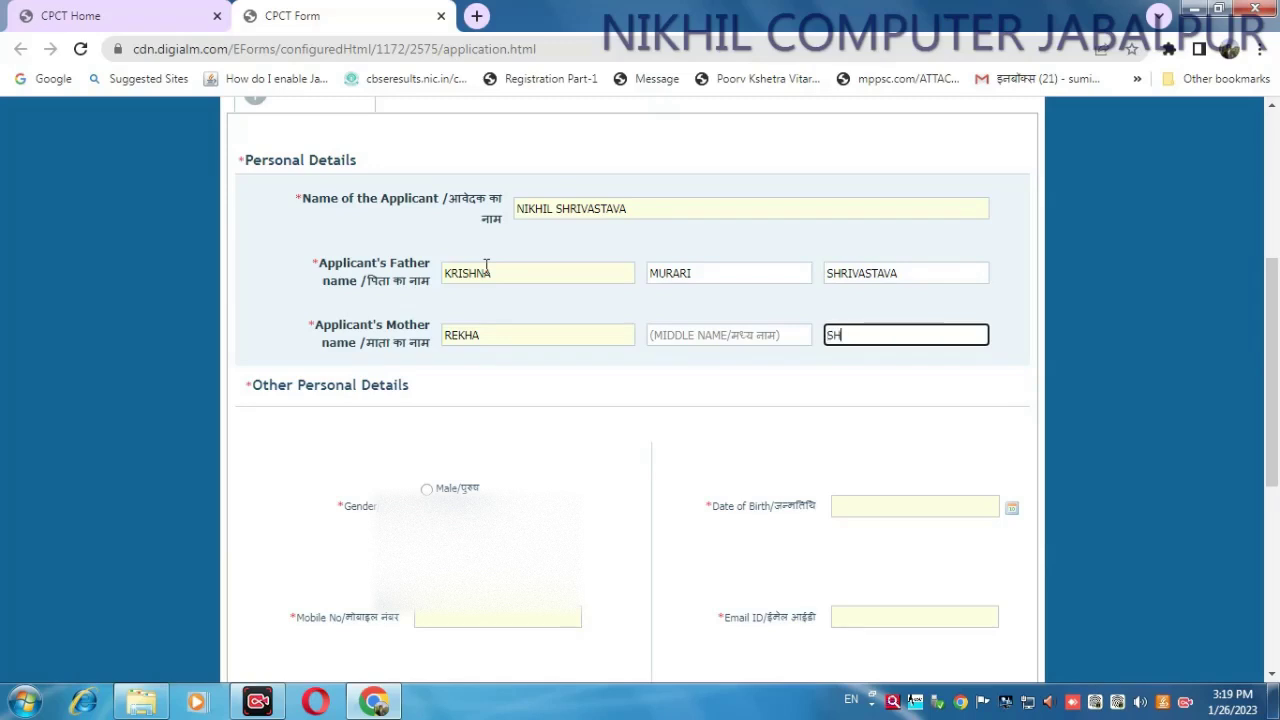
scroll(531, 397, down, 2)
click(427, 301)
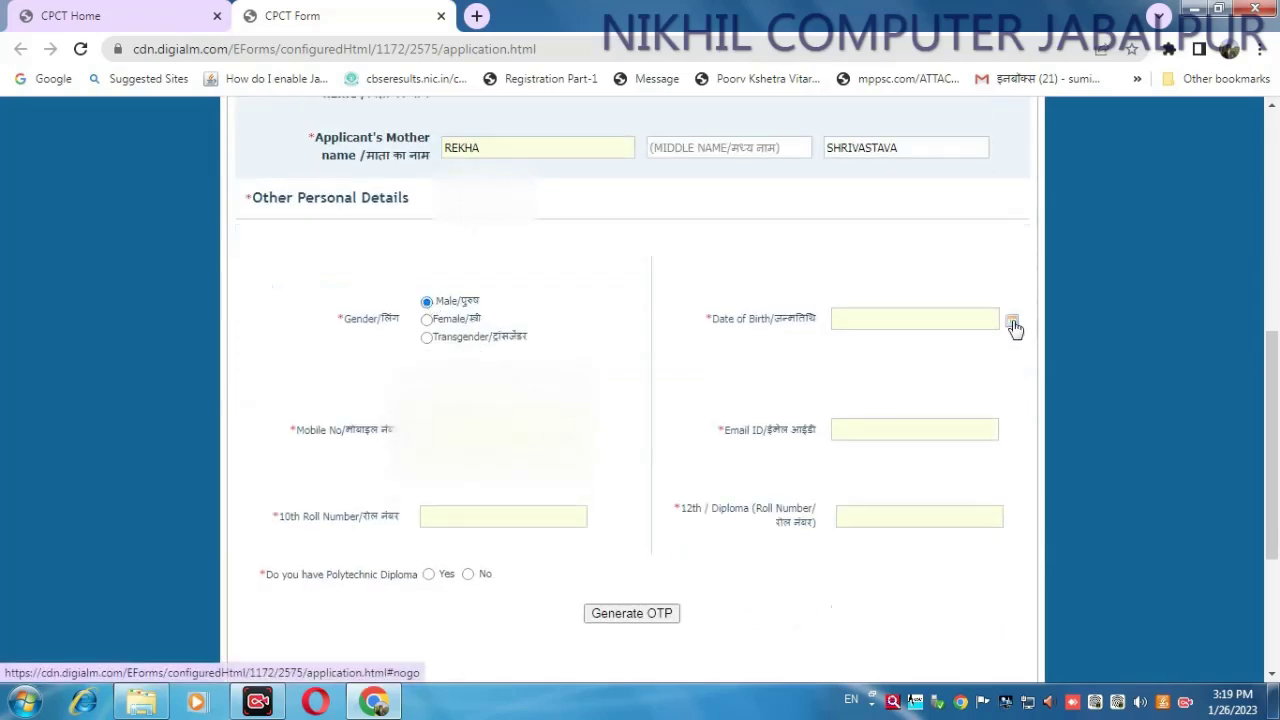
click(937, 323)
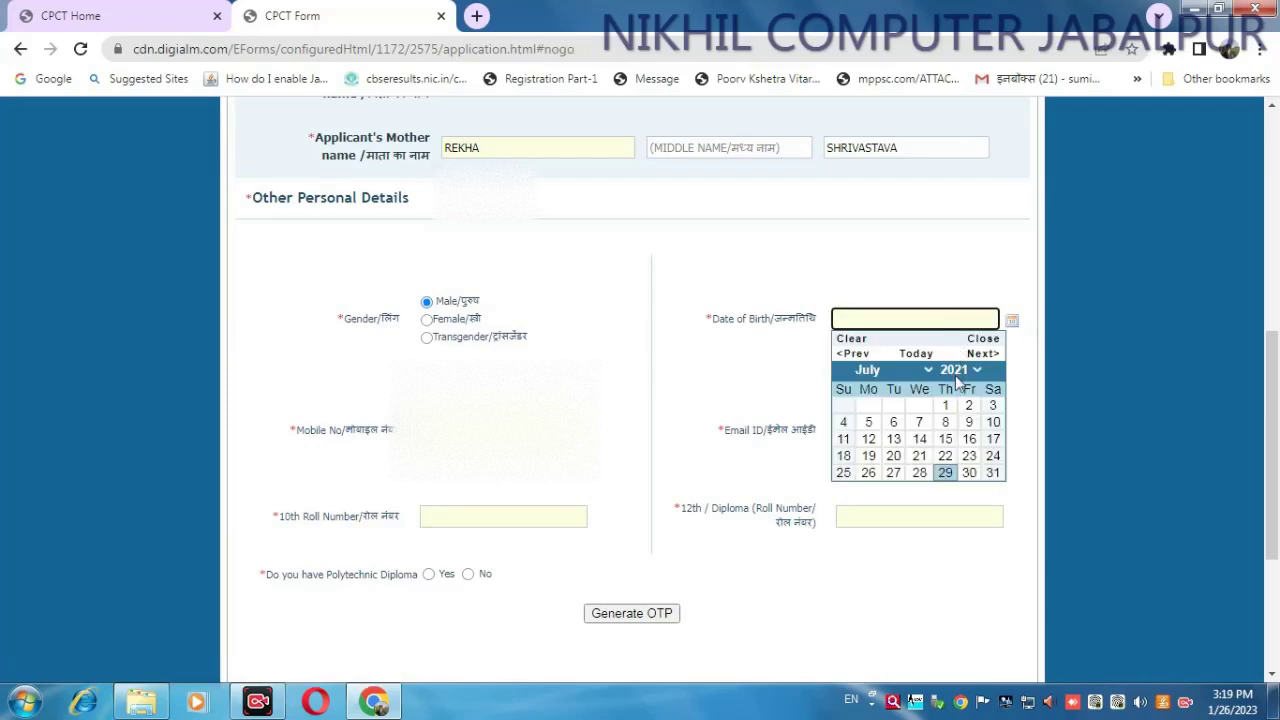
click(955, 370)
scroll(979, 283, up, 3)
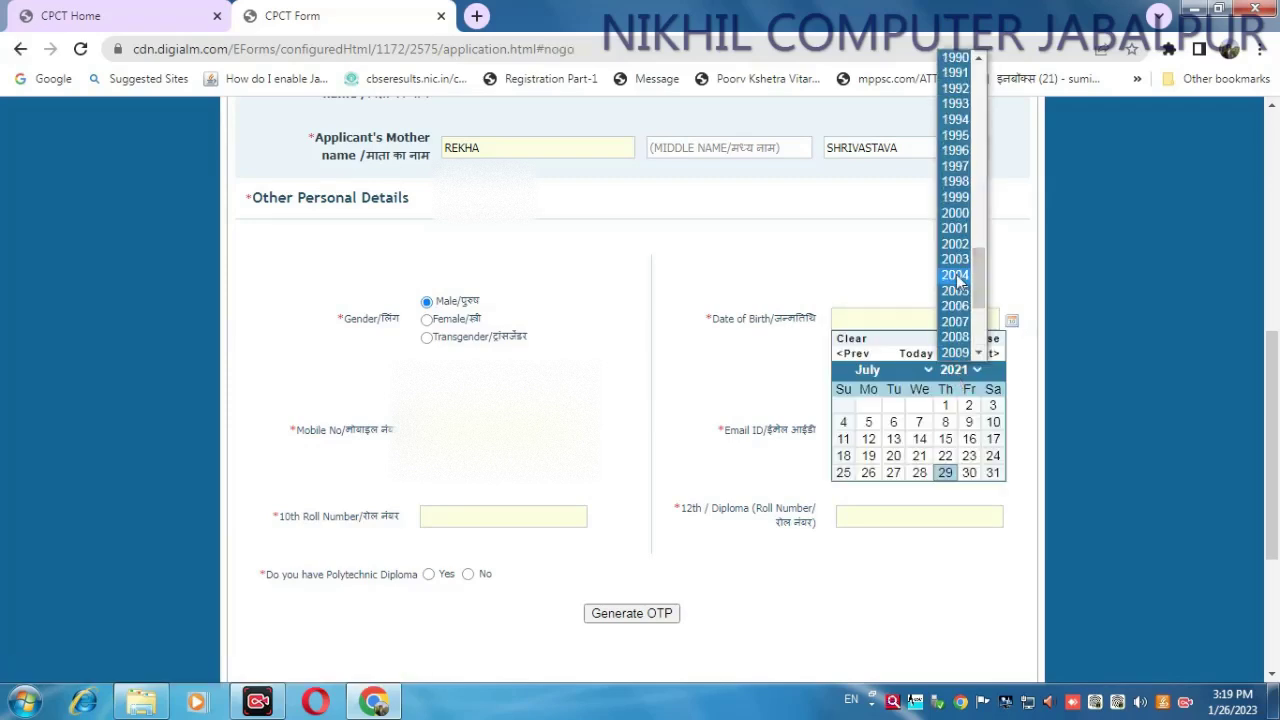
click(958, 104)
click(897, 370)
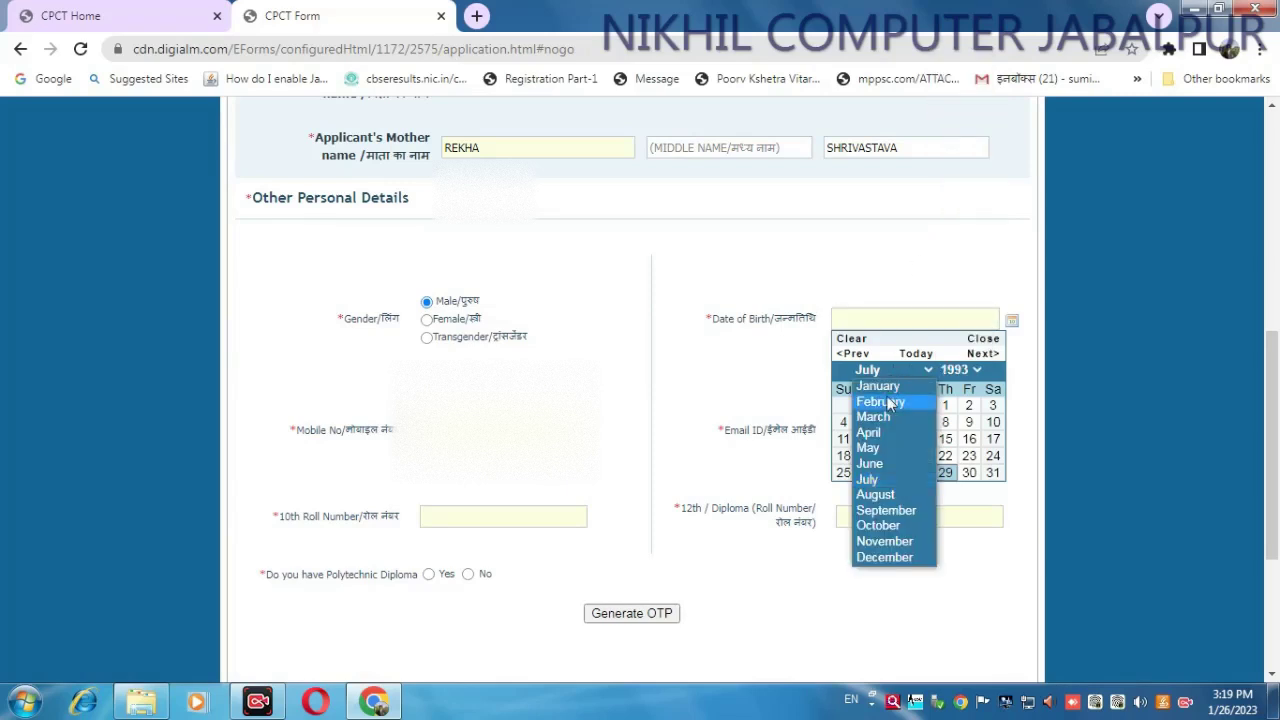
click(880, 401)
click(893, 406)
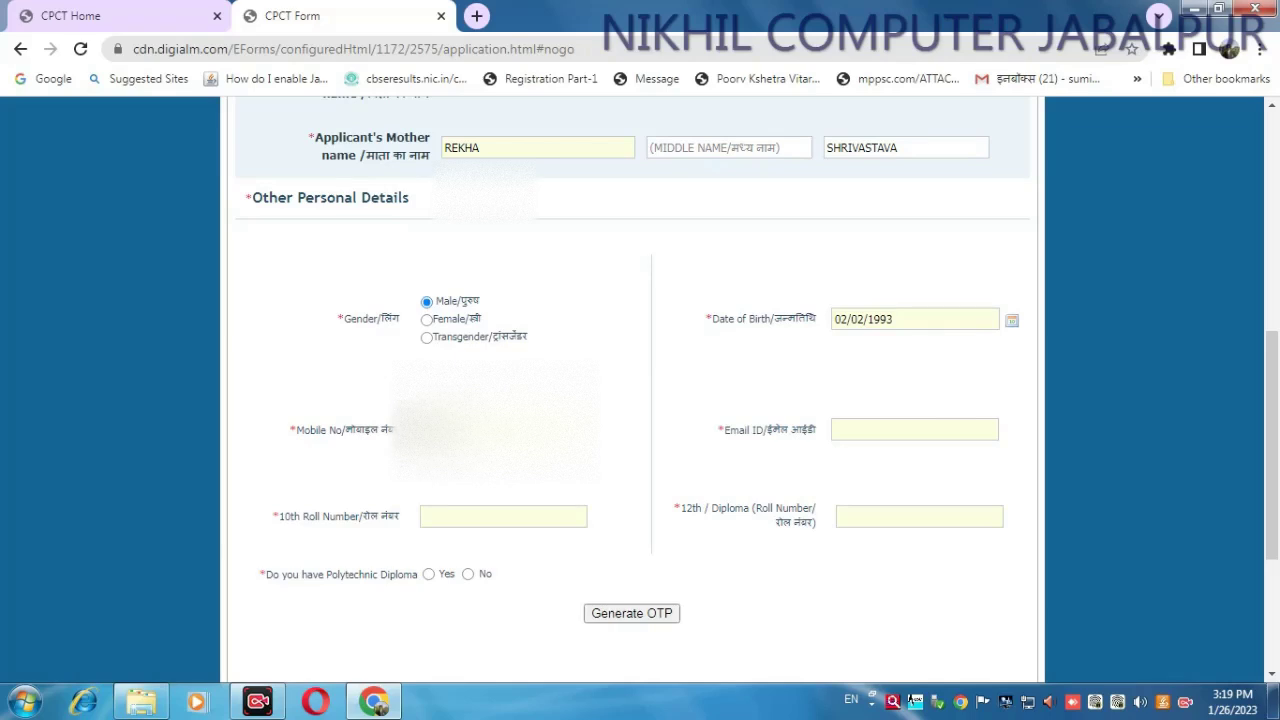
- Fill in the e-mail address and 10th and 12th roll numbers, and answer No to polytechnic diploma
key(Tab)
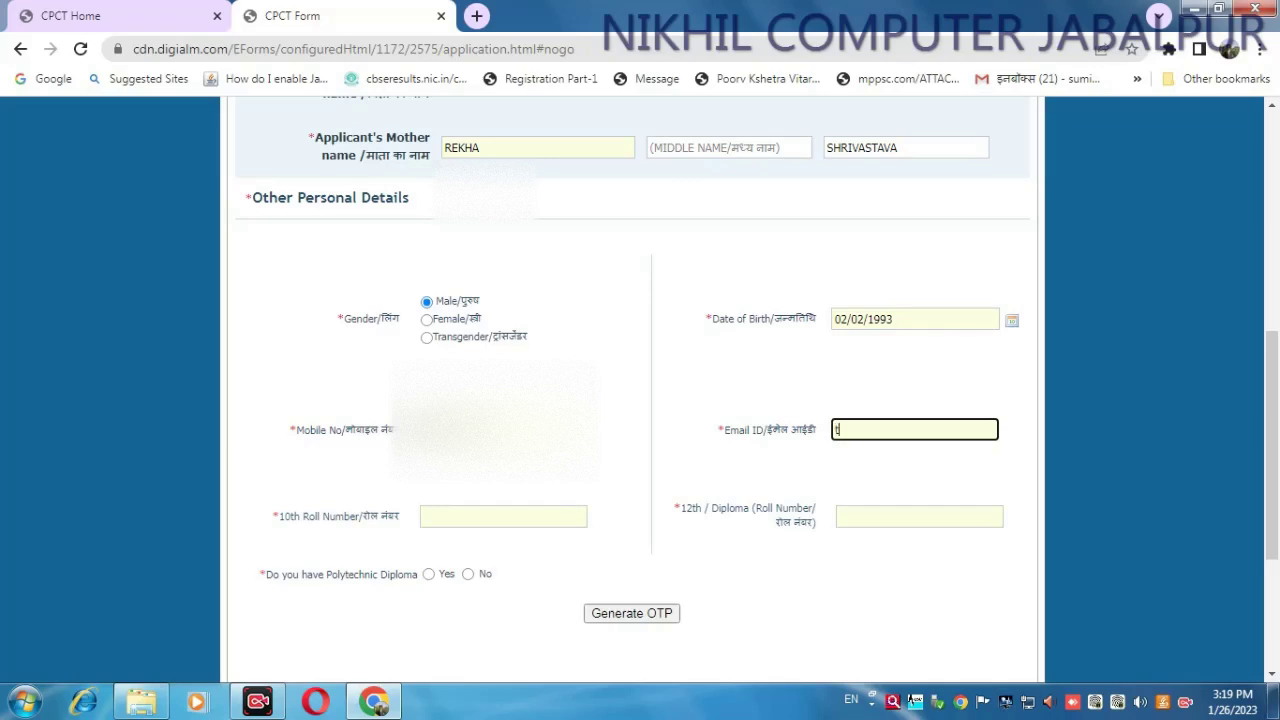
key(Tab)
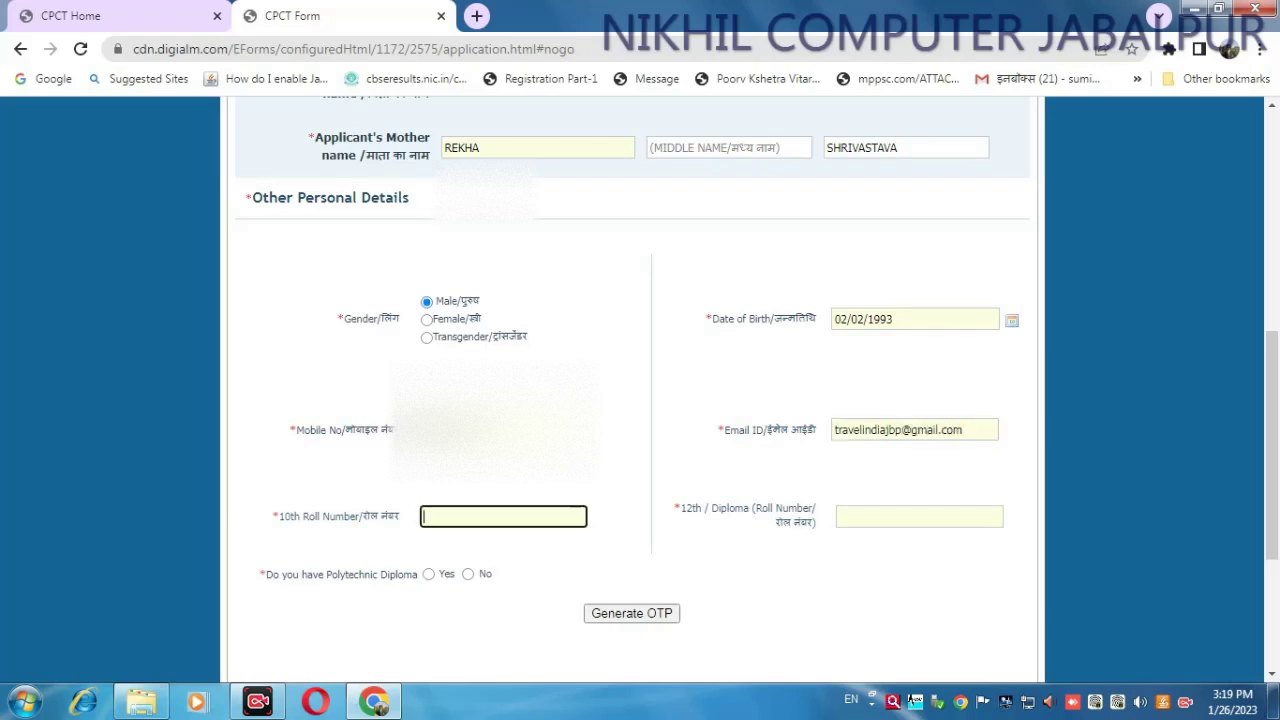
key(Tab)
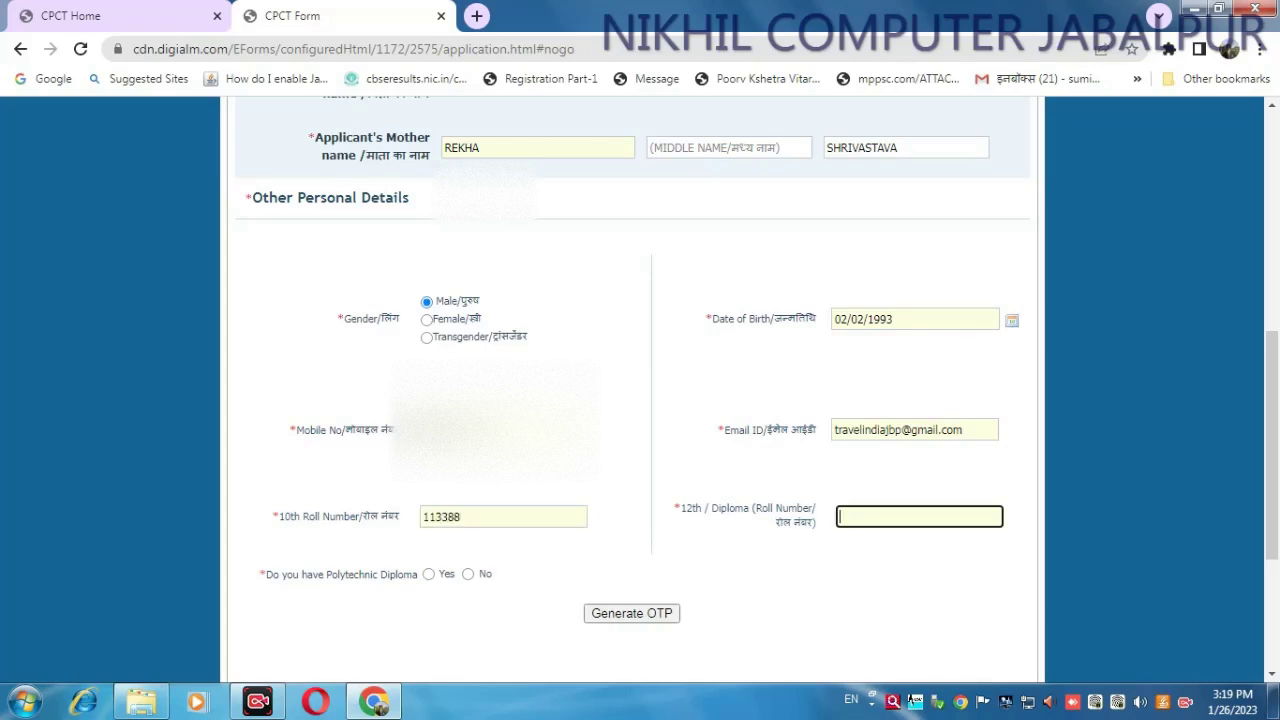
click(468, 574)
- Request an OTP and submit the displayed captcha characters to pass the check
scroll(779, 557, up, 5)
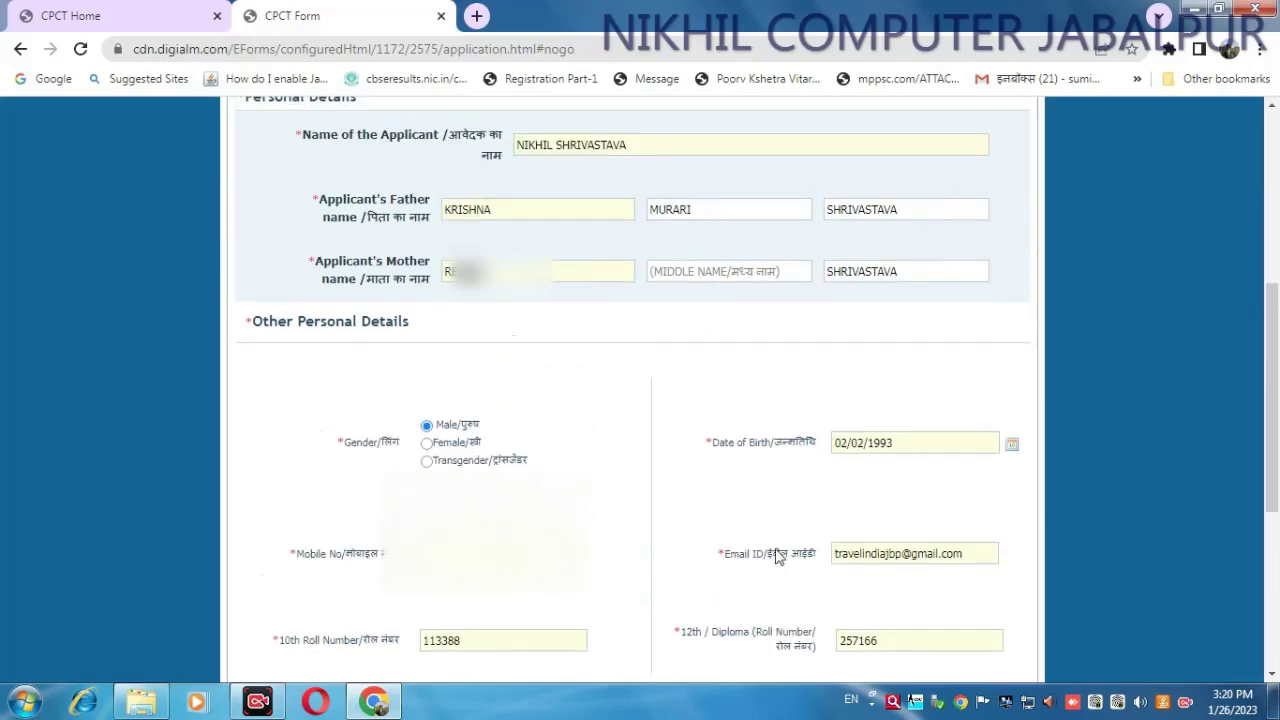
scroll(779, 557, down, 6)
scroll(779, 557, down, 1)
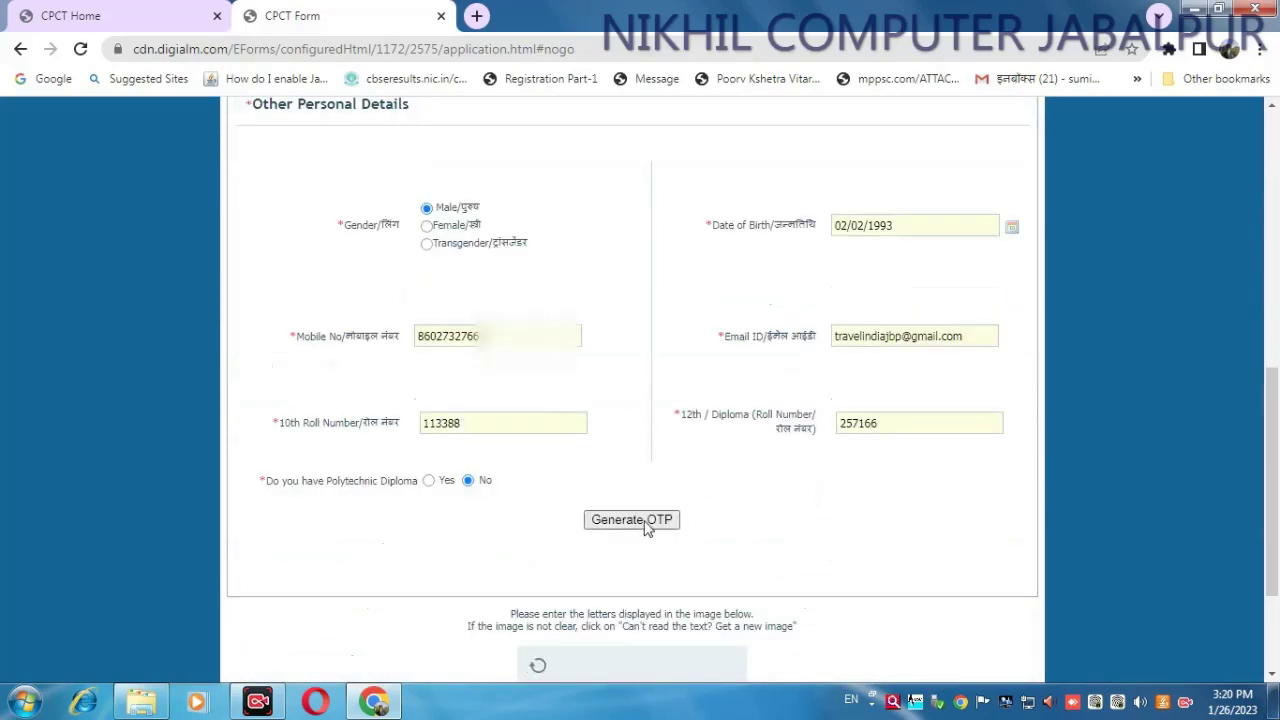
click(651, 521)
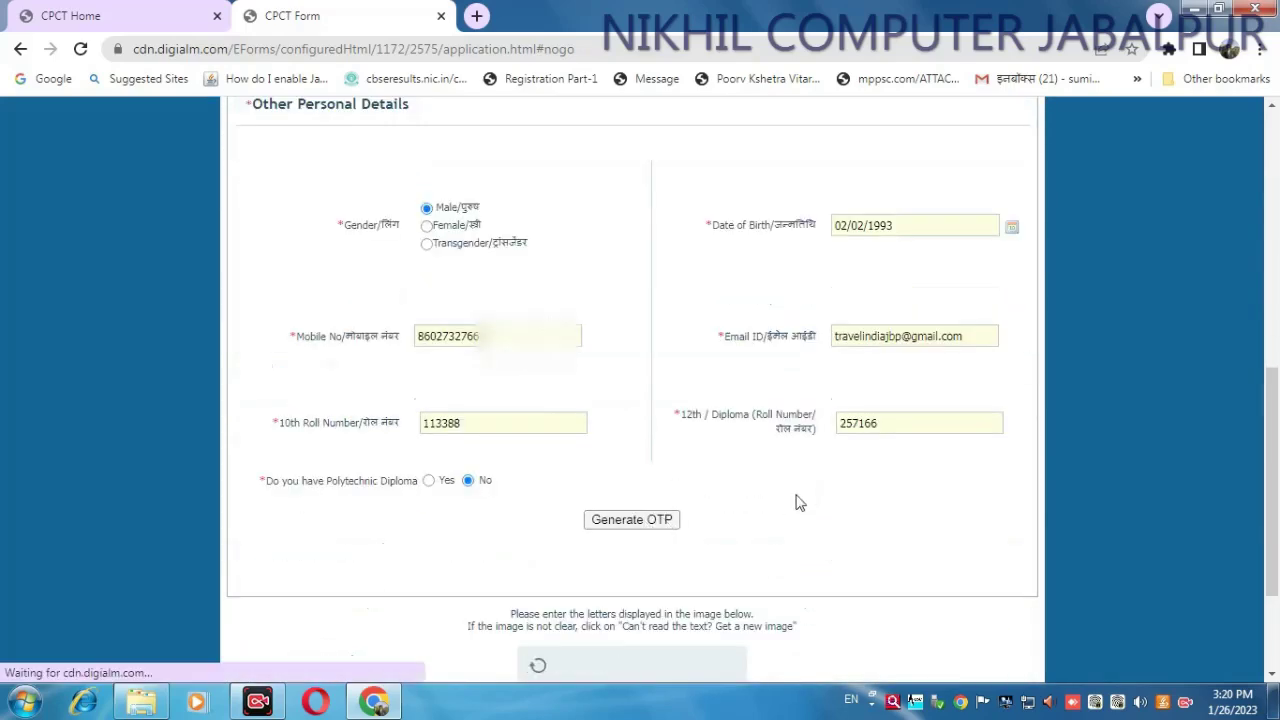
scroll(797, 502, down, 2)
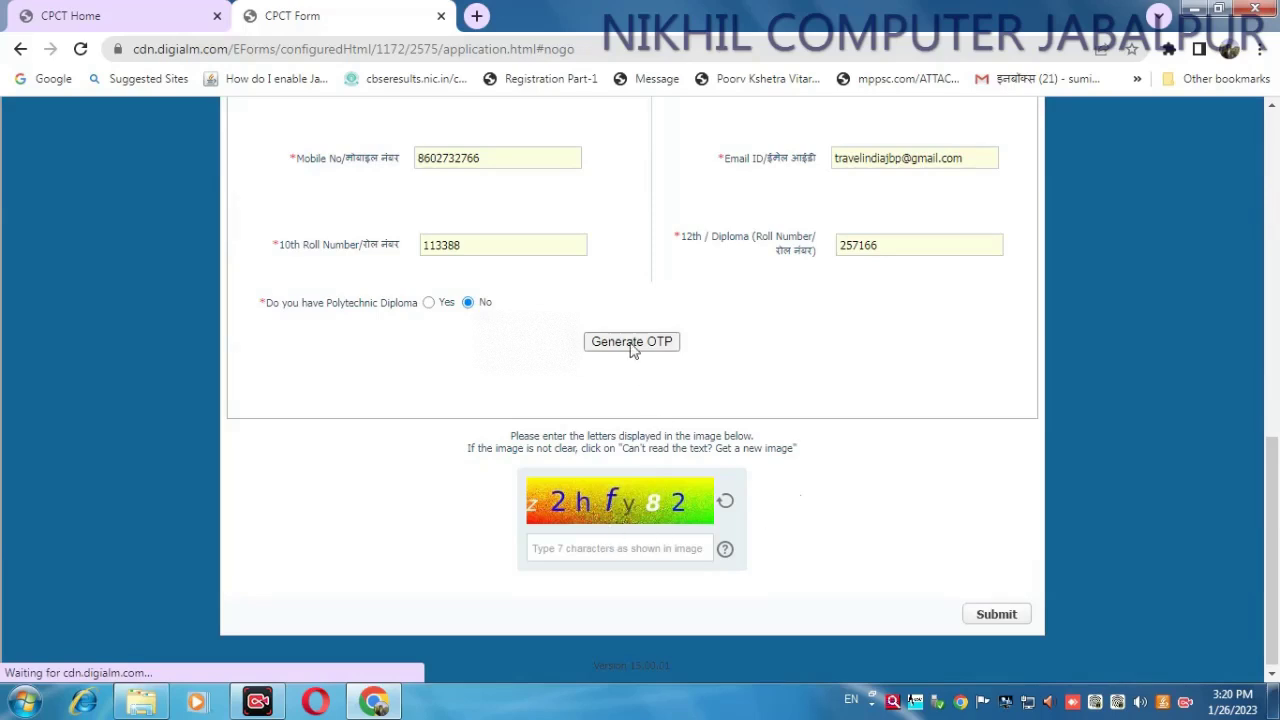
click(556, 307)
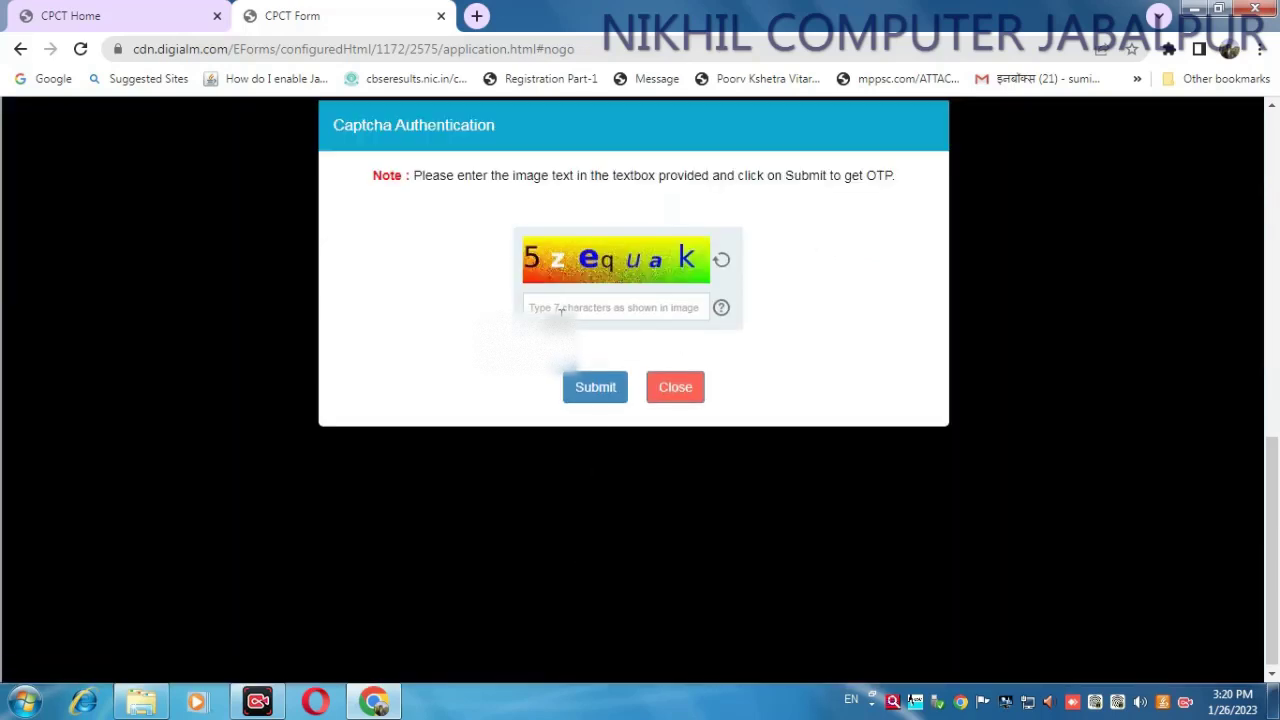
text(5)
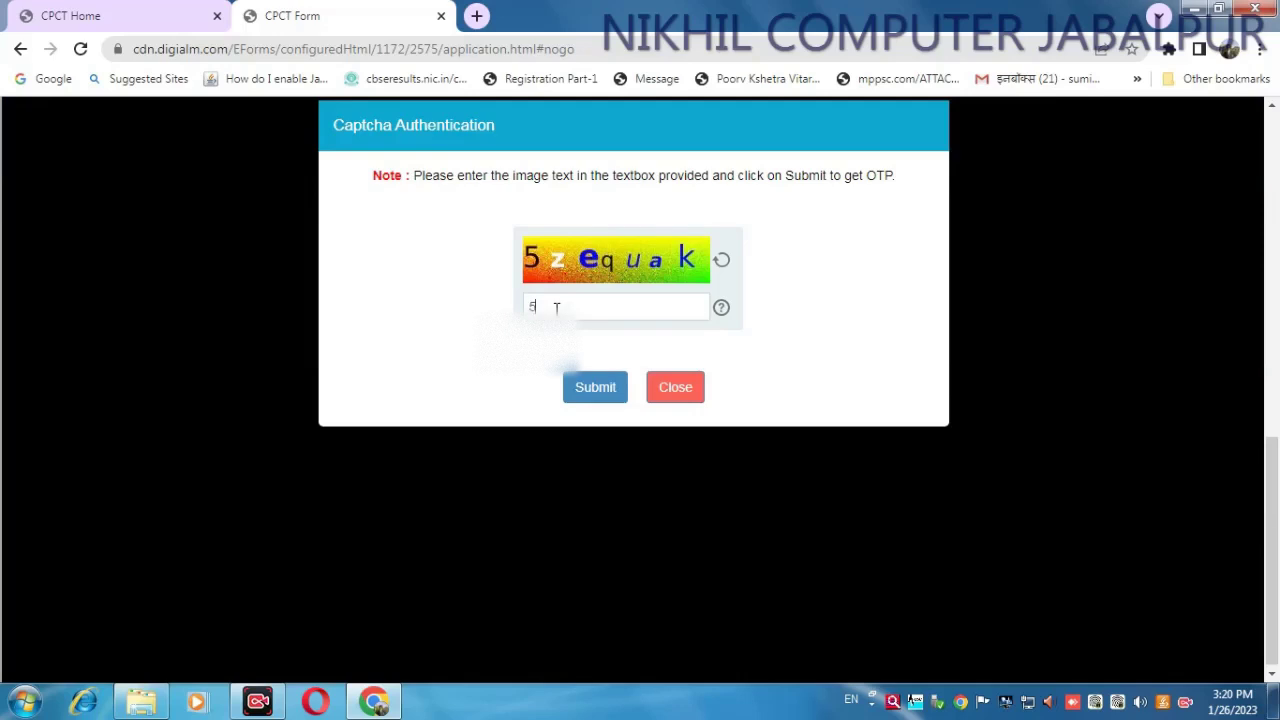
text(zequak)
click(594, 392)
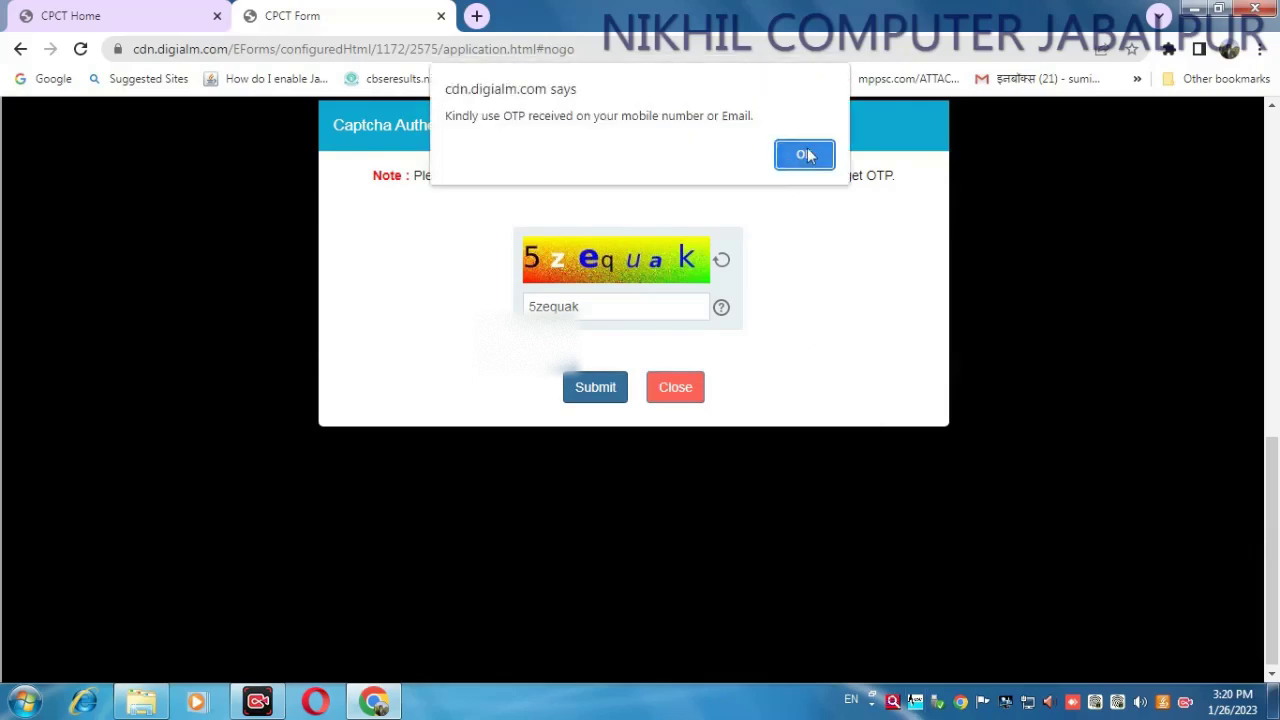
- Enter the received OTP and validate it
click(802, 162)
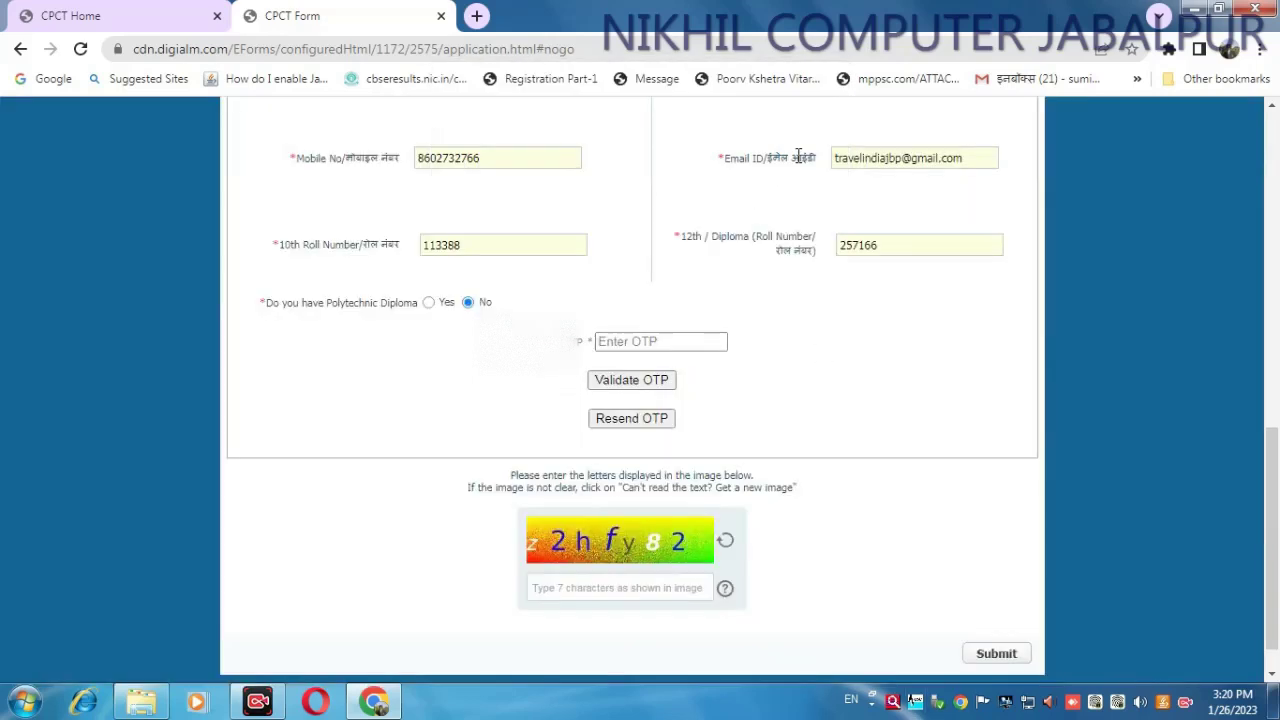
click(674, 341)
text(••••••)
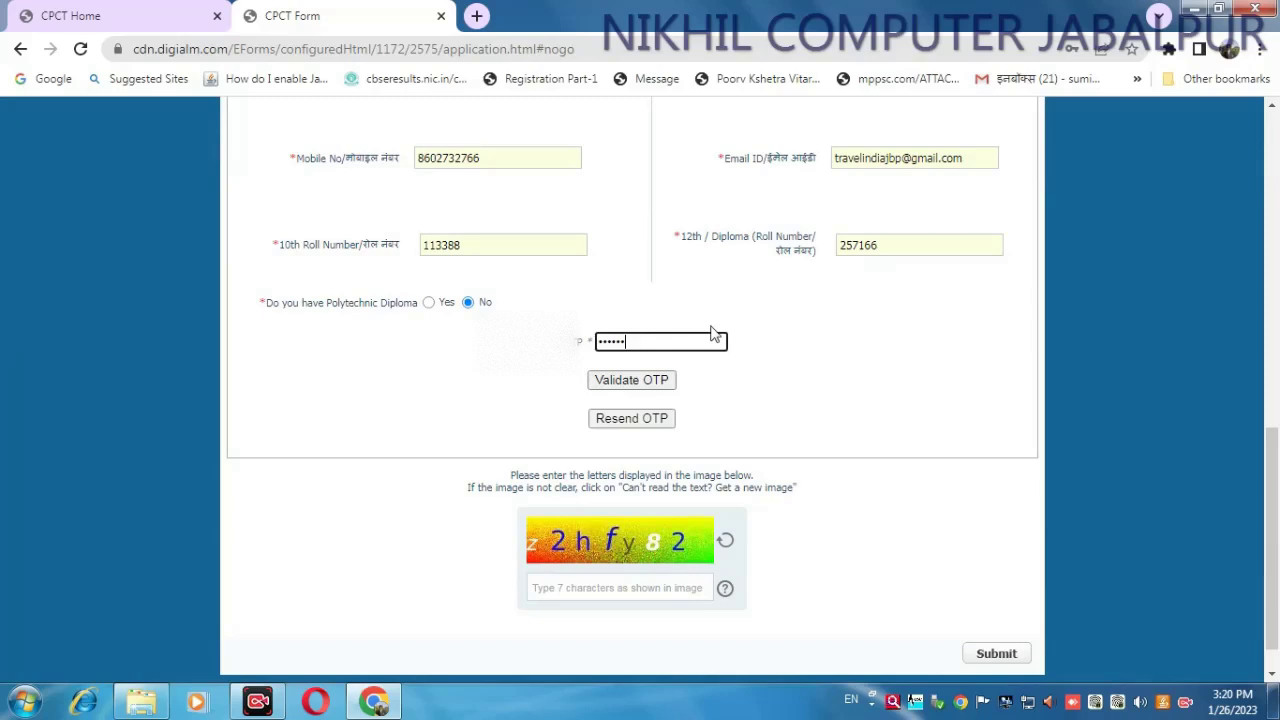
click(654, 394)
click(806, 153)
- Fill in the form's captcha text, submit the registration form, and confirm
click(582, 547)
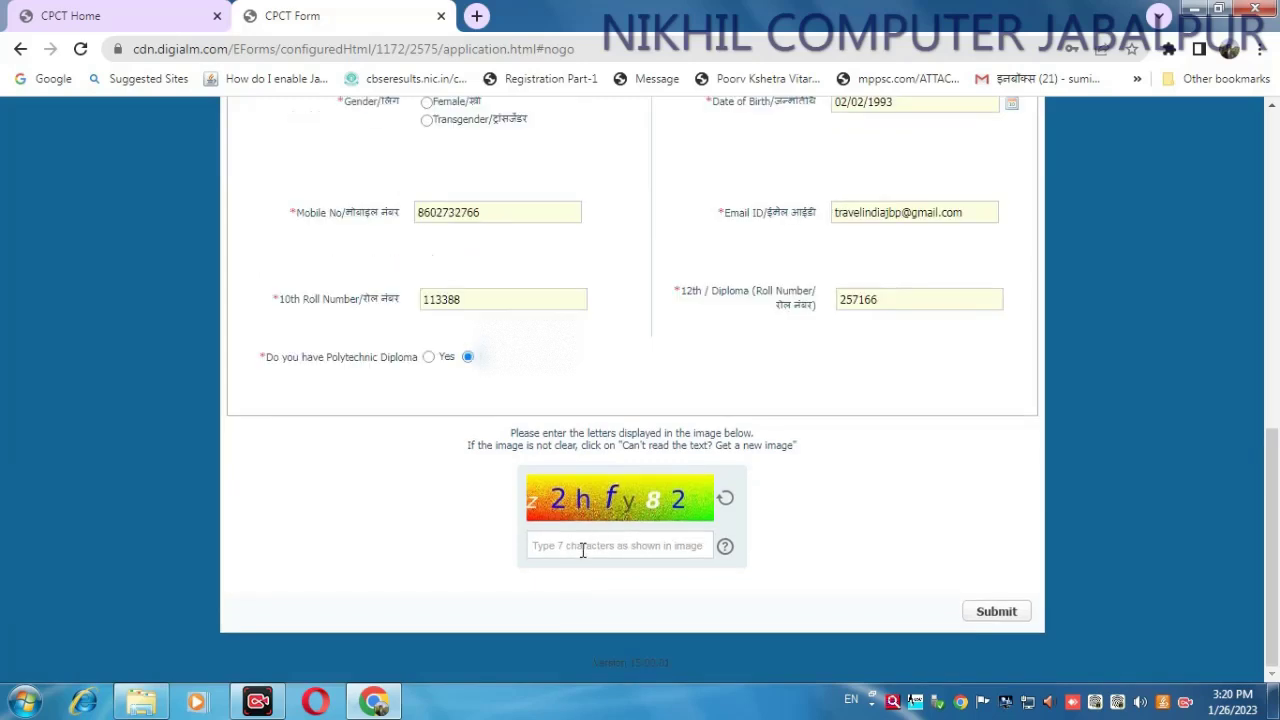
text(z2hfy82)
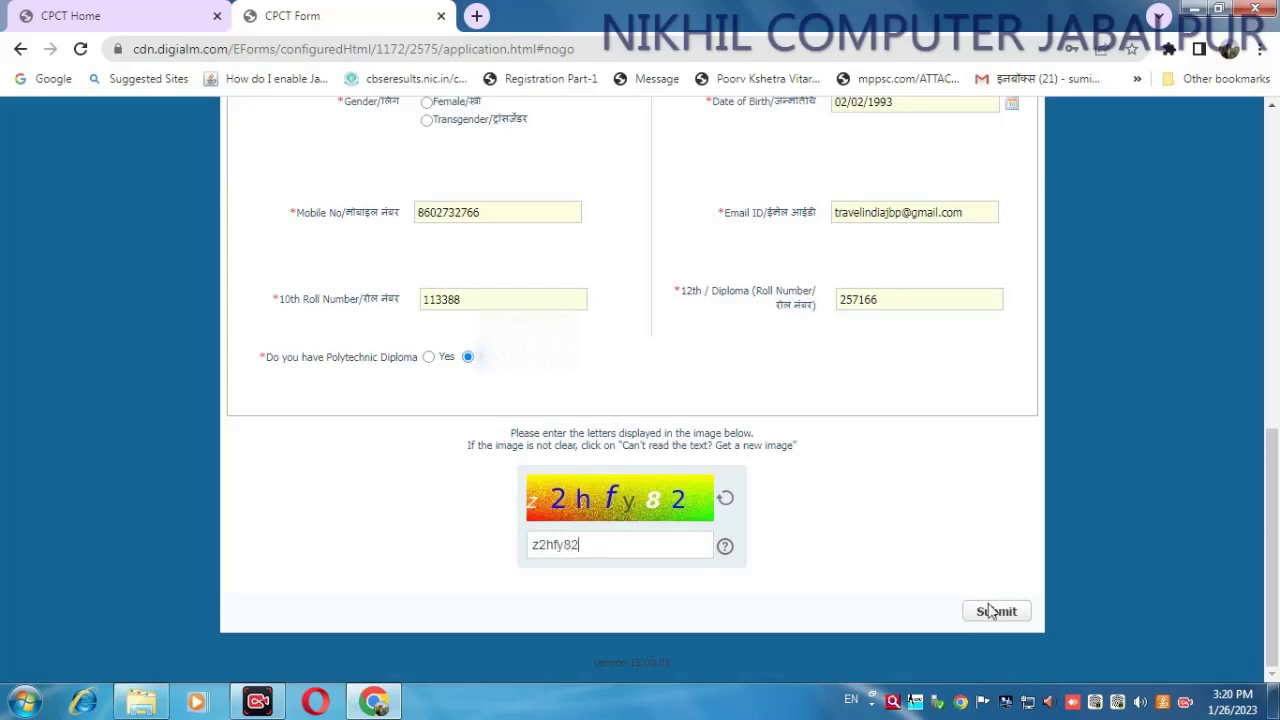
click(989, 611)
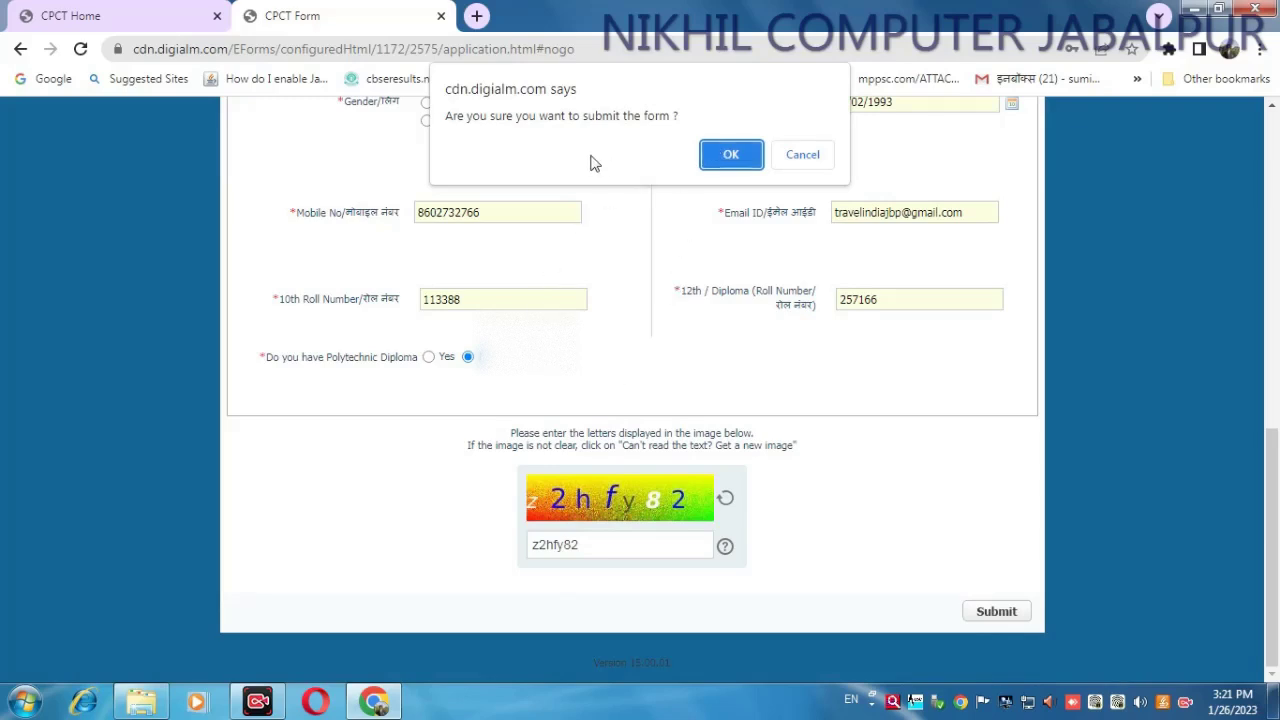
click(731, 155)
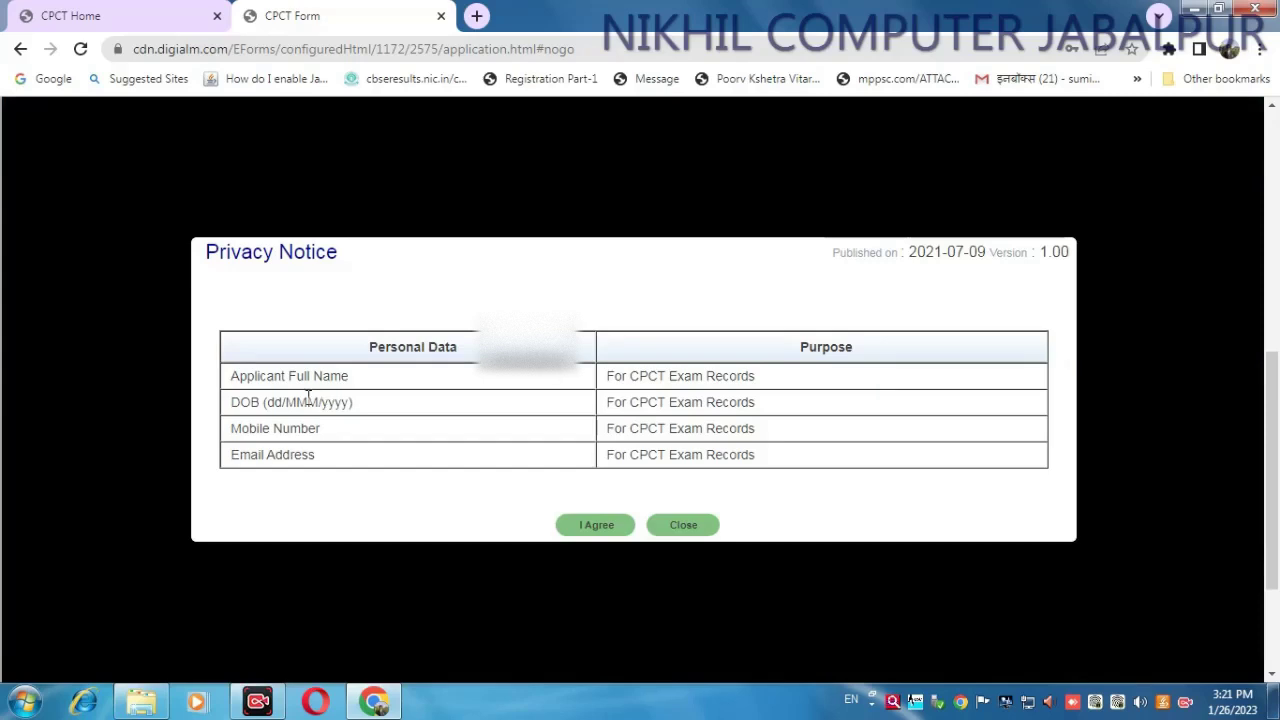
- Accept the privacy notice, review the saved personal details, and go to the Application Form section
click(594, 528)
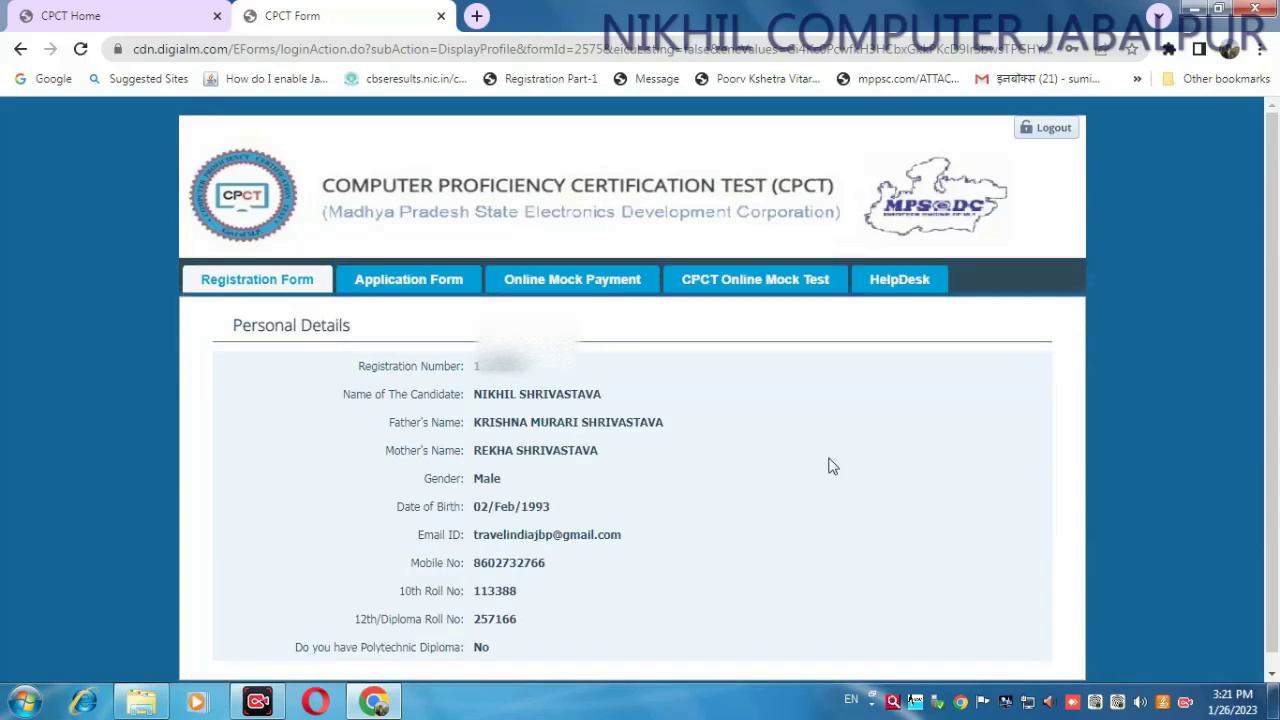
scroll(530, 380, down, 1)
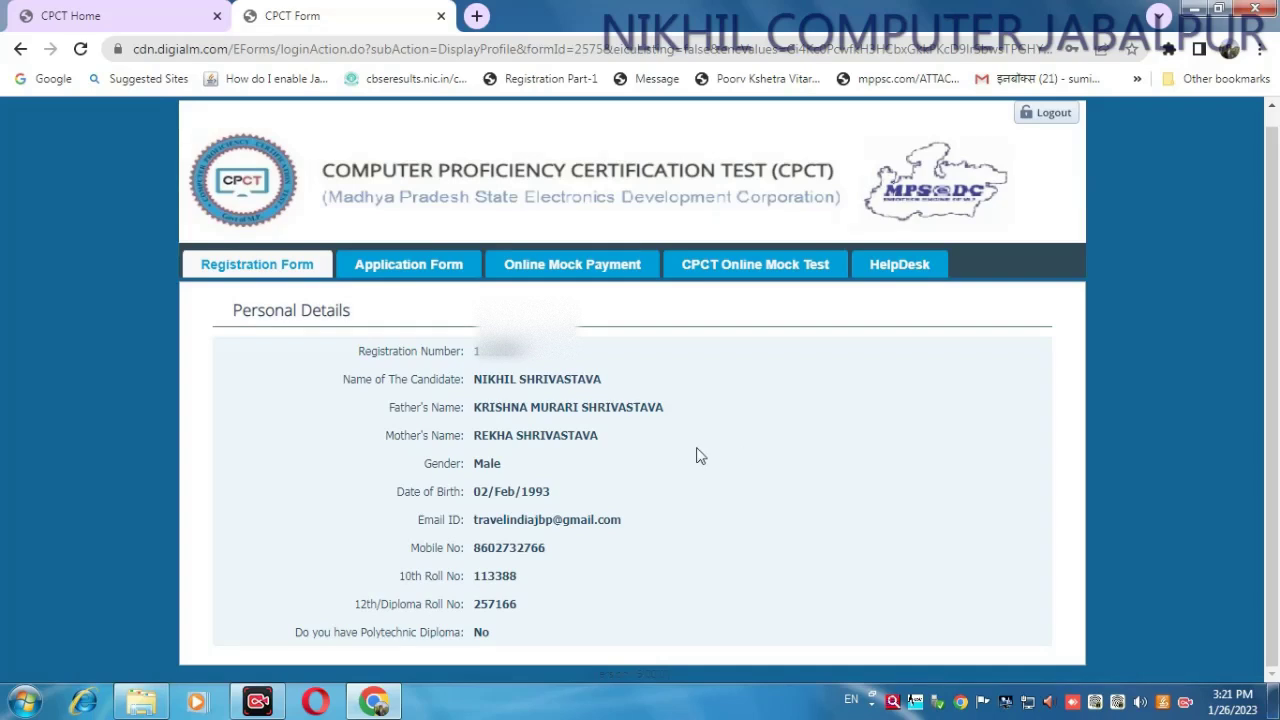
click(390, 267)
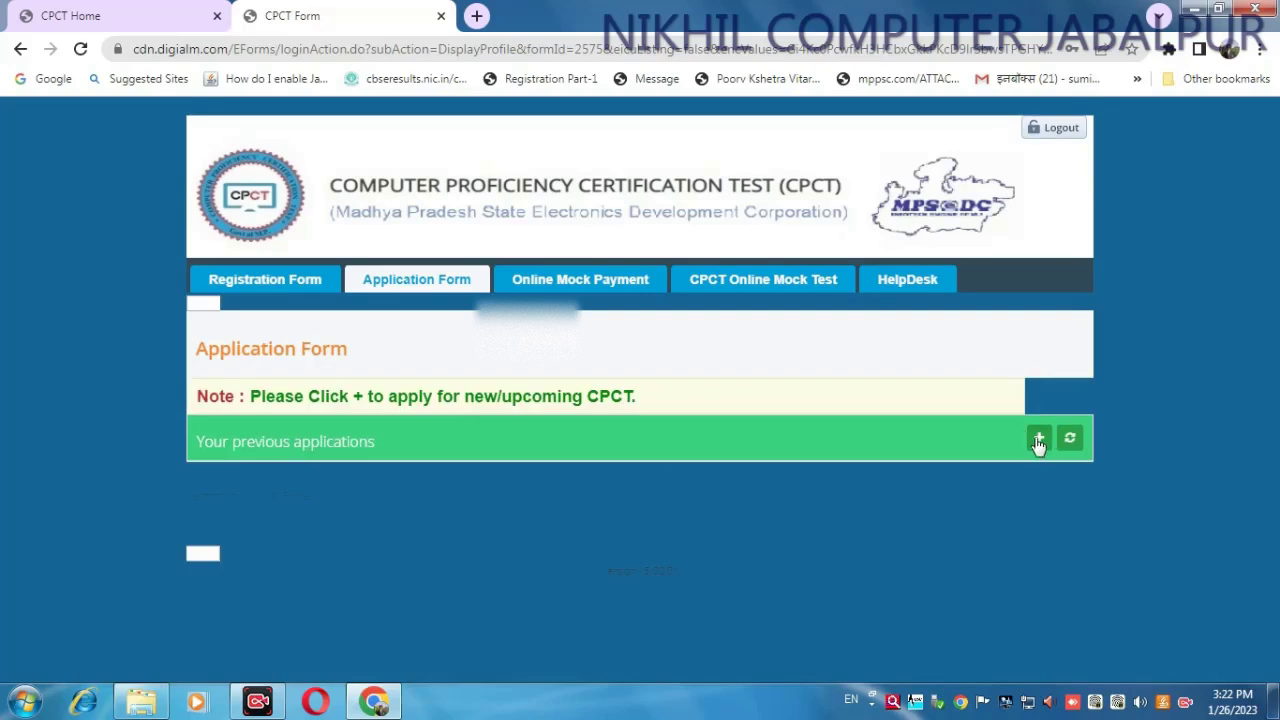
- Start a new CPCT application and scroll through its prefilled Personal Details
click(1038, 441)
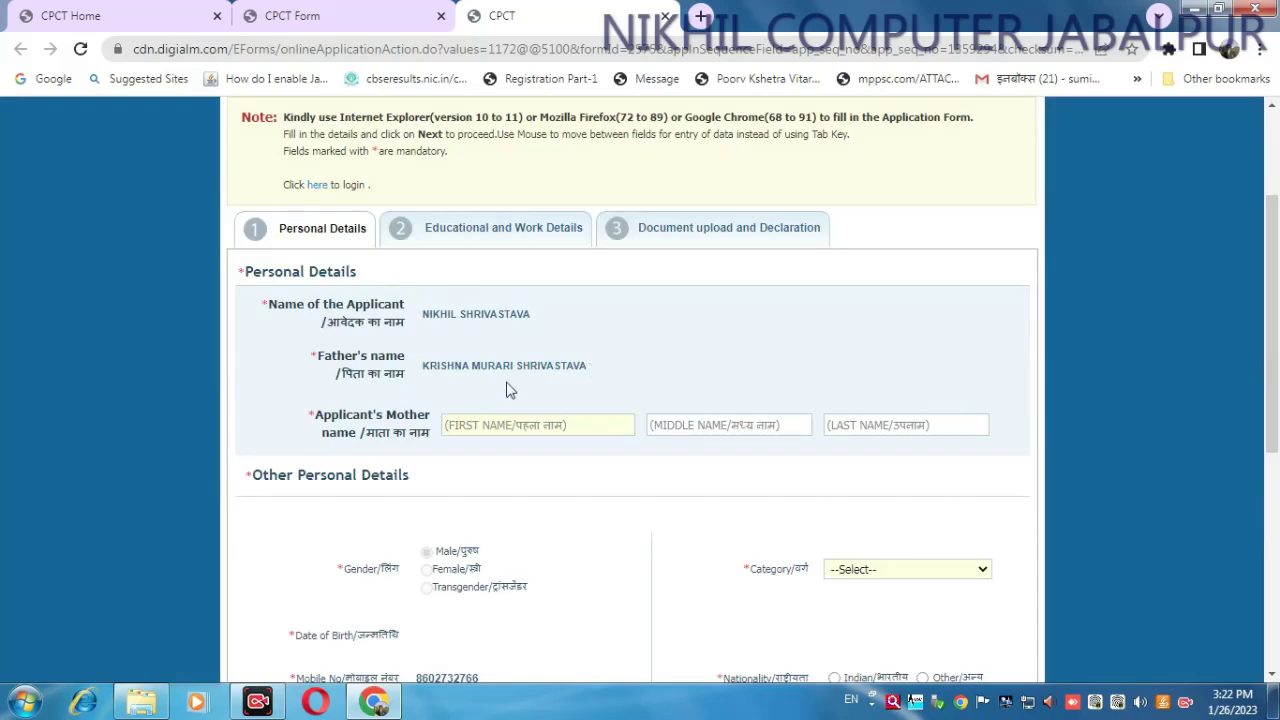
scroll(449, 450, down, 1)
scroll(431, 486, down, 1)
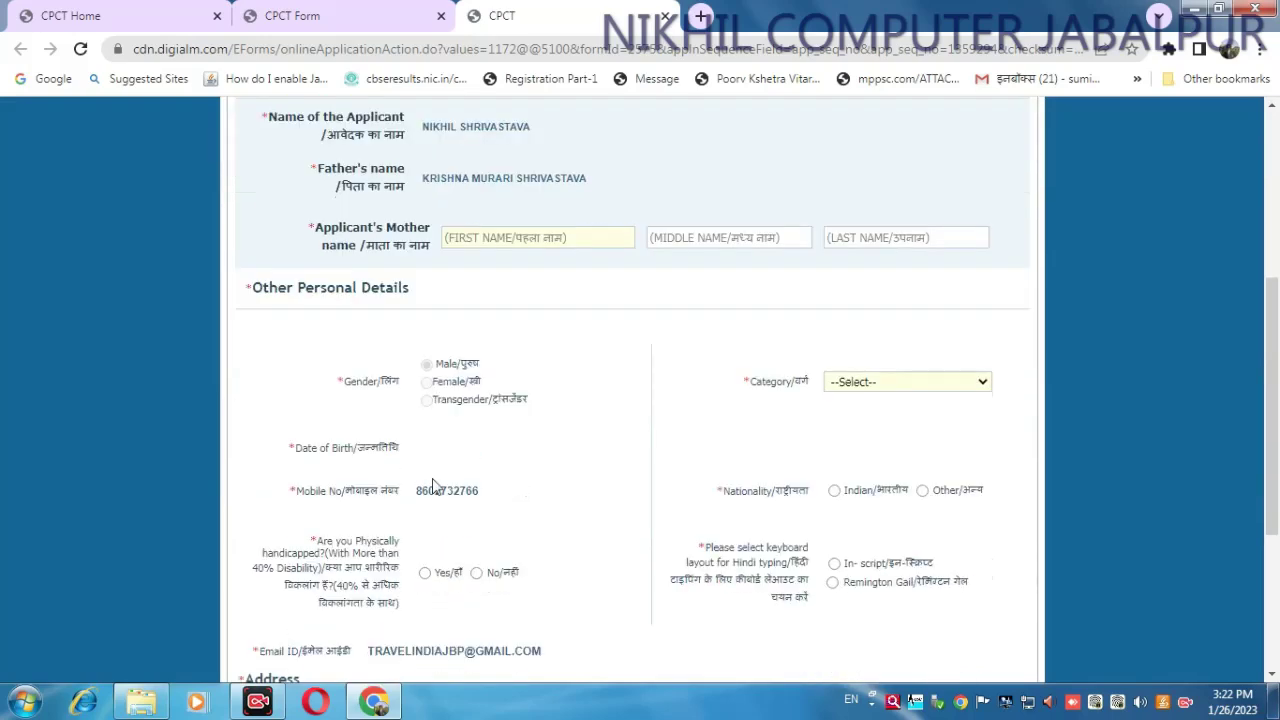
scroll(452, 521, down, 2)
scroll(628, 474, up, 5)
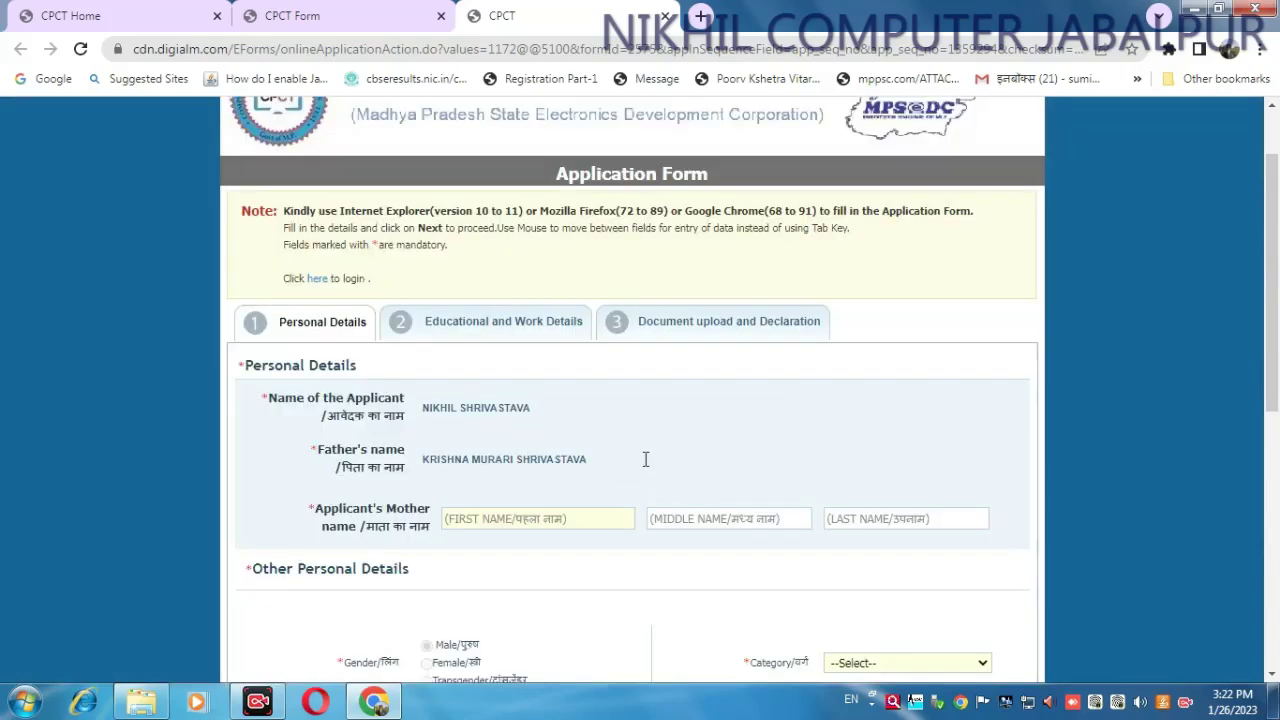
scroll(560, 456, down, 1)
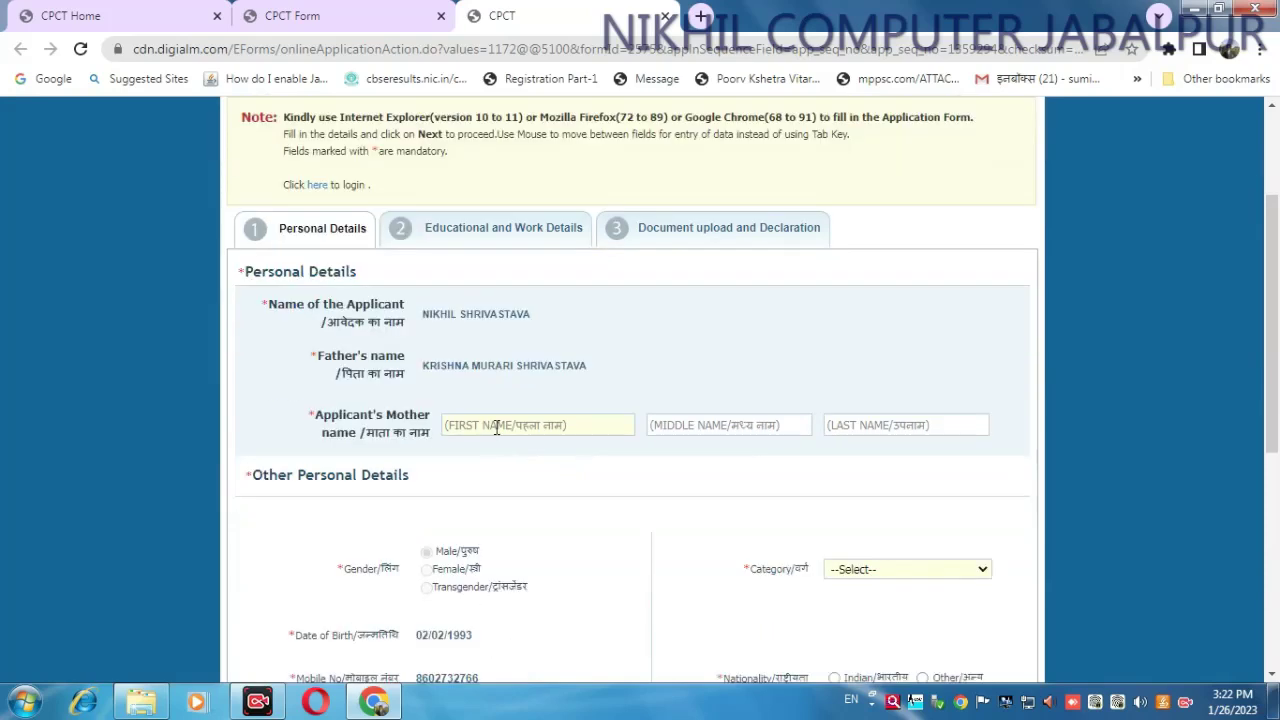
- Enter the mother's first name and surname on the application's Personal Details
click(500, 423)
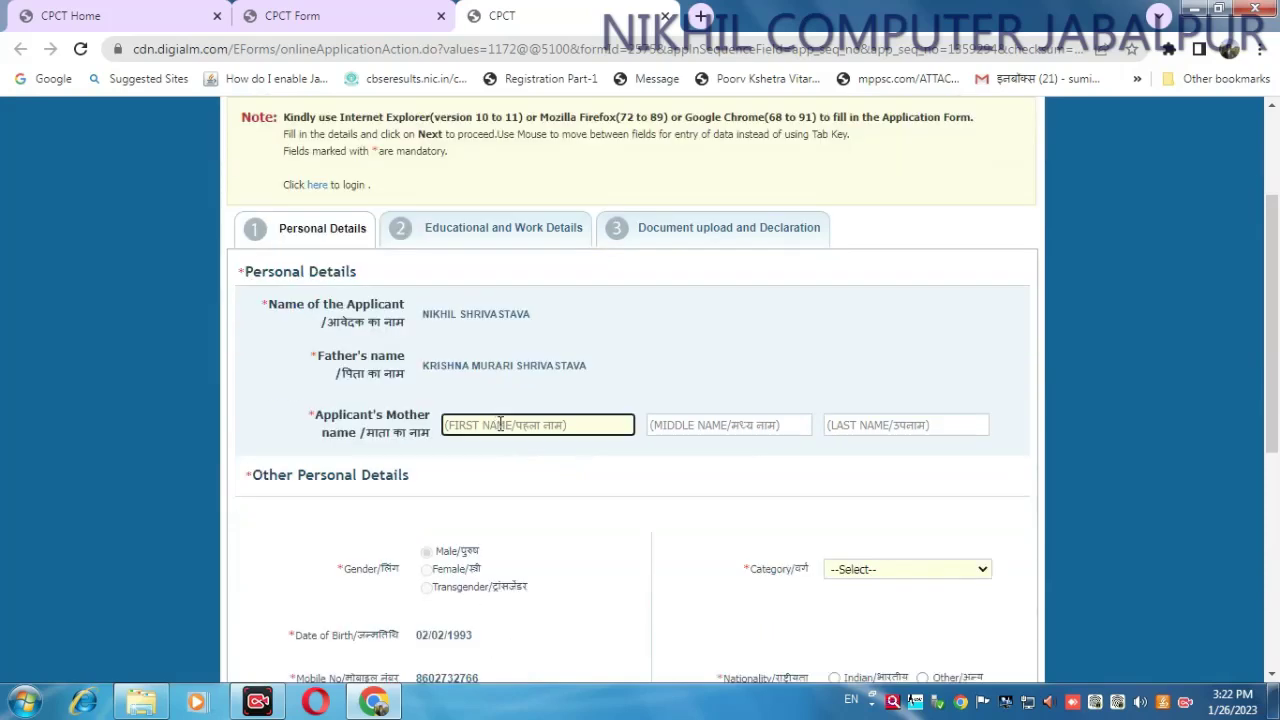
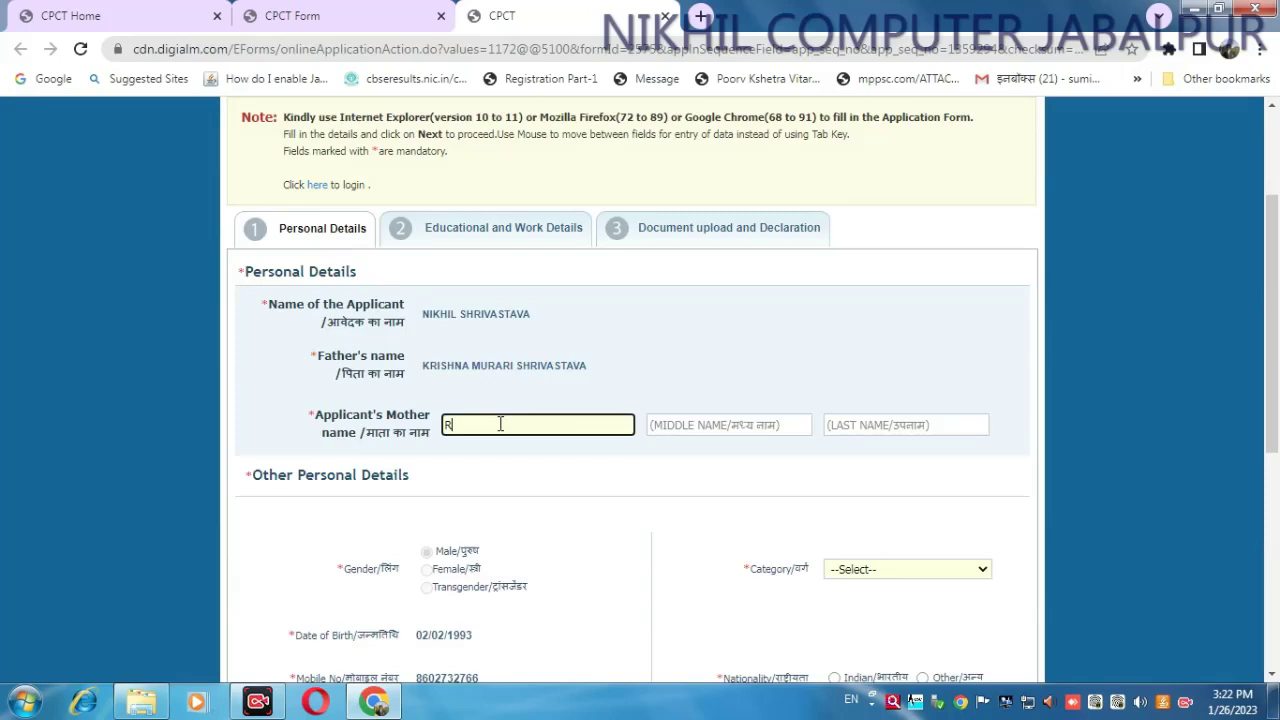
key(Tab)
key(Tab)
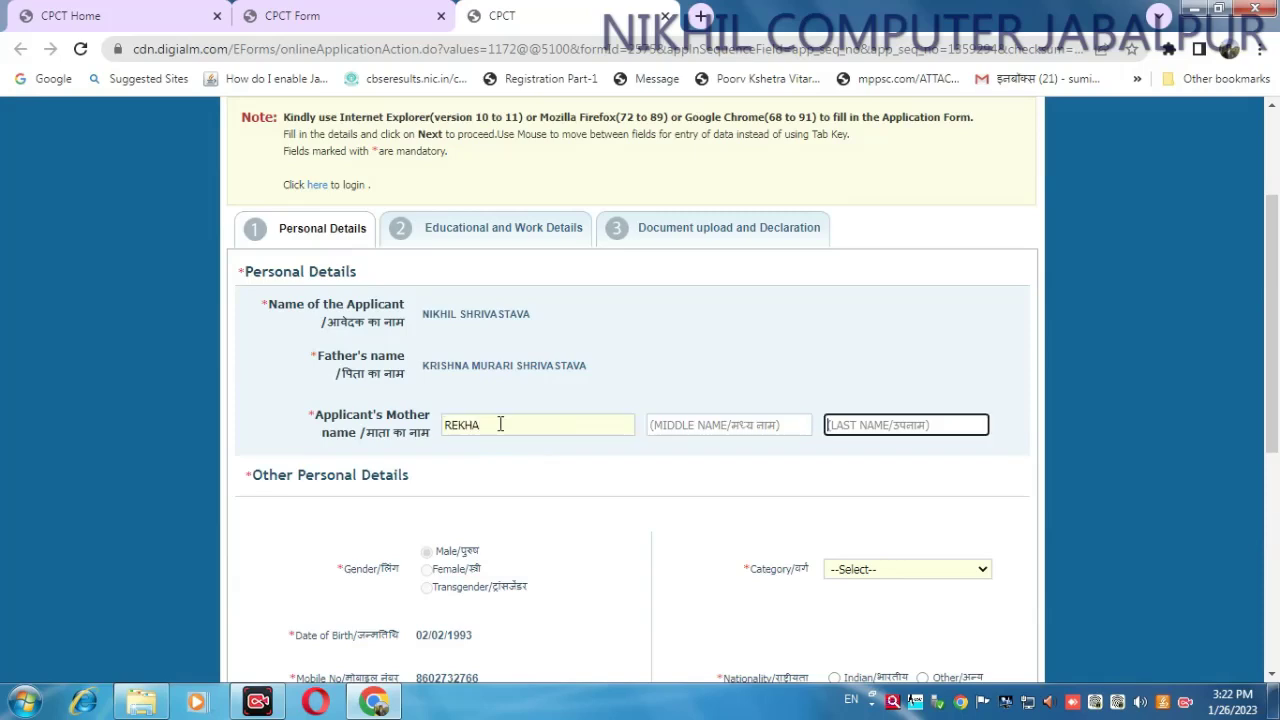
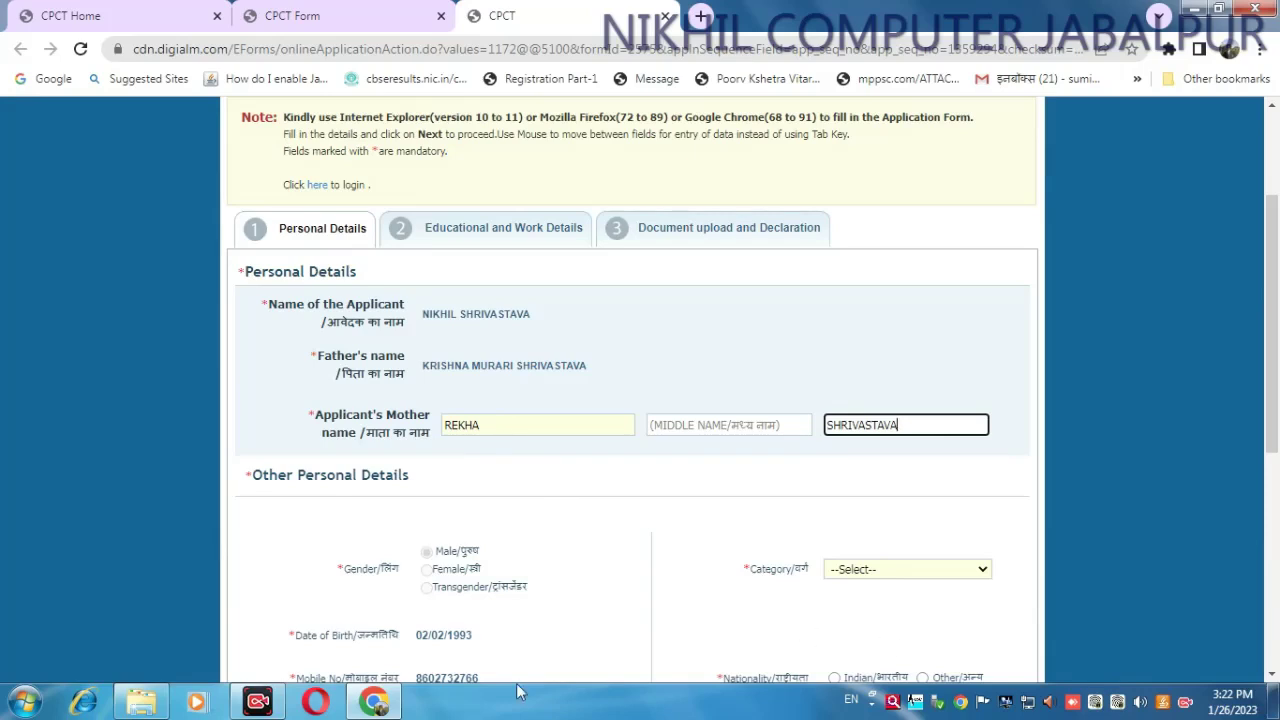
click(258, 702)
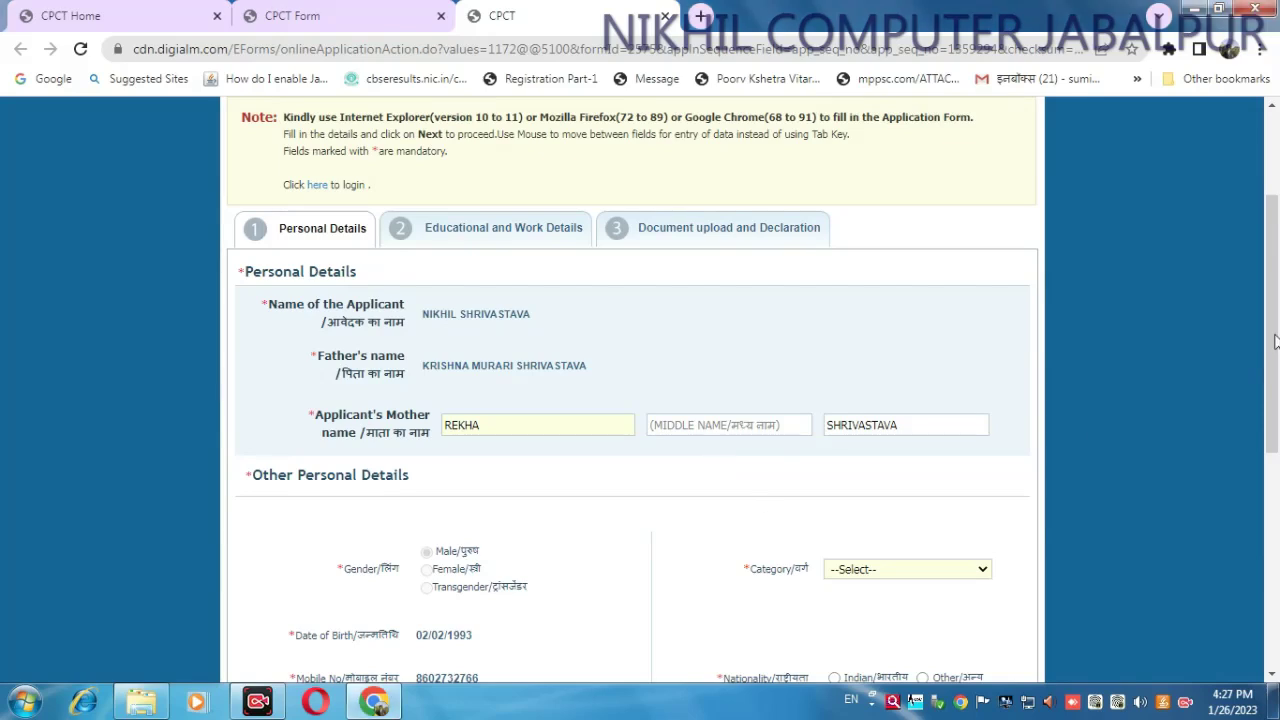
- Set category to UR/अनारक्षित, nationality to Indian, and physically handicapped to No
scroll(507, 400, down, 2)
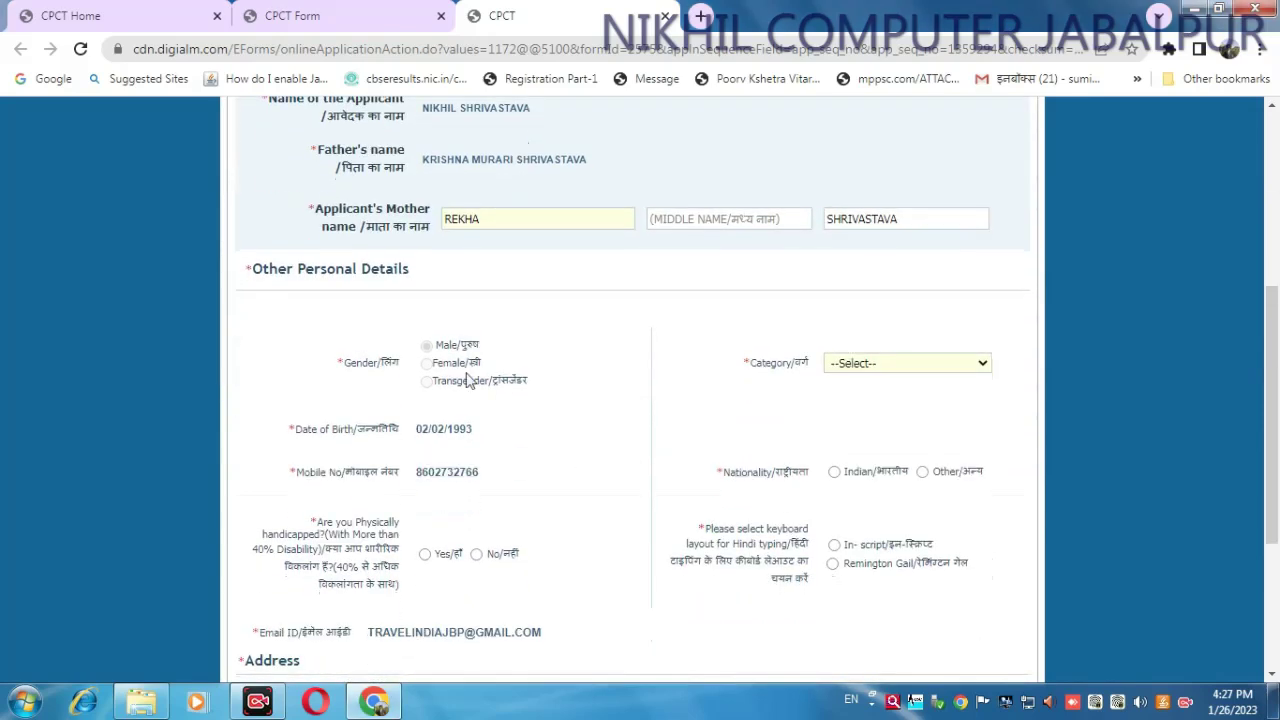
click(895, 364)
click(887, 400)
scroll(1277, 428, down, 1)
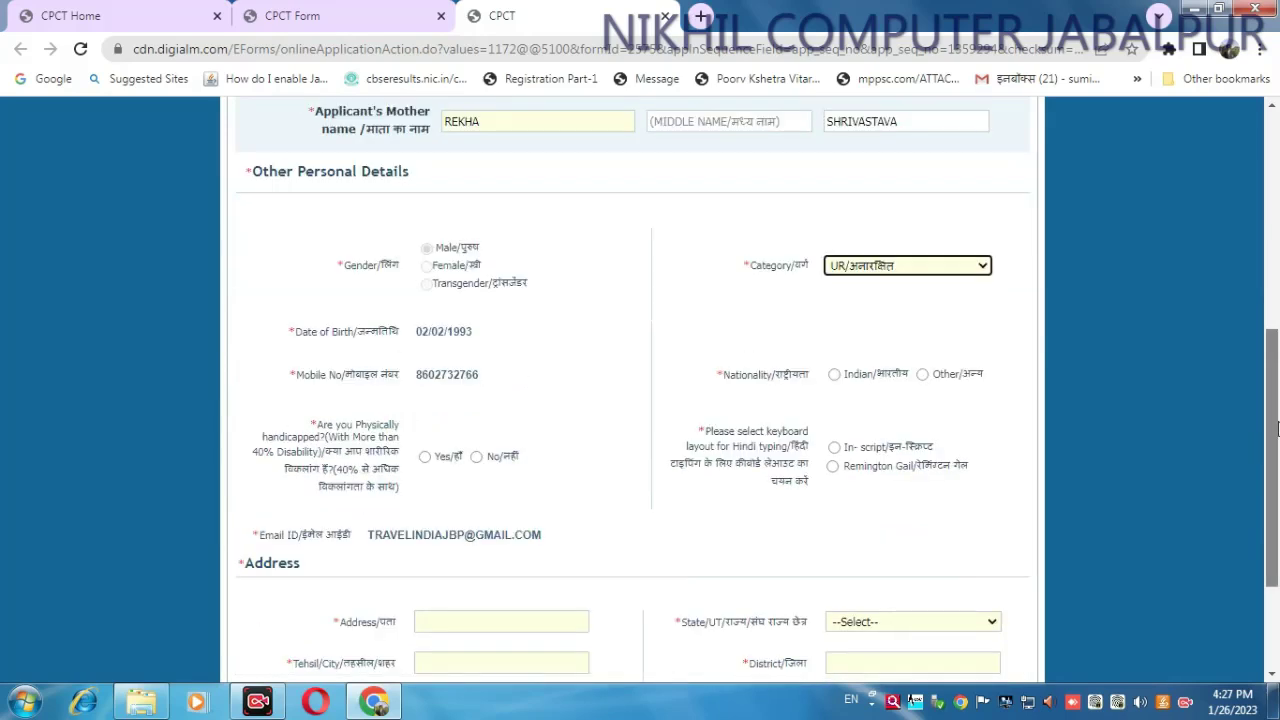
click(834, 374)
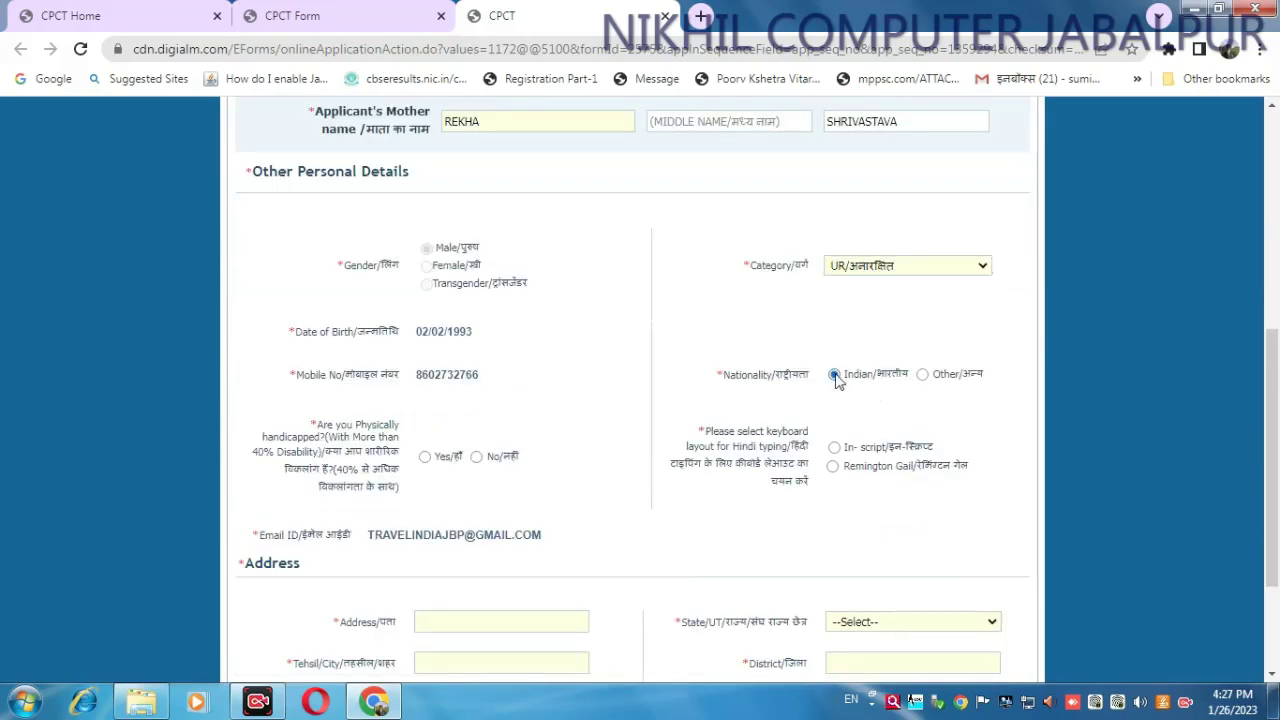
click(476, 456)
- Choose Remington Gail as the Hindi keyboard layout and move to the Address field
scroll(1277, 403, down, 1)
scroll(1277, 403, down, 1)
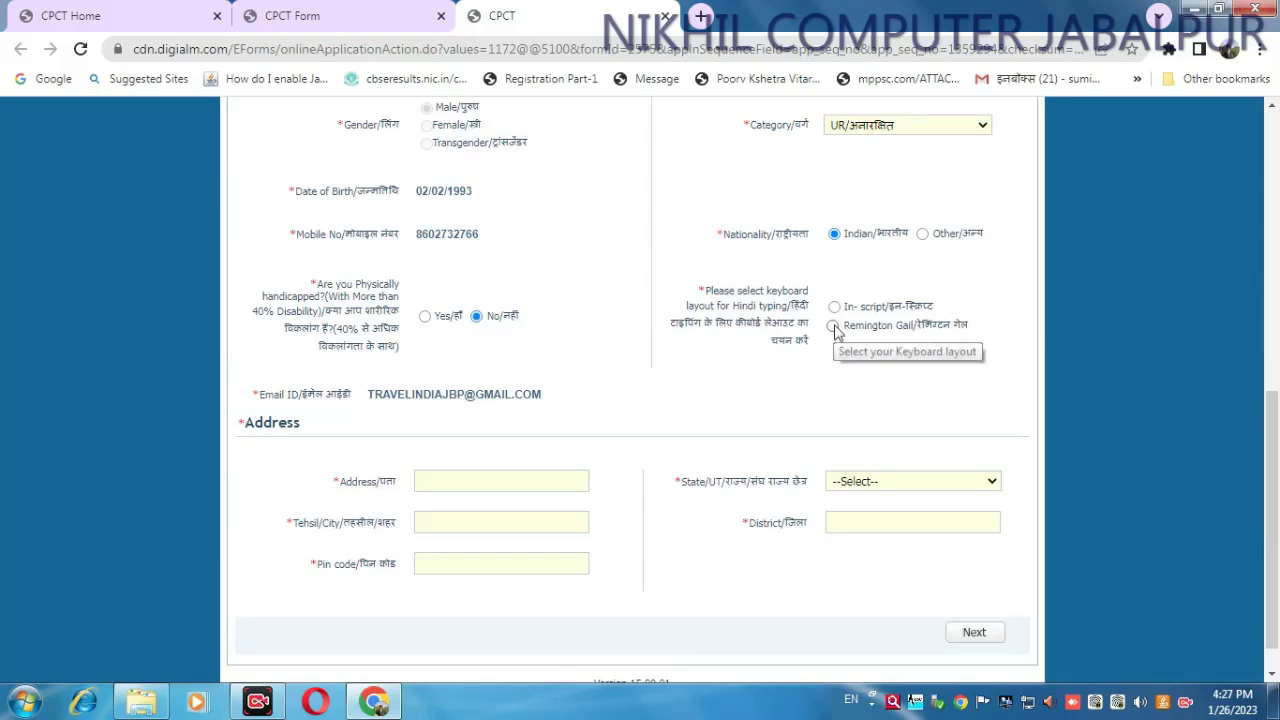
click(834, 327)
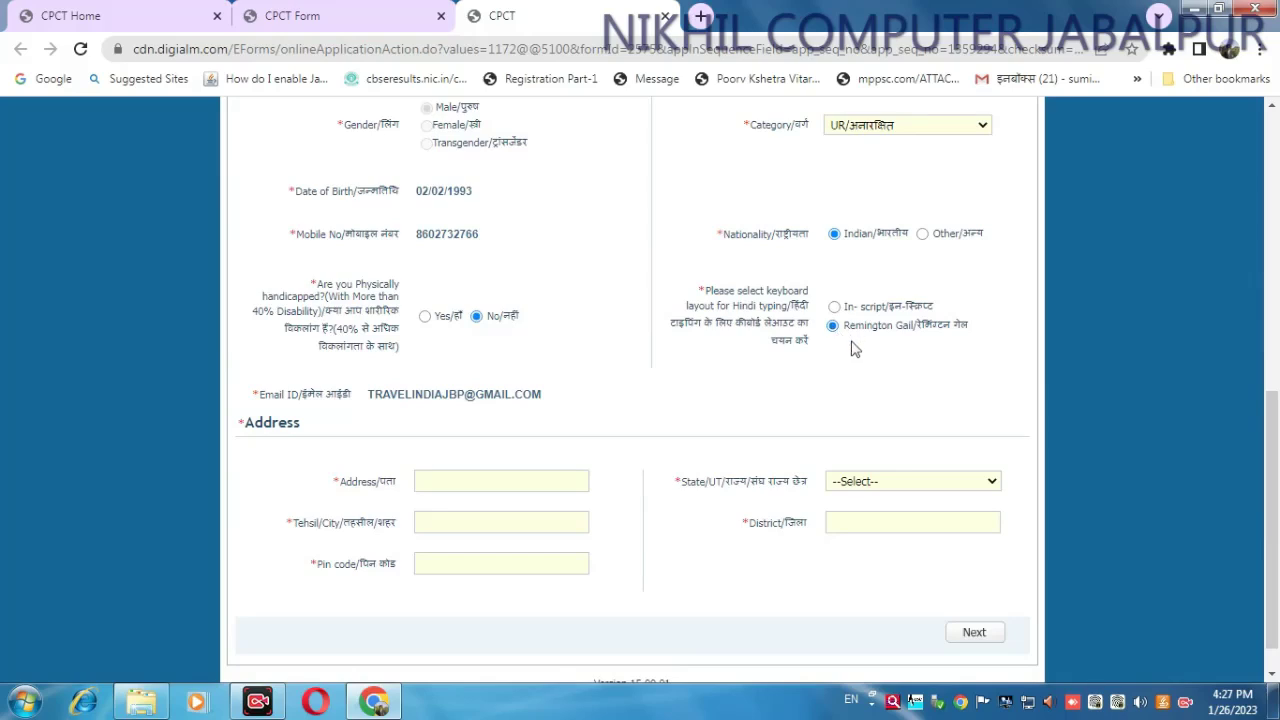
click(452, 477)
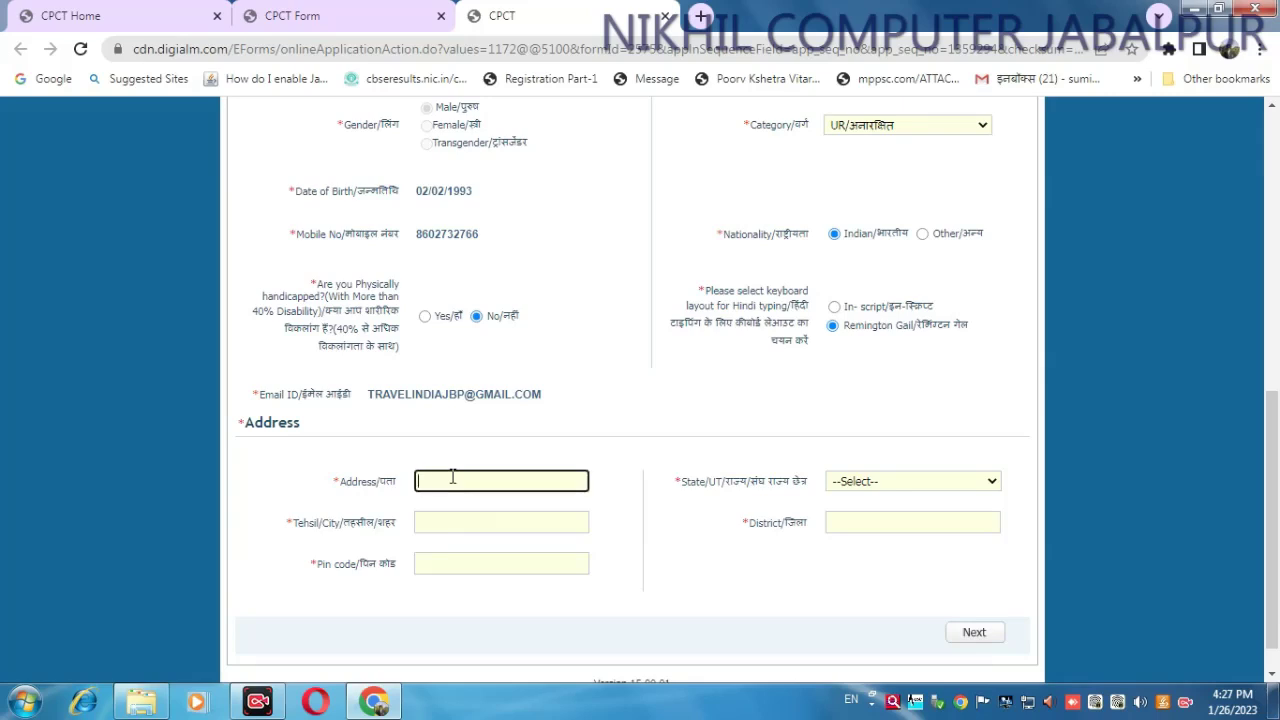
- Enter the street address 'dhanwantri nagar' and choose MADHYA PRADESH as the state
text(dhanwantri nagar)
click(928, 490)
key(m)
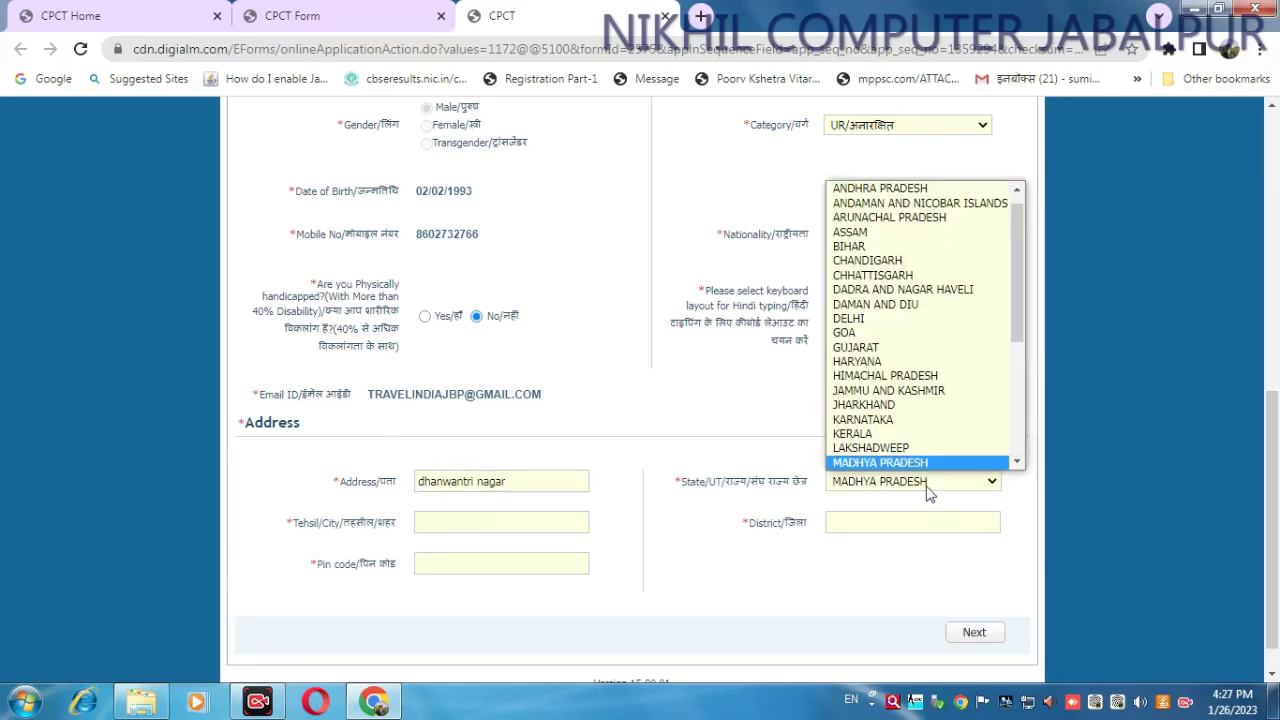
key(Return)
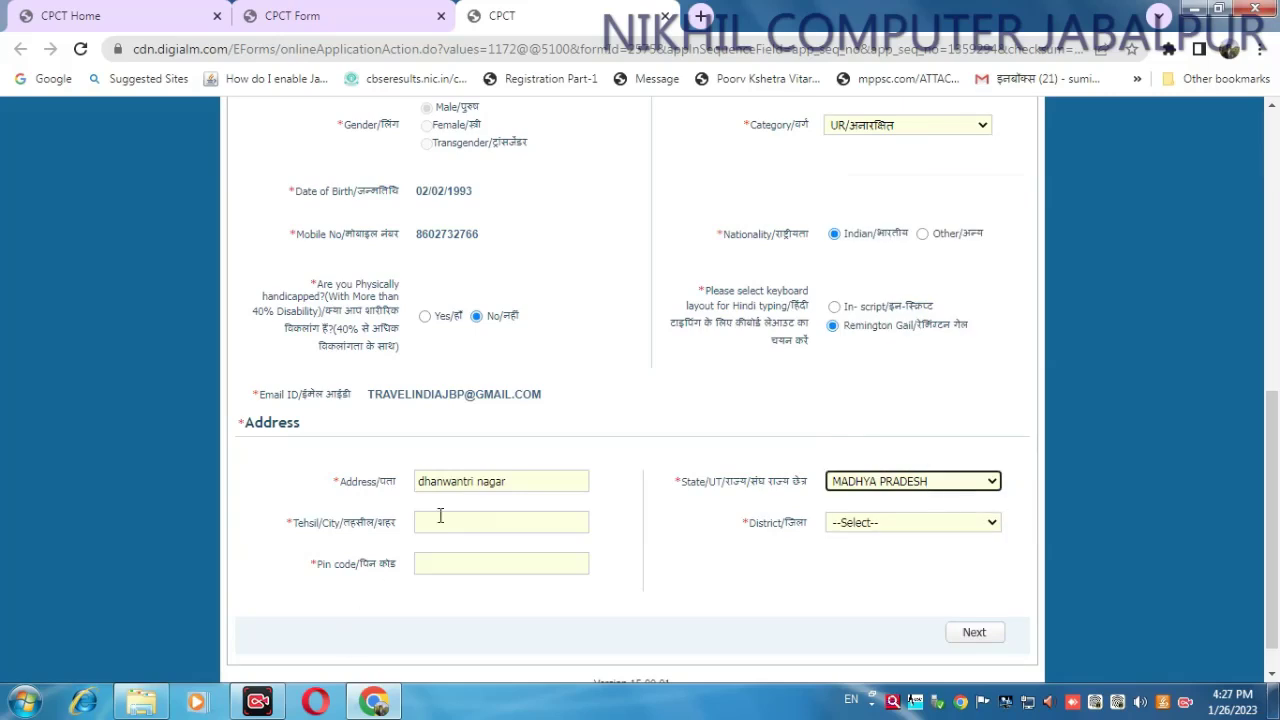
- Fill in city jabalpur, district Jabalpur and pin code 482003, keeping MADHYA PRADESH as state
click(448, 533)
click(448, 528)
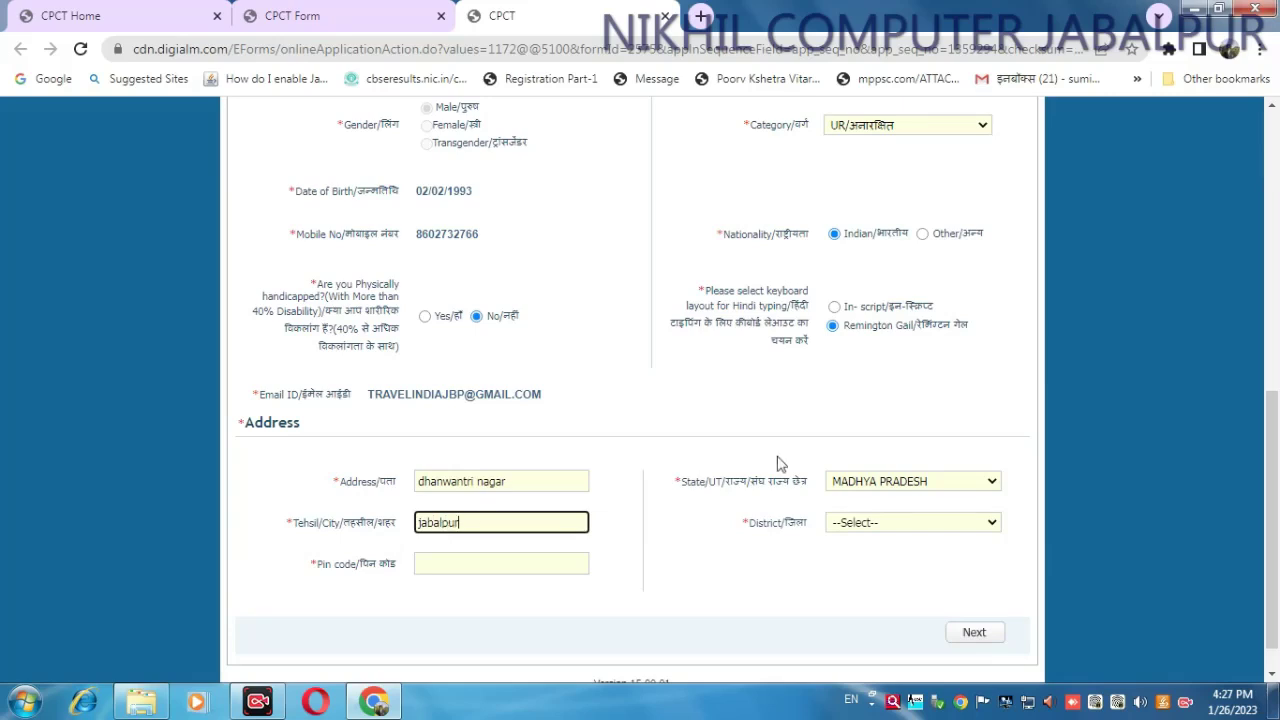
click(900, 522)
scroll(893, 410, down, 2)
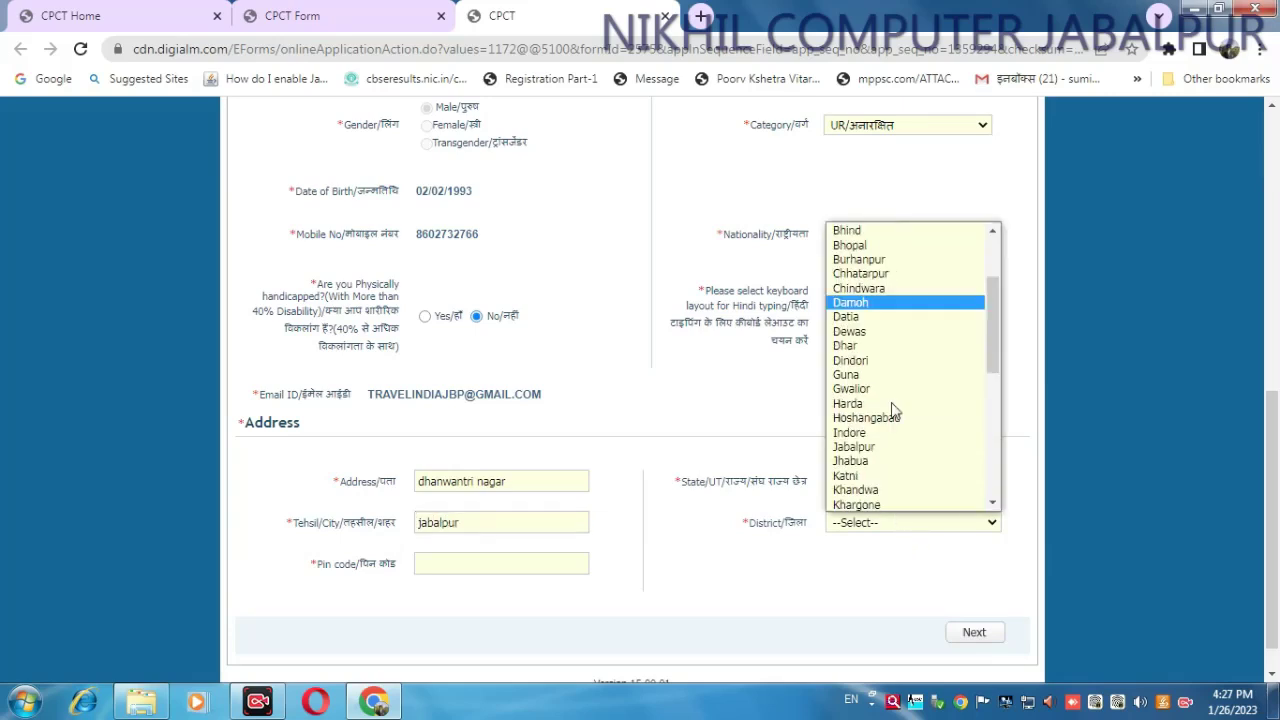
scroll(893, 410, down, 2)
click(880, 357)
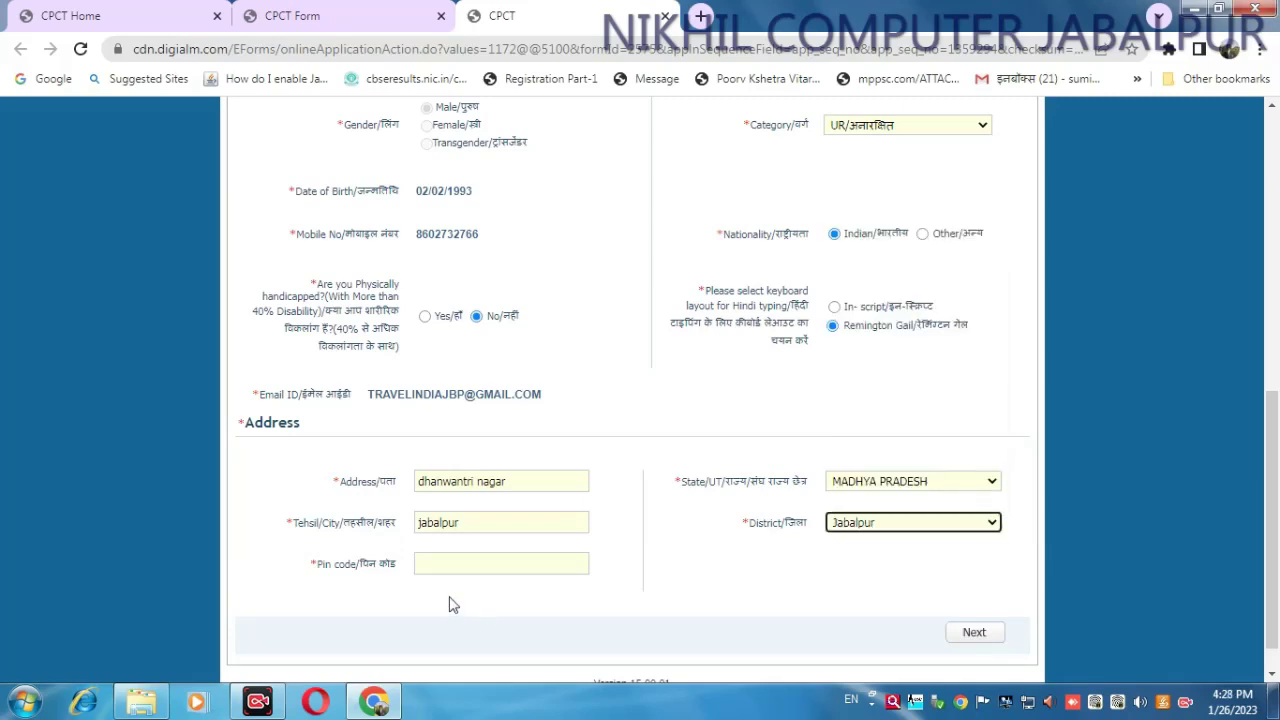
click(470, 564)
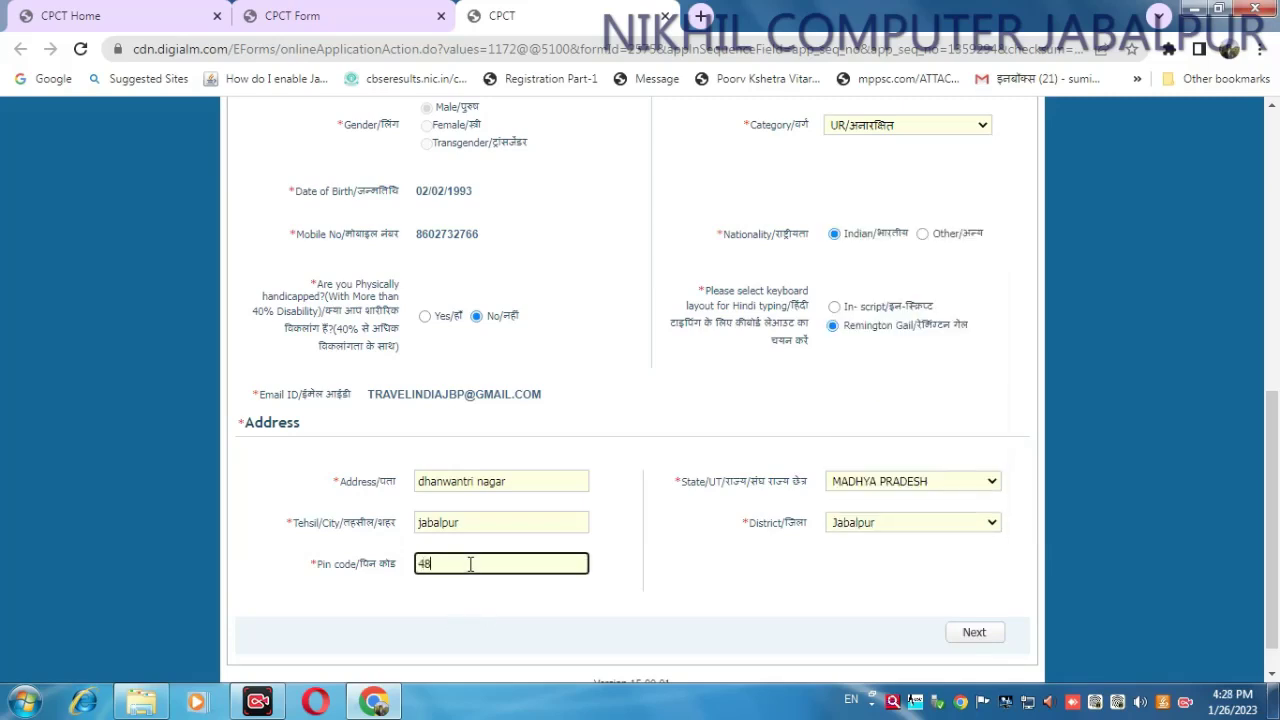
click(930, 487)
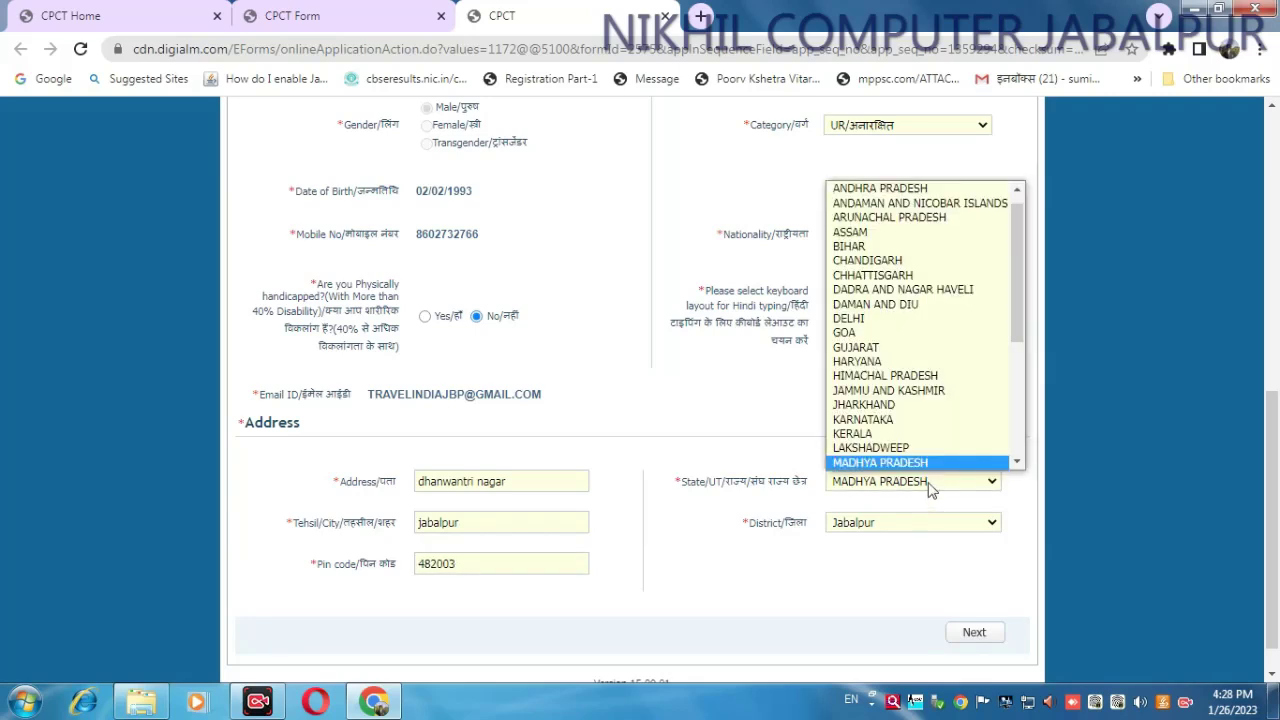
click(930, 487)
scroll(931, 557, down, 1)
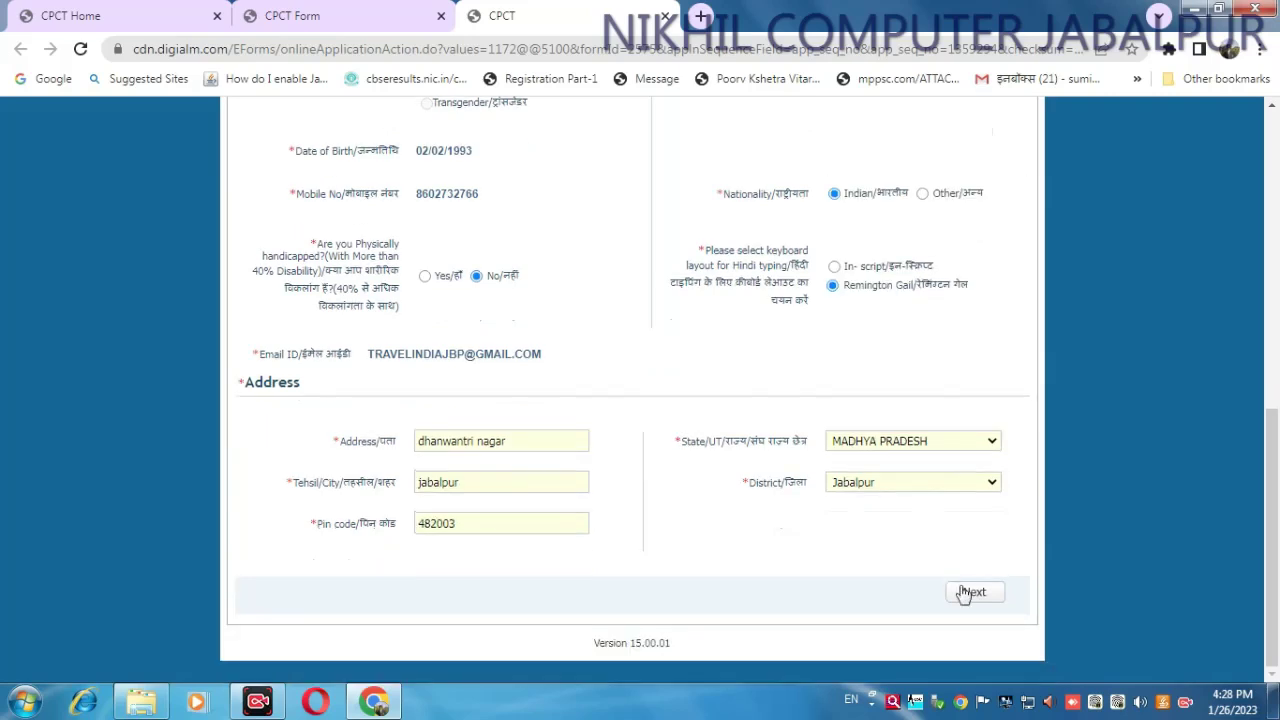
- Save the address, go to educational details, and enter the 10th subject and board 'mp board'
click(970, 592)
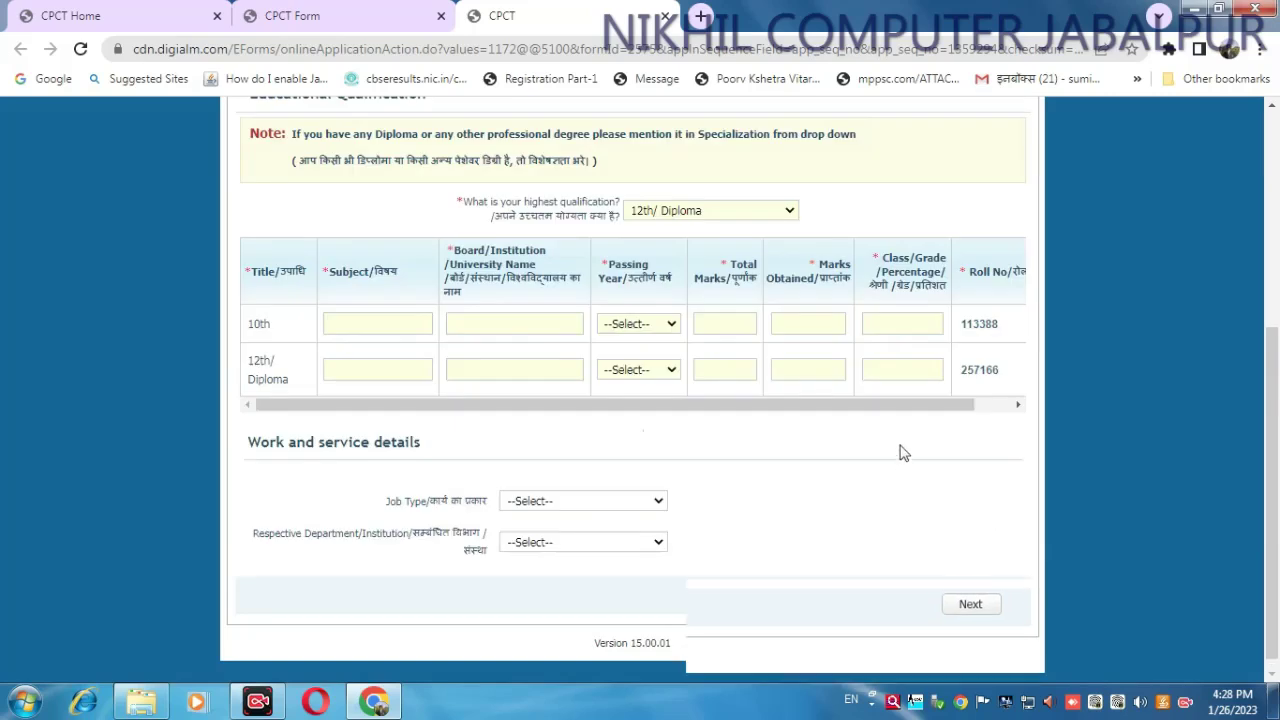
scroll(520, 390, up, 1)
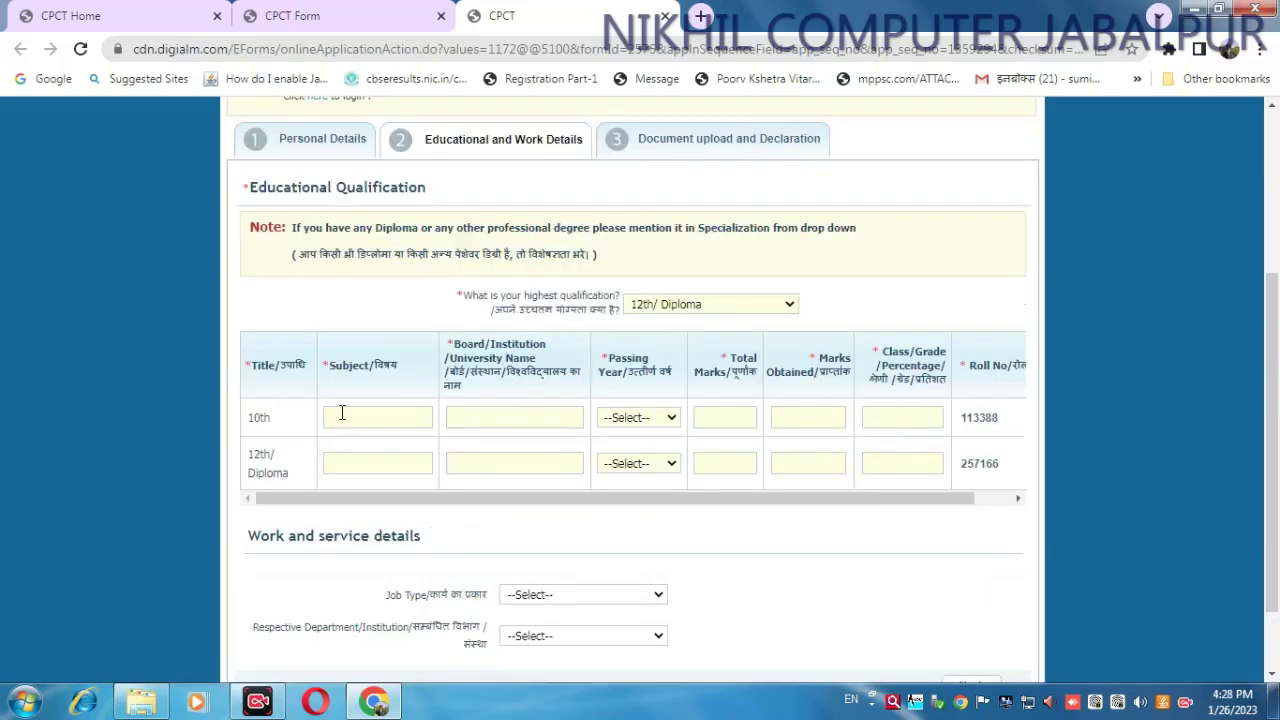
click(342, 413)
text(t)
key(Tab)
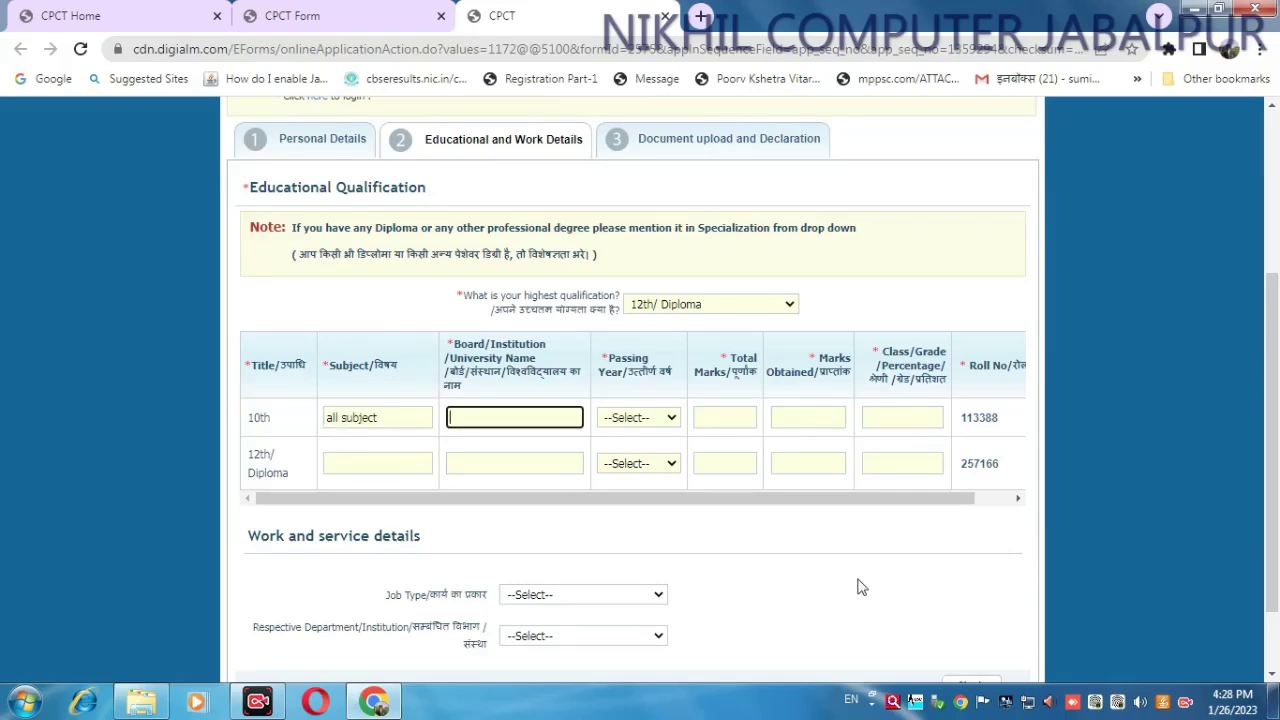
text(mp board)
- Enter the 10th passing year, total marks 500 and marks obtained 259, then select the percentage for correction
key(Tab)
text(2000)
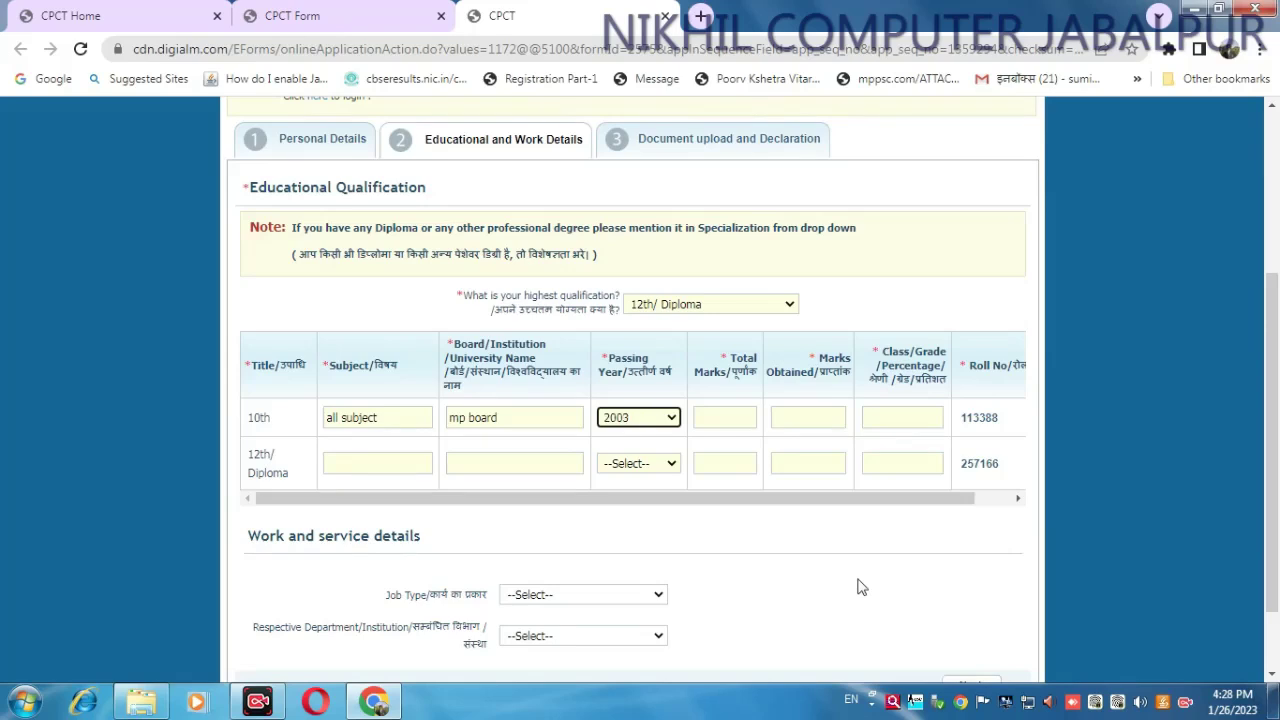
key(Tab)
text(500)
key(Tab)
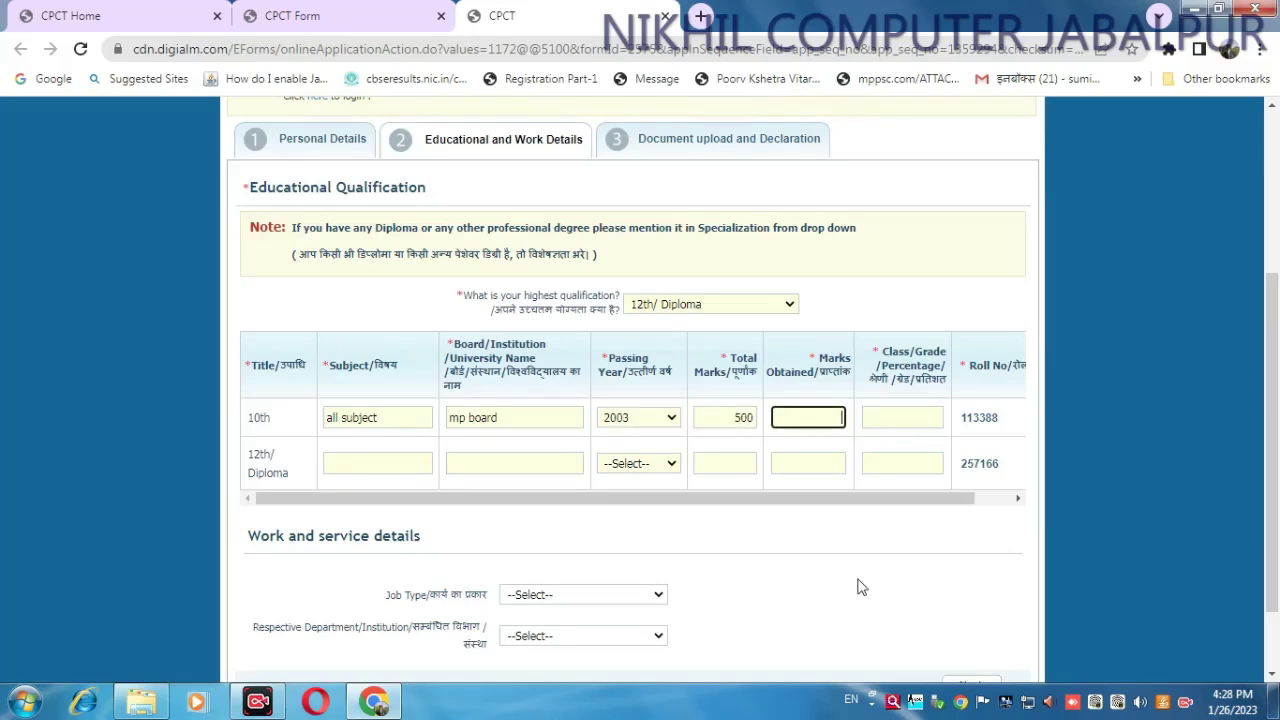
key(Tab)
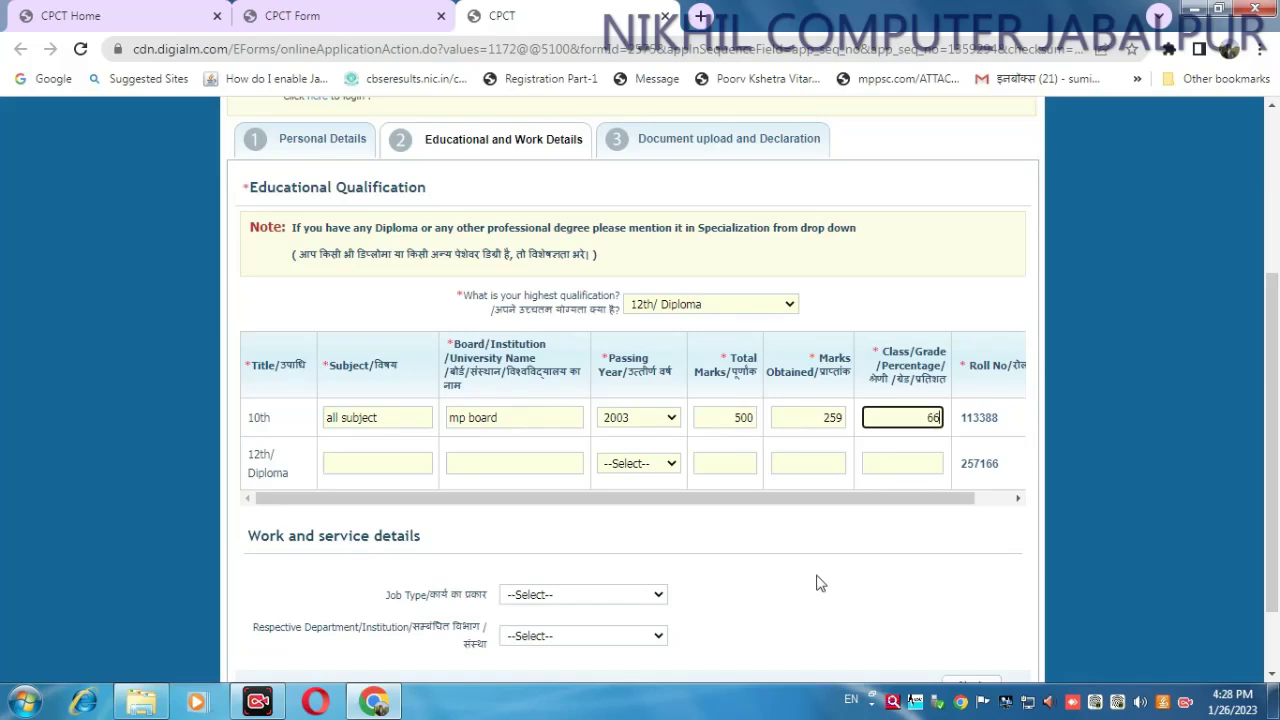
click(398, 455)
double_click(931, 417)
- Correct the 10th percentage to 51 and fill the 12th row: commerce, mp board, 2005, 500, 250, 50
click(383, 456)
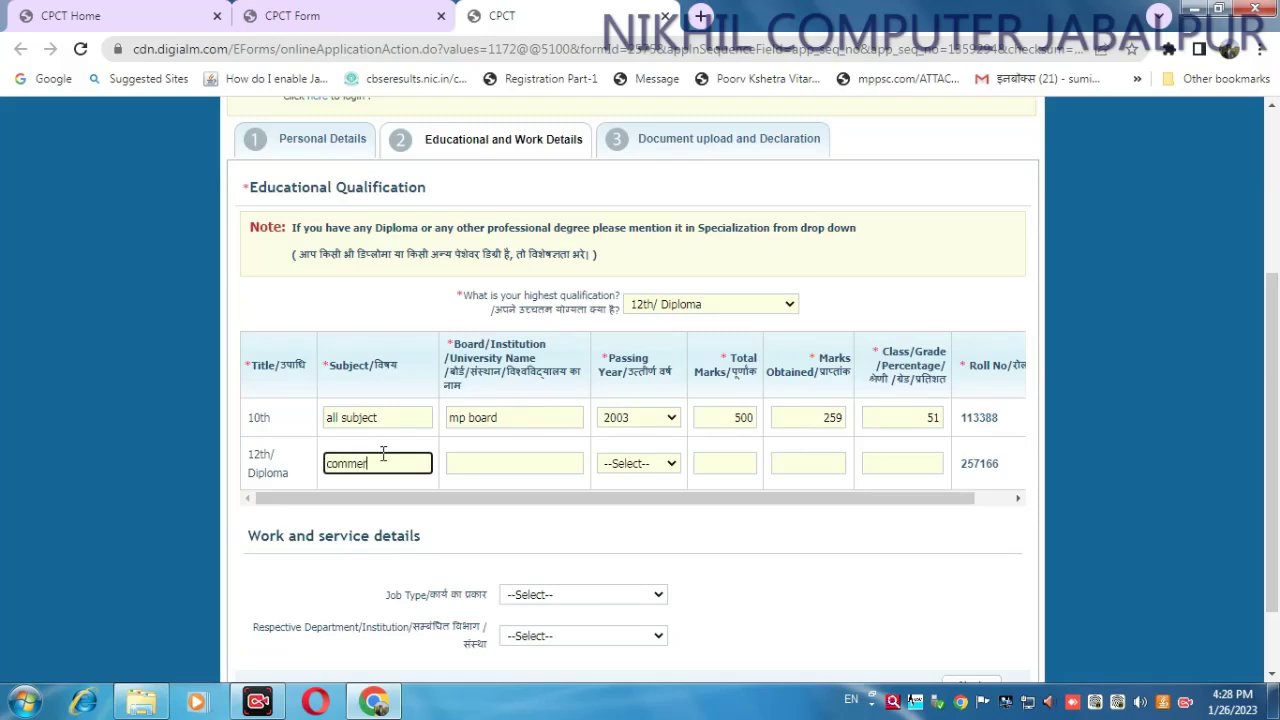
key(Tab)
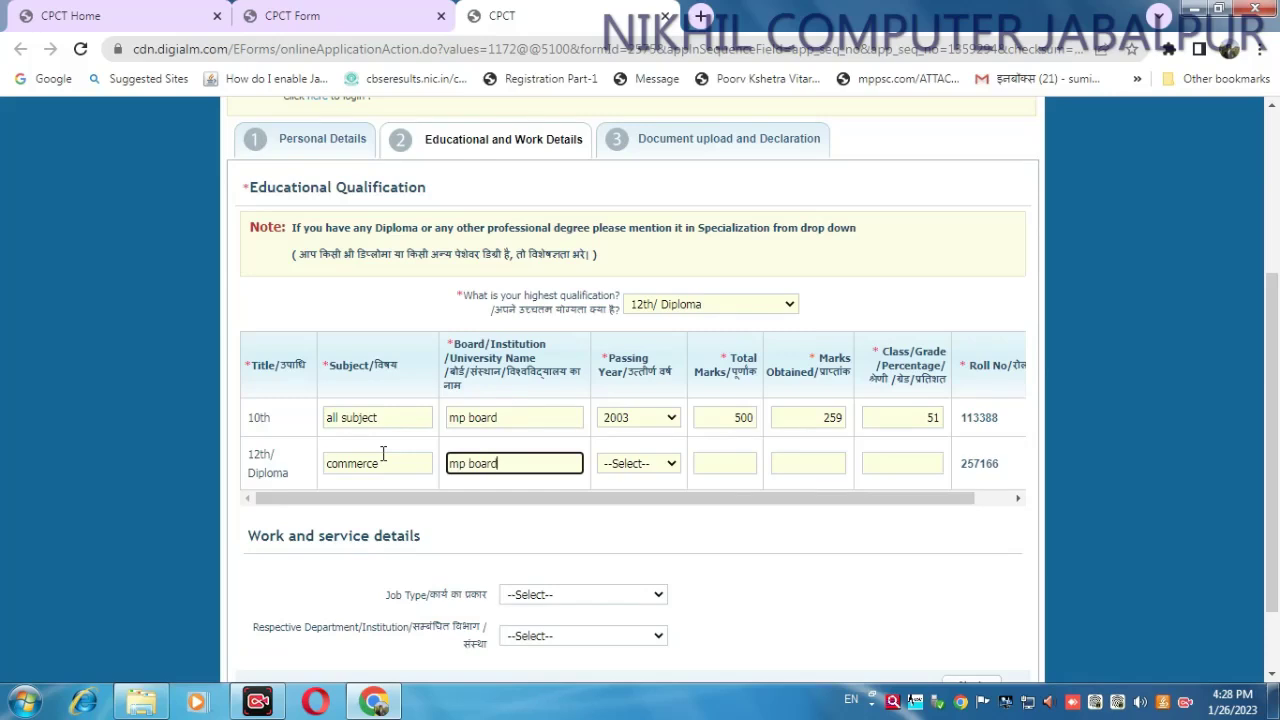
click(660, 464)
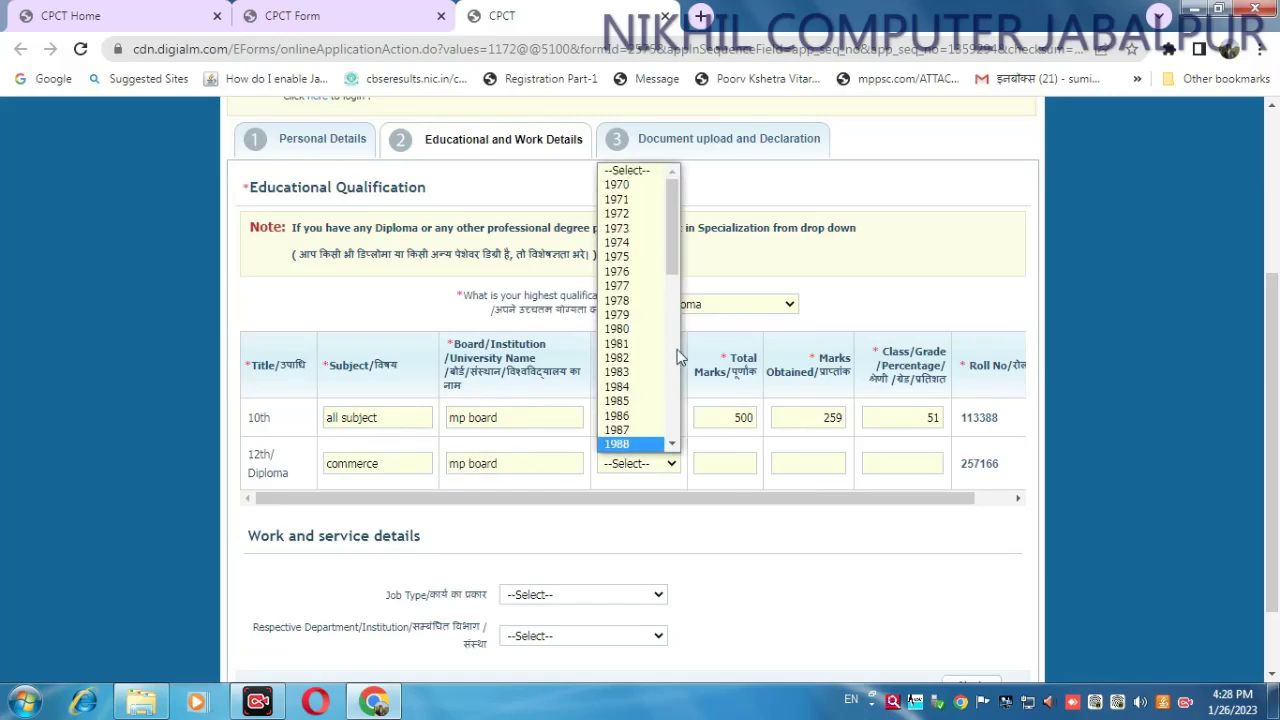
scroll(640, 345, down, 8)
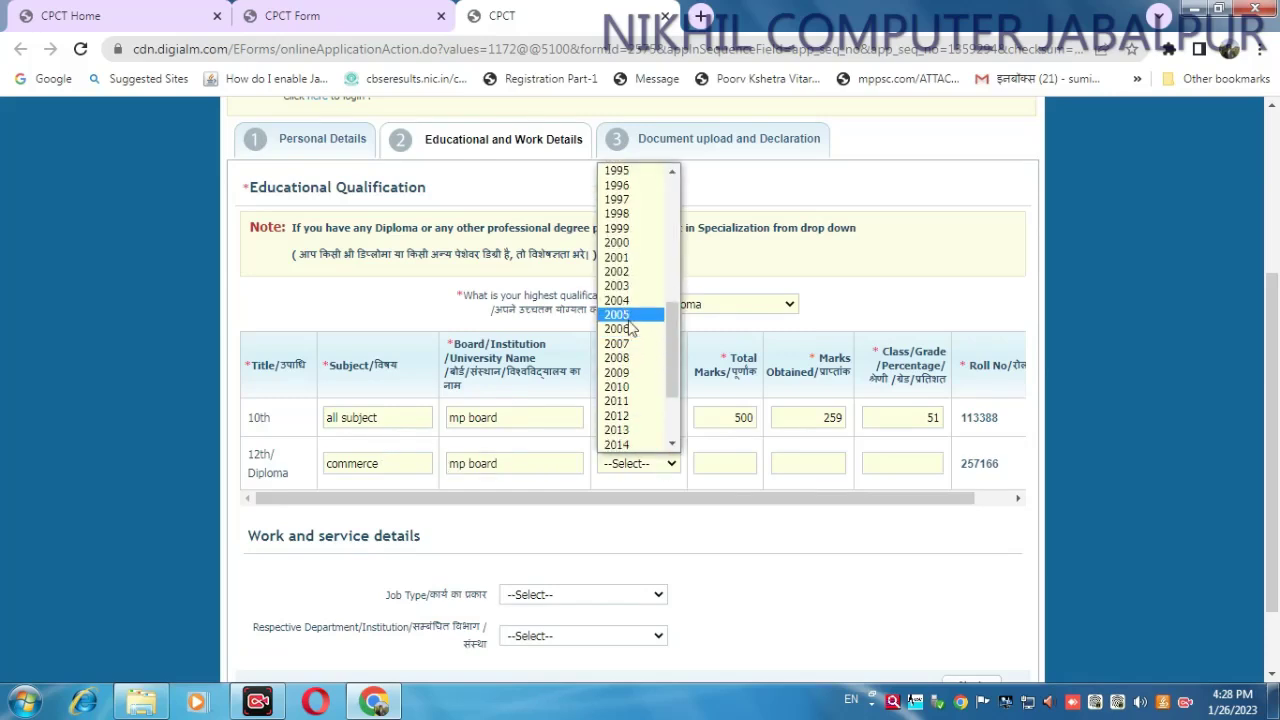
click(617, 314)
click(747, 458)
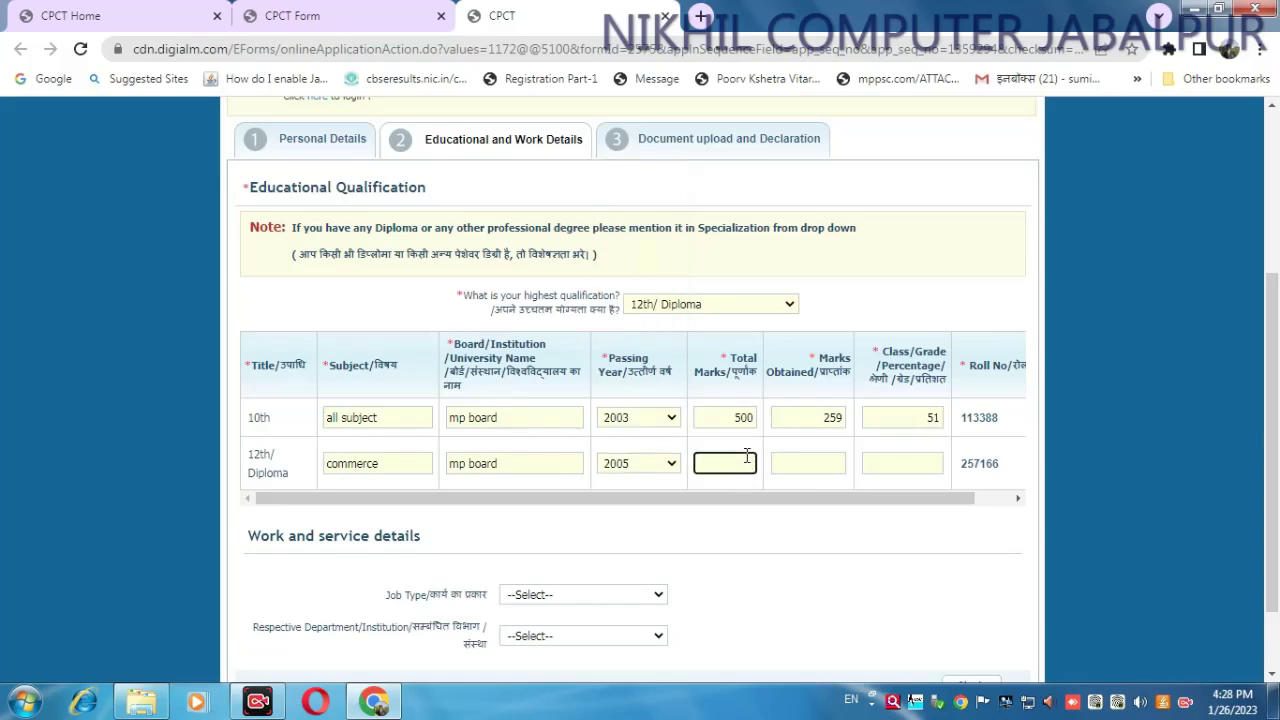
key(Tab)
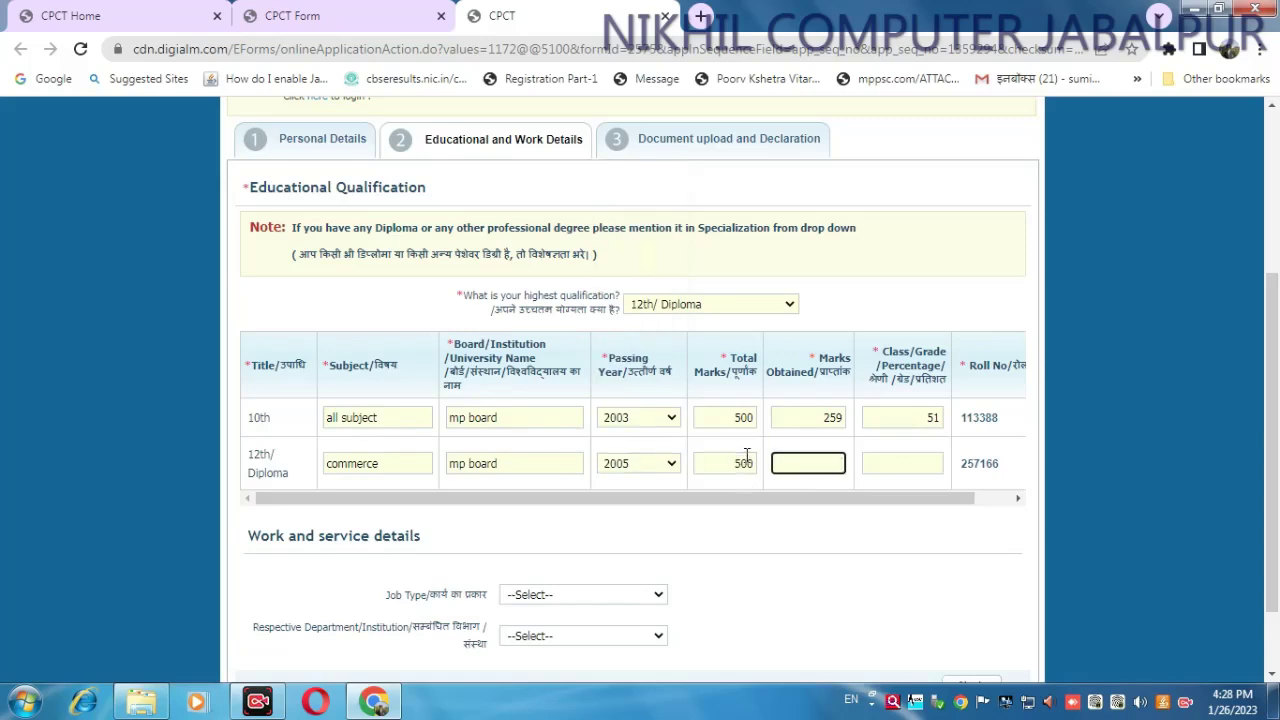
click(921, 455)
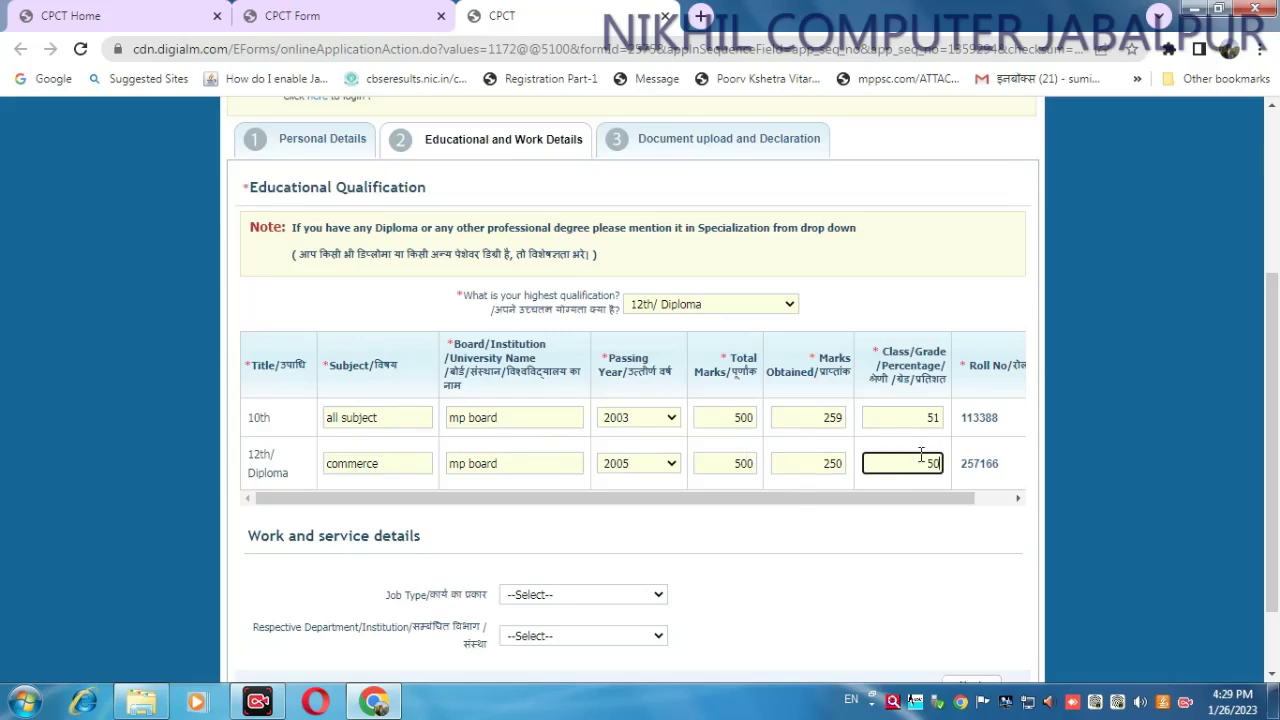
click(911, 500)
- Set Job Type to Unemployment and browse the department list without changing it
click(636, 508)
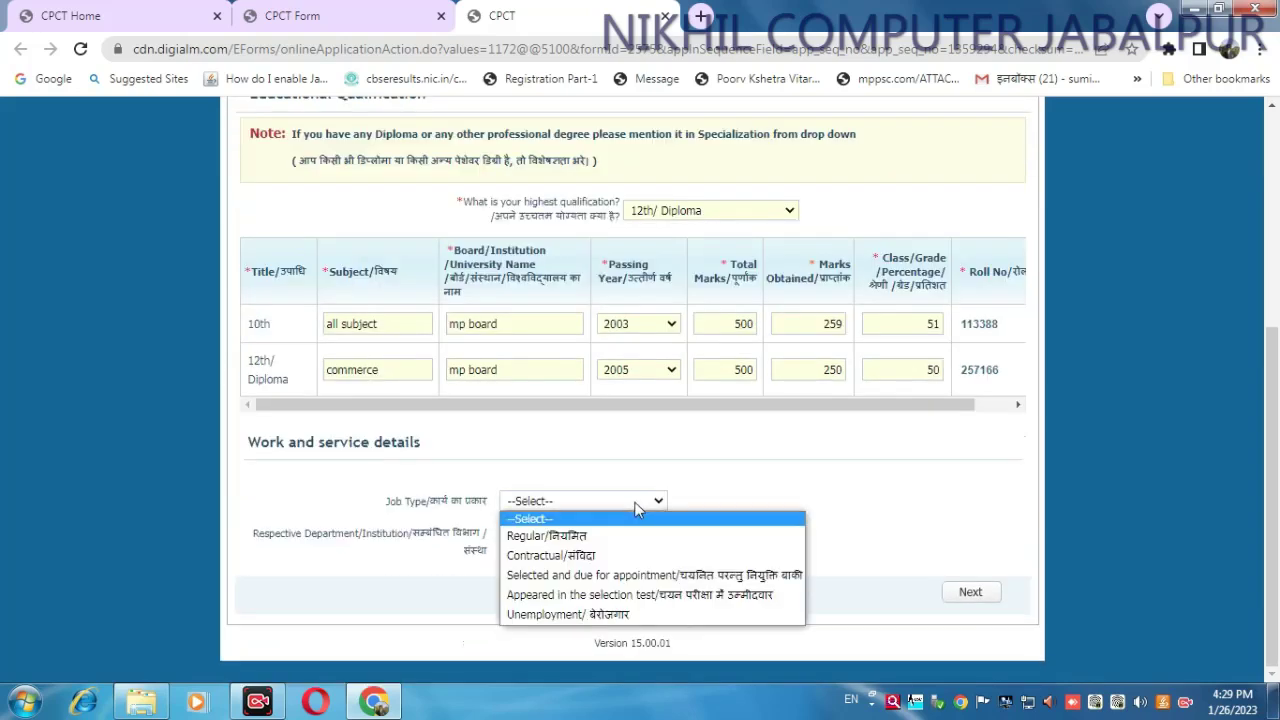
click(621, 614)
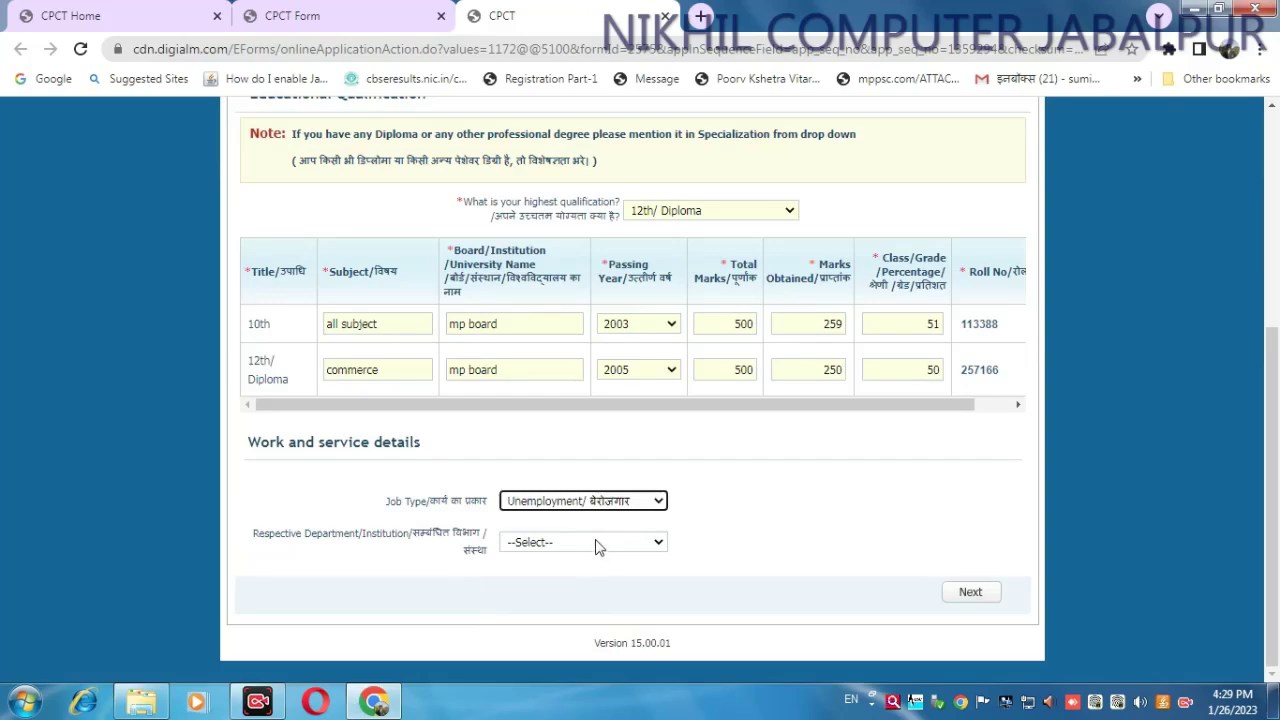
click(596, 546)
scroll(628, 397, down, 10)
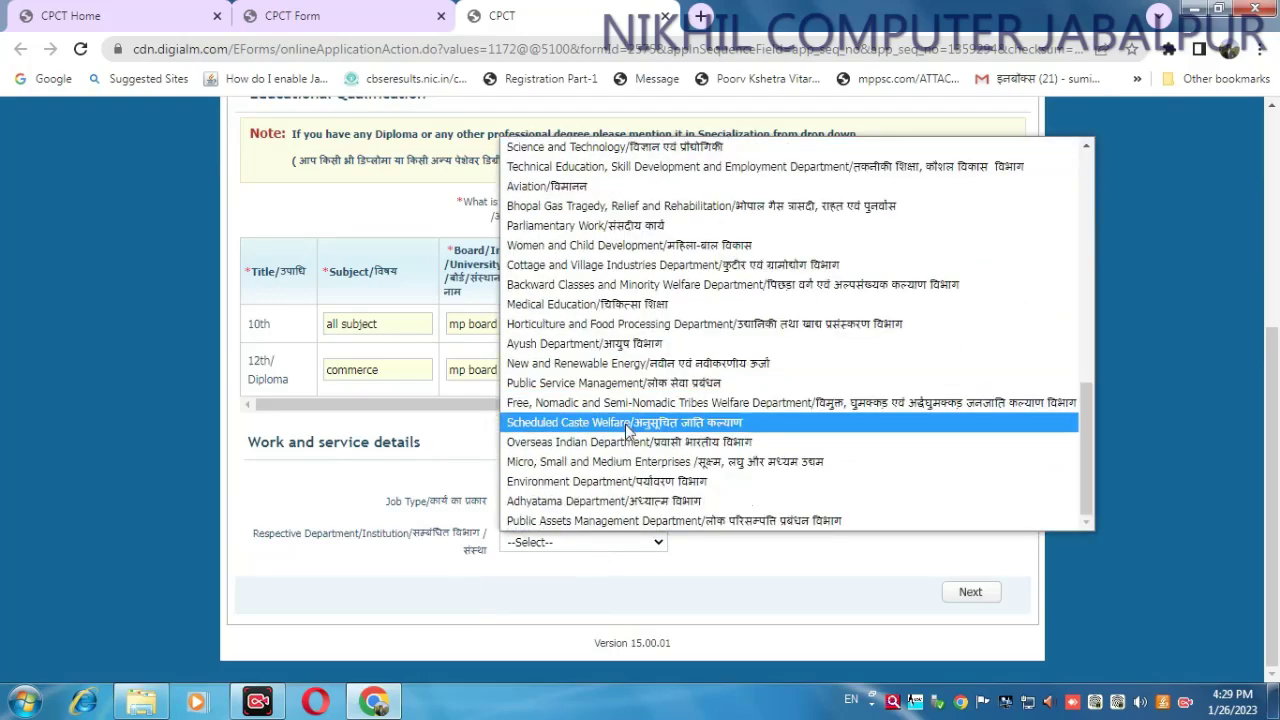
scroll(628, 428, up, 10)
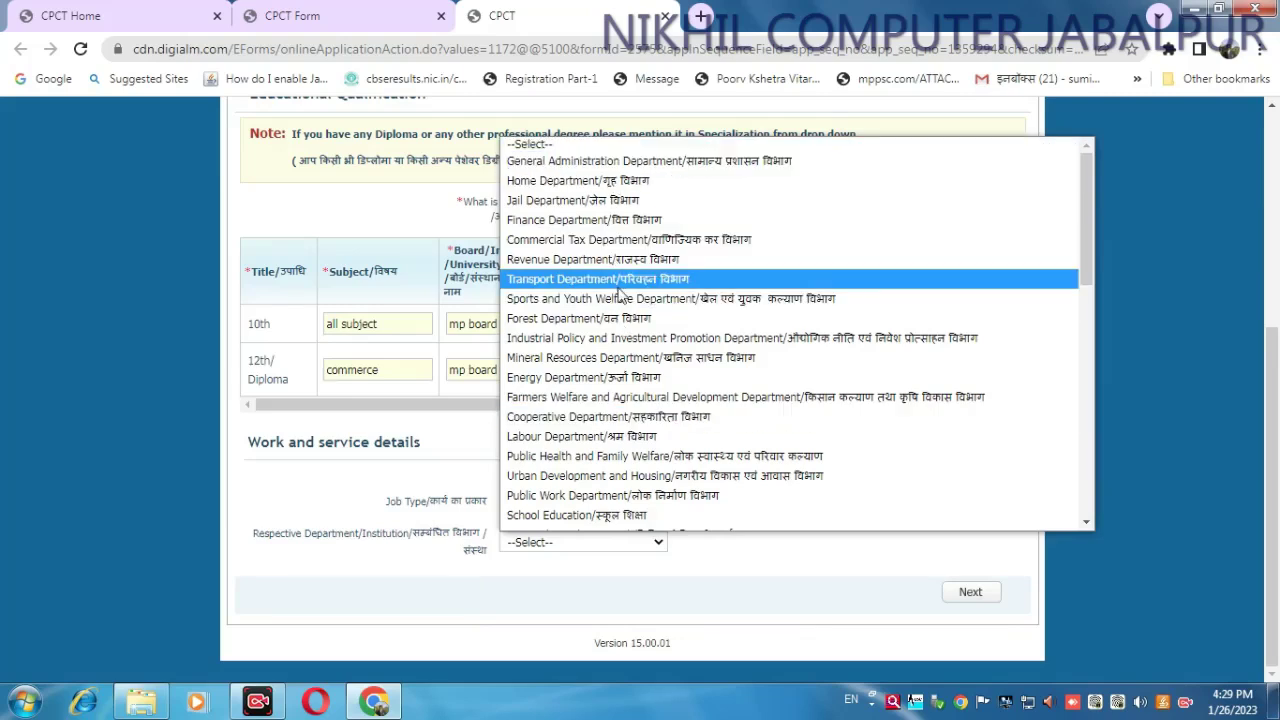
key(o)
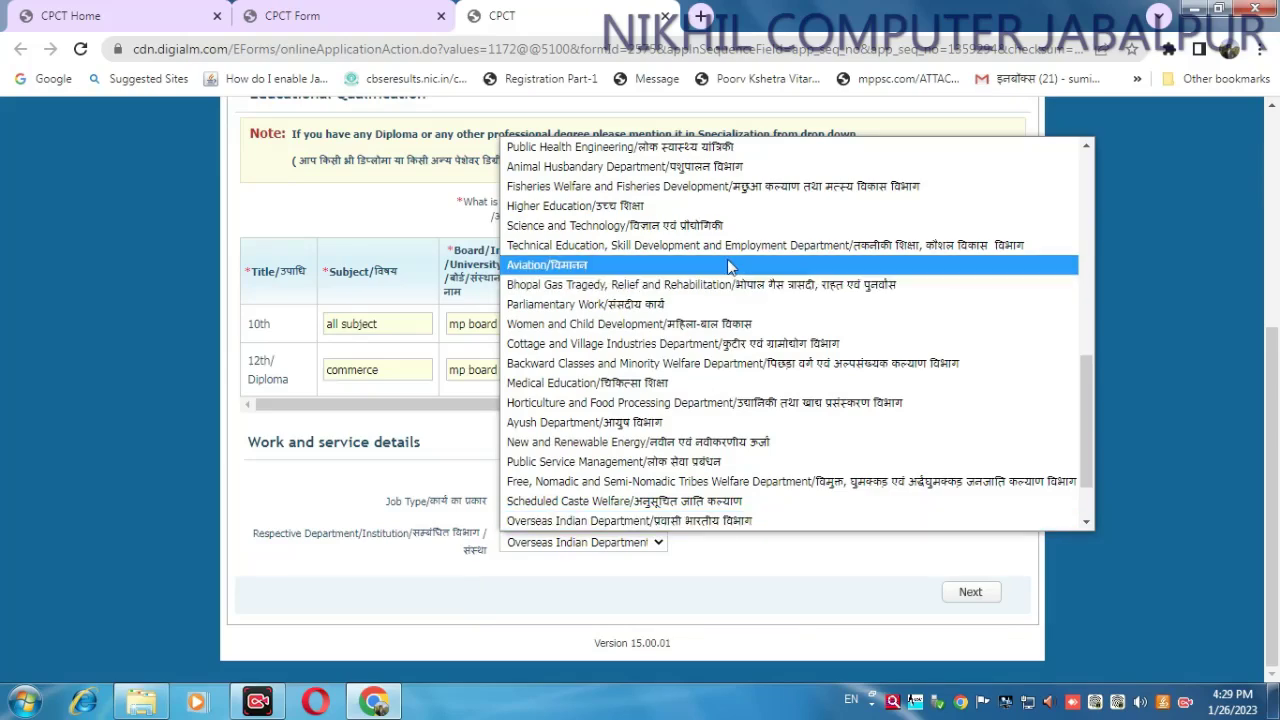
scroll(727, 270, down, 2)
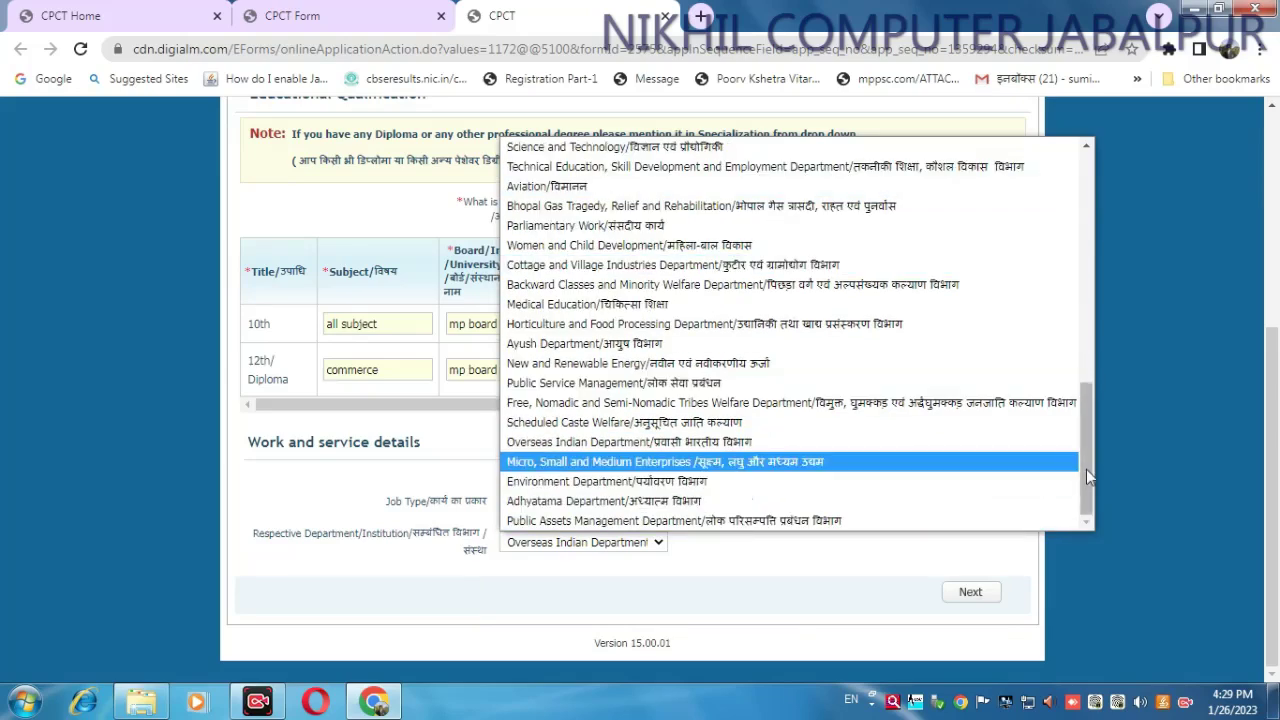
drag(1086, 469, 1101, 212)
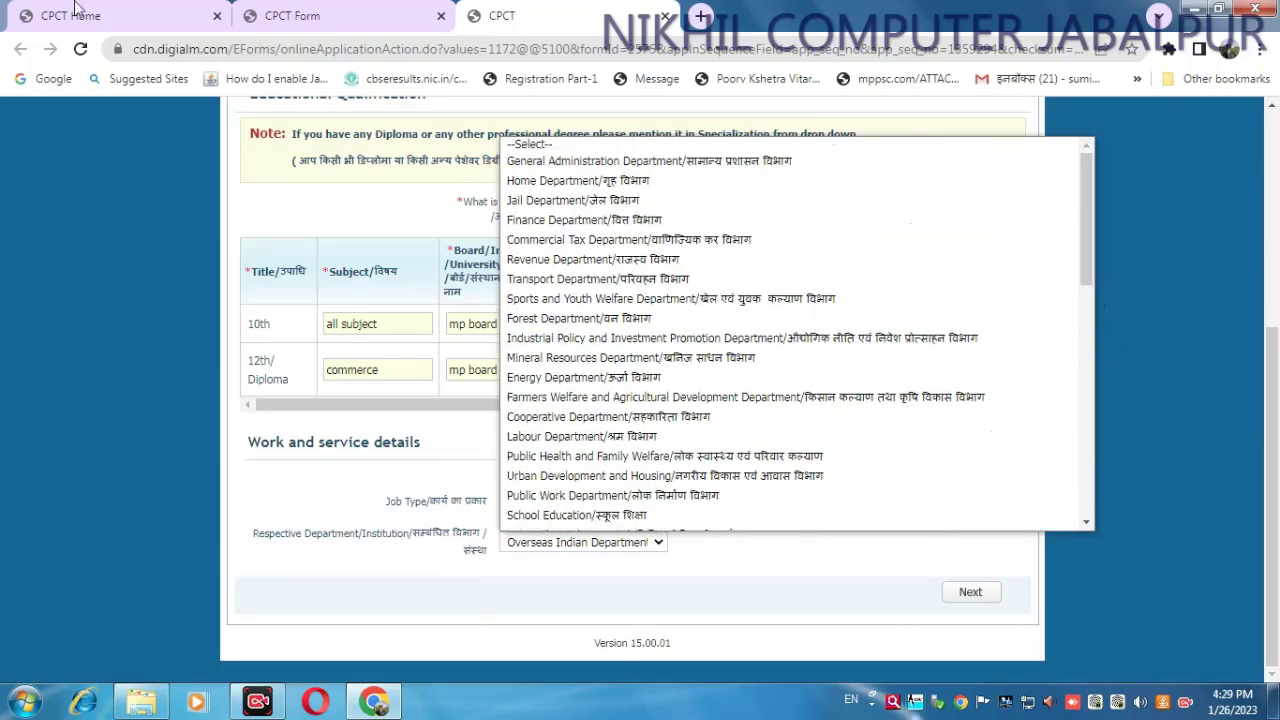
scroll(652, 290, down, 1)
scroll(652, 290, down, 2)
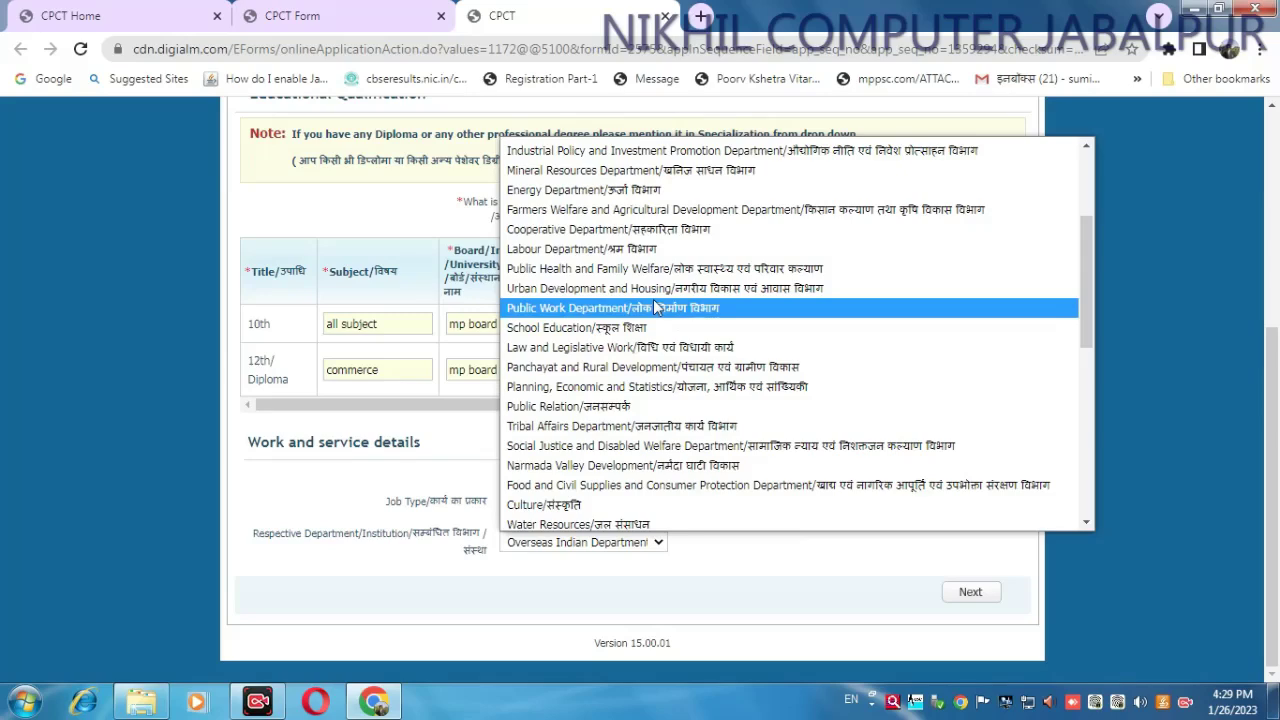
scroll(655, 307, down, 7)
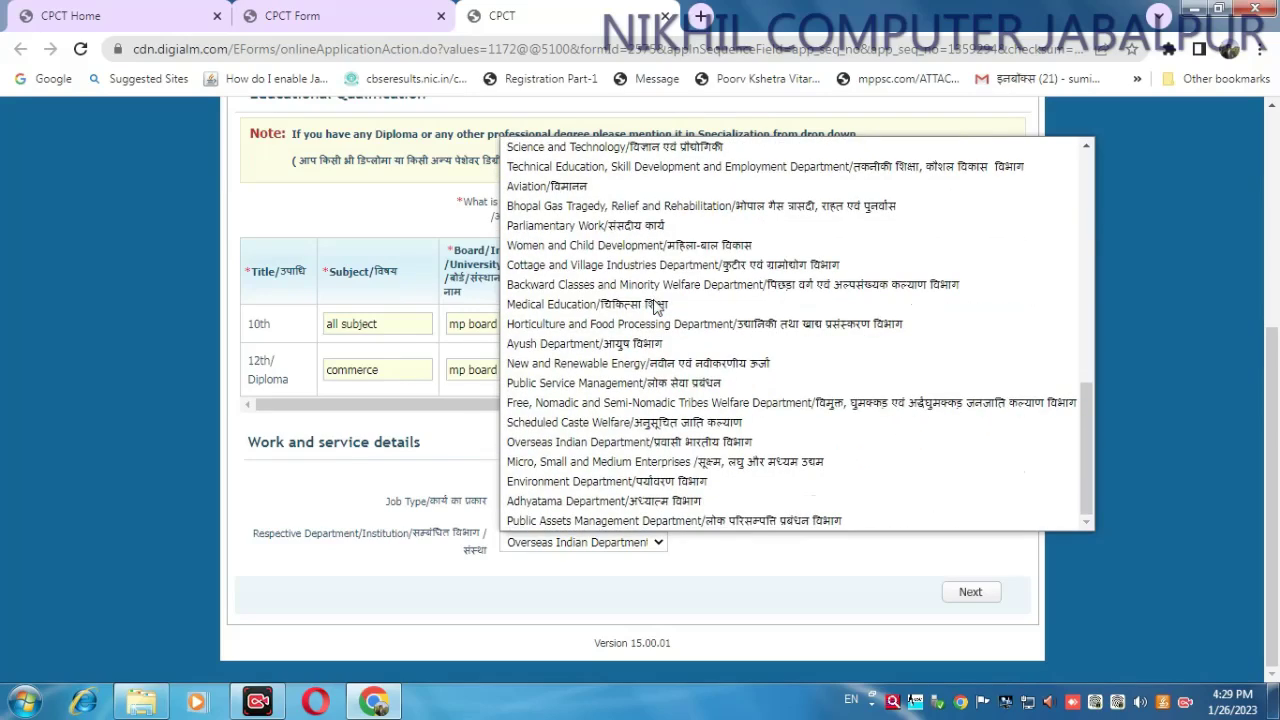
click(775, 555)
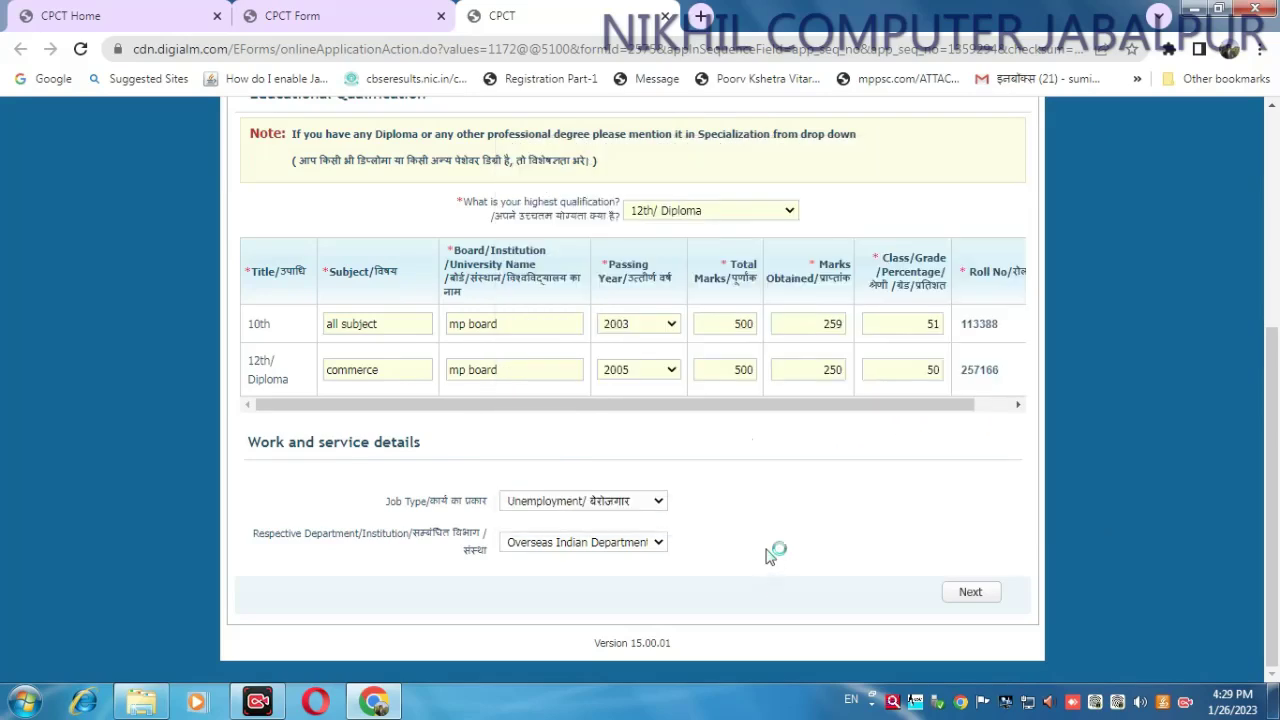
- Reset both Job Type and Respective Department back to --Select--
click(652, 505)
click(550, 520)
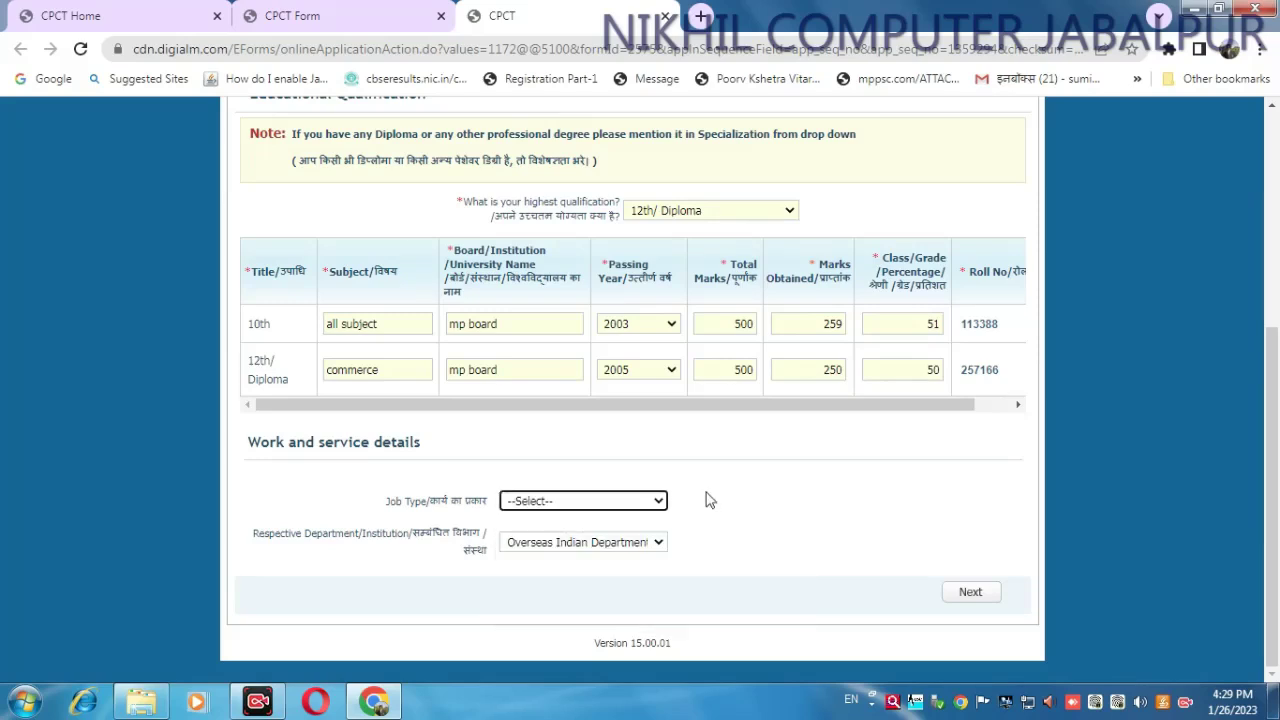
click(574, 545)
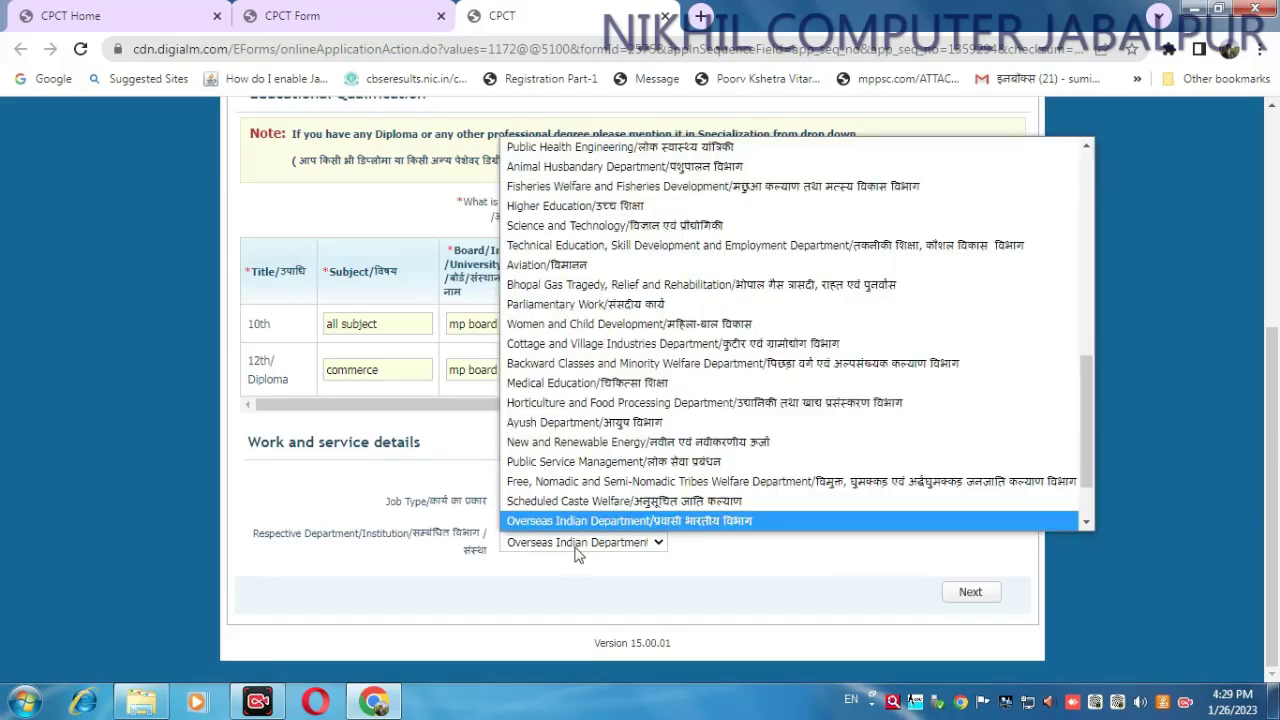
scroll(548, 168, up, 10)
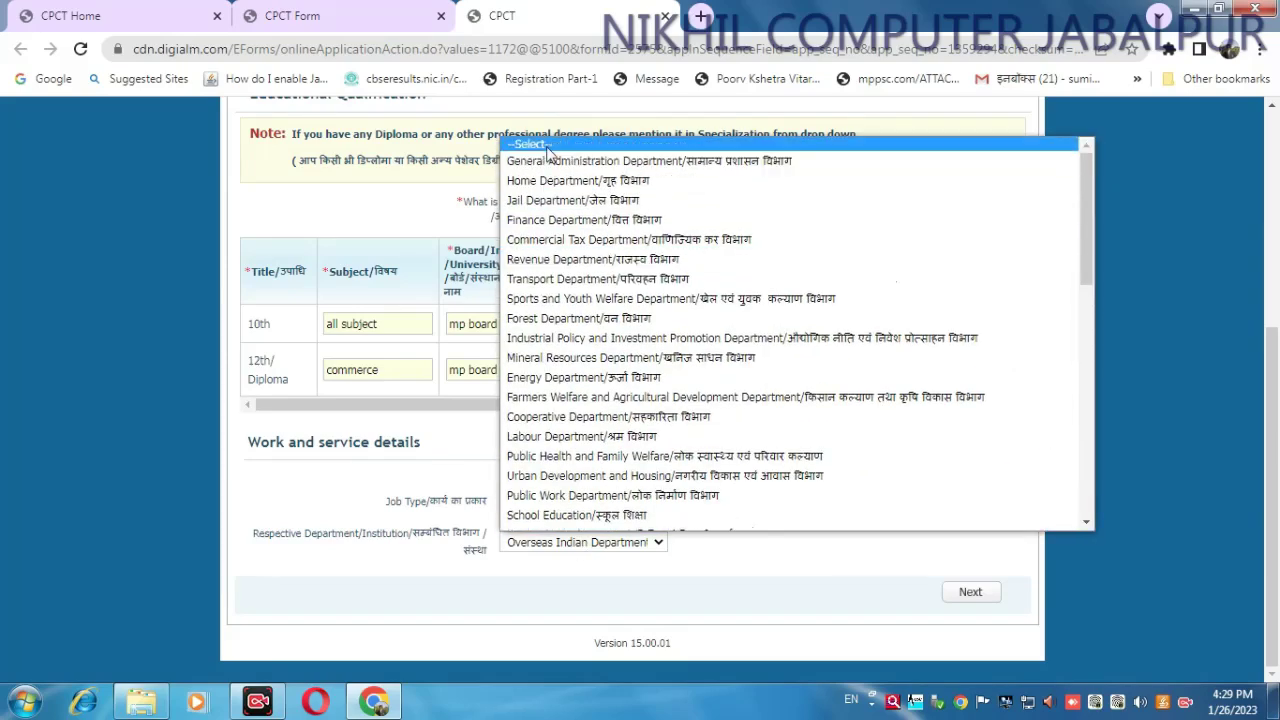
click(548, 148)
click(750, 502)
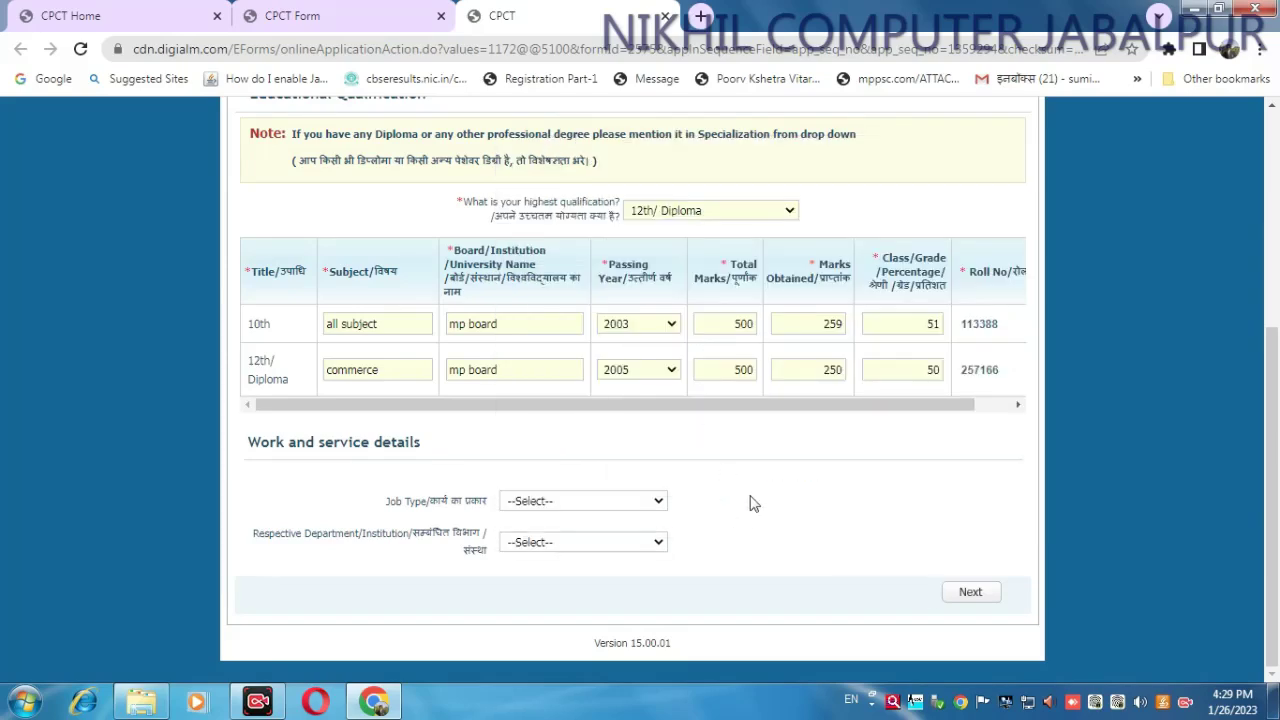
- Go to the document upload step and bring up the photograph file chooser
click(970, 592)
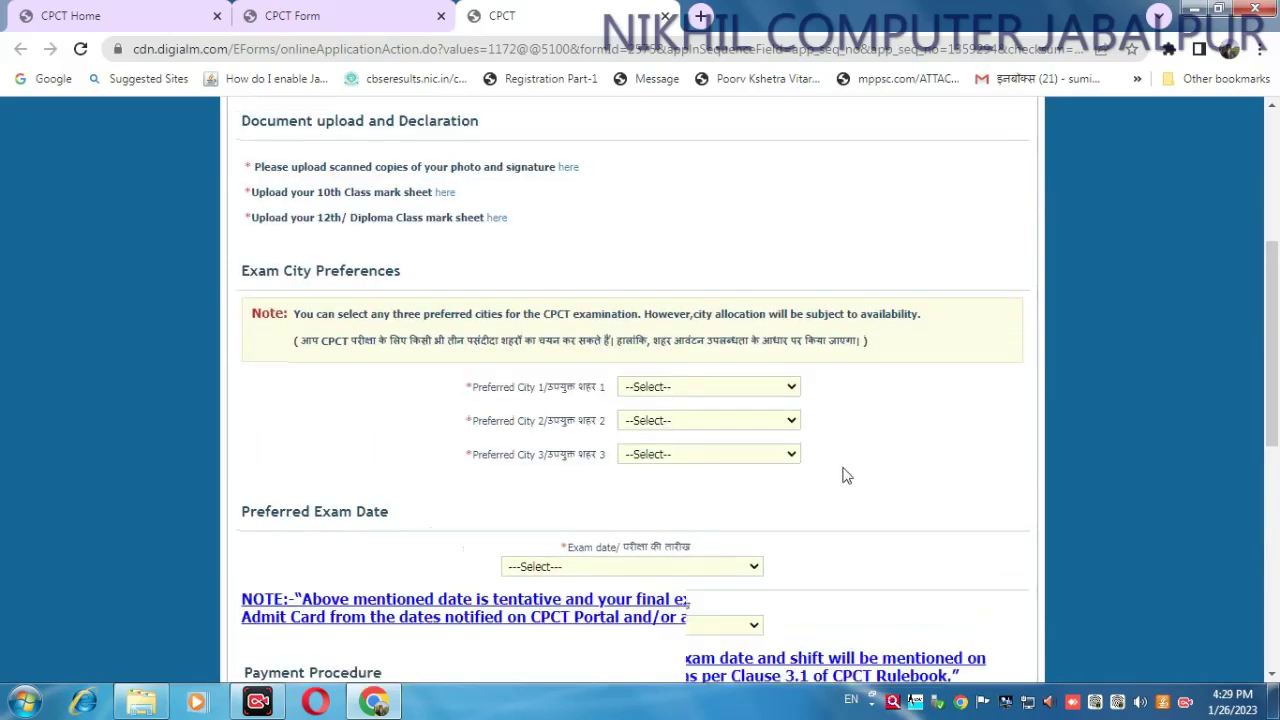
click(568, 260)
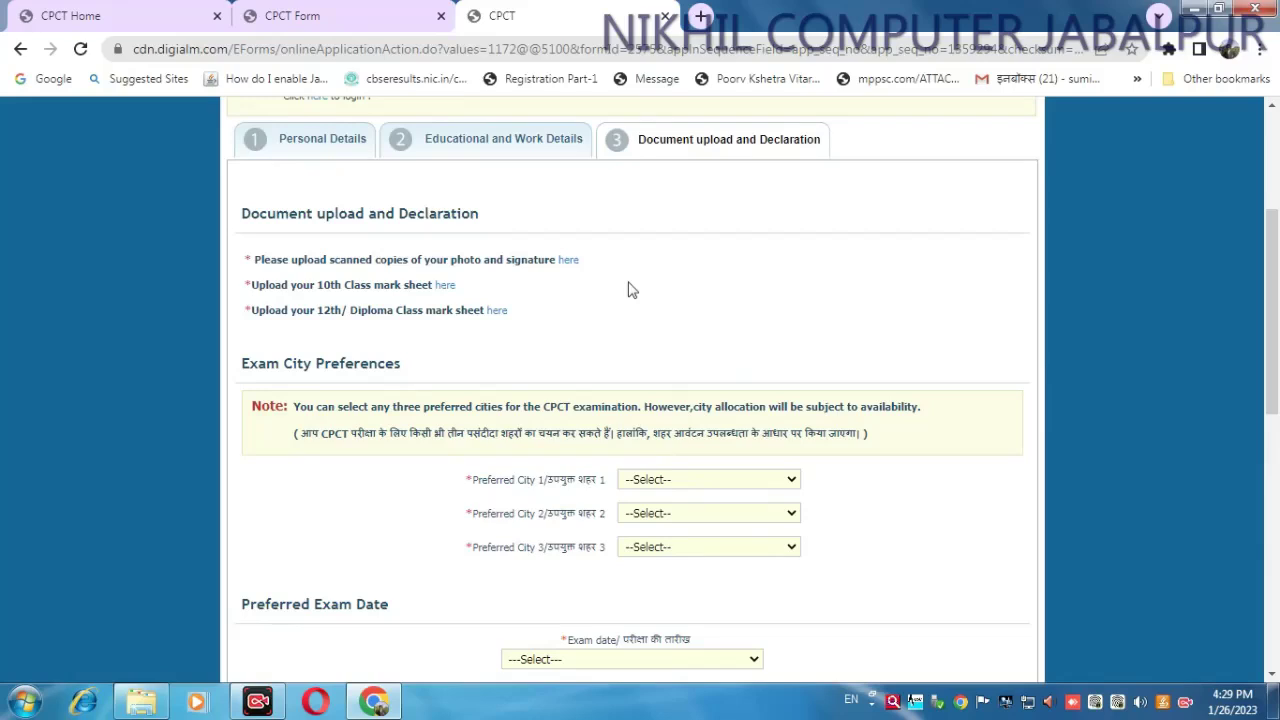
click(568, 260)
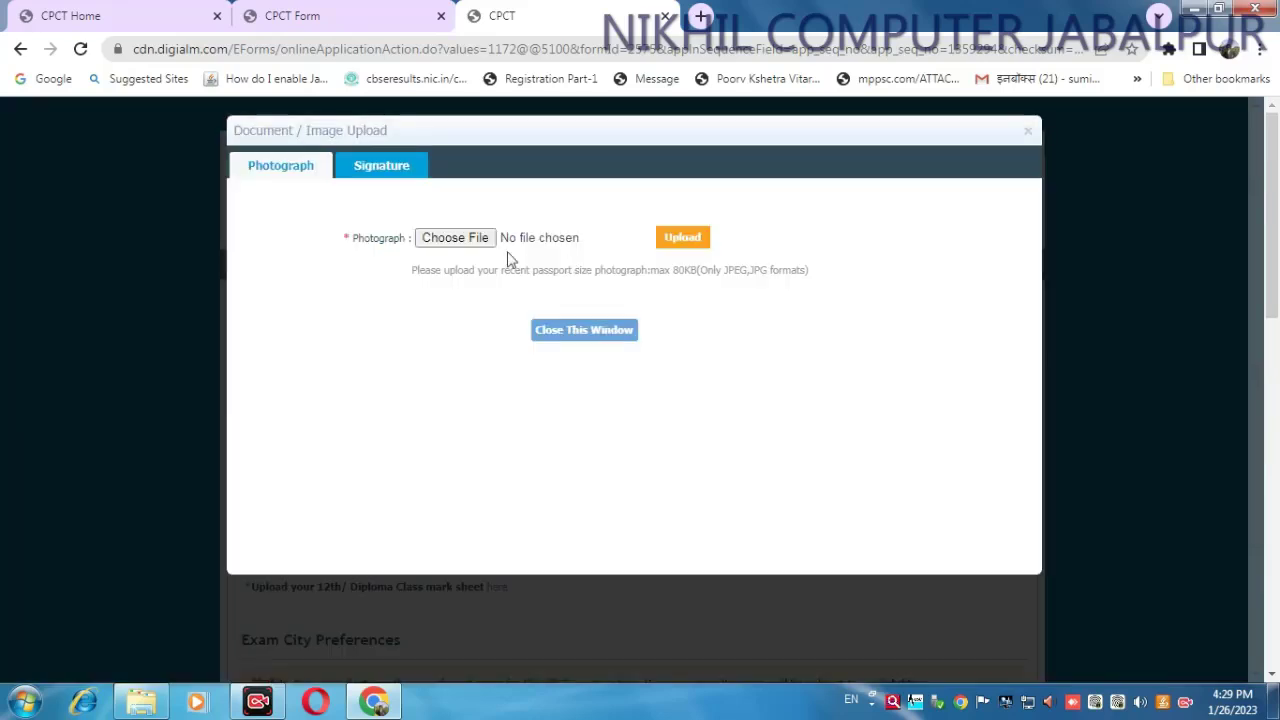
click(450, 237)
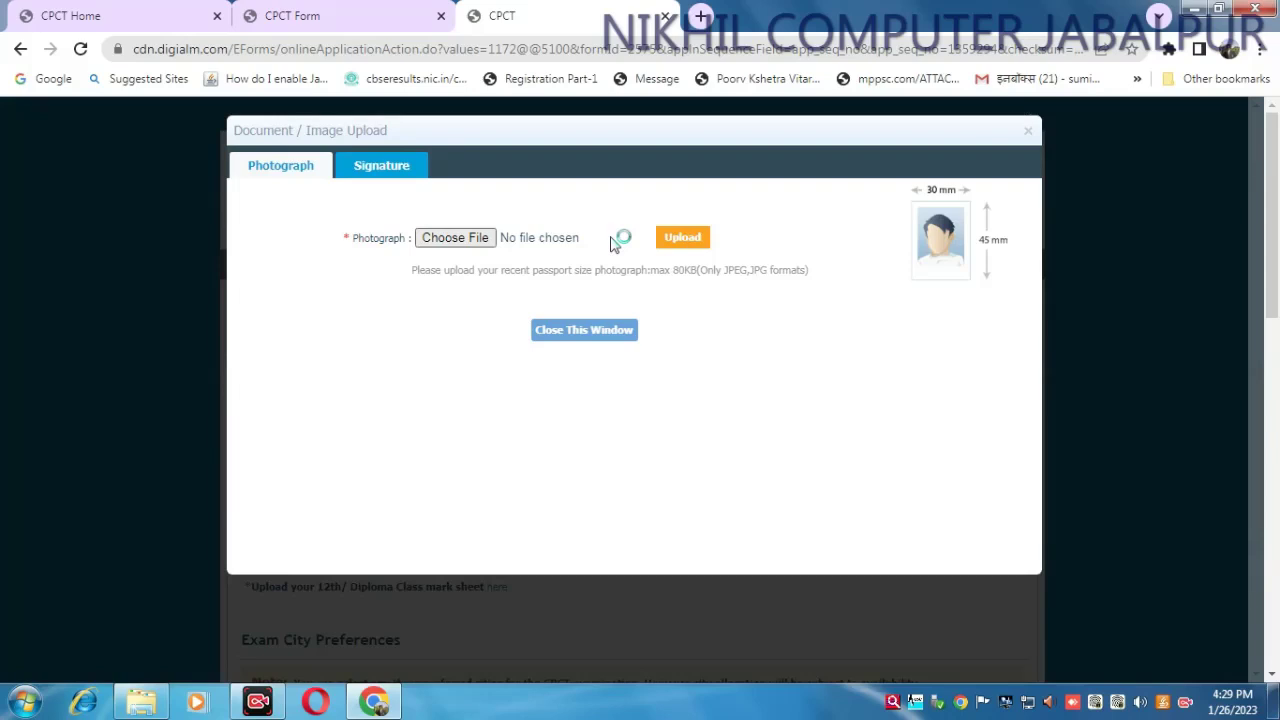
click(443, 244)
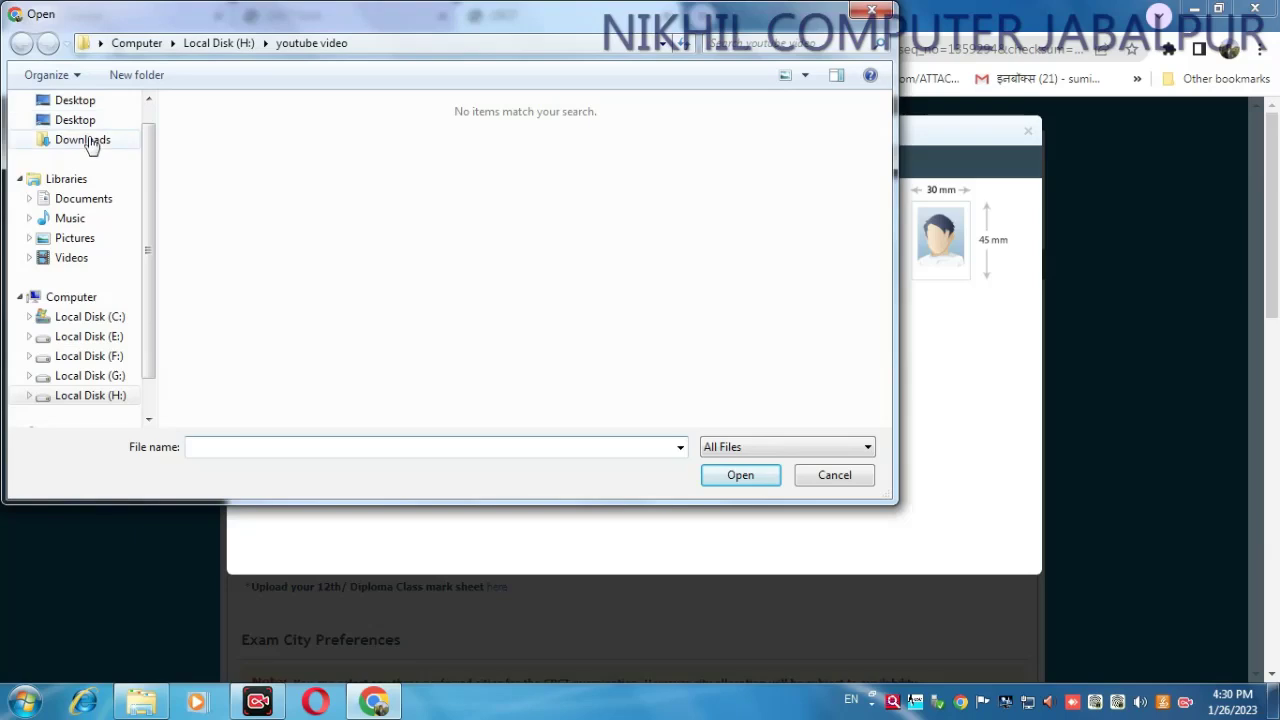
- Upload the PHOTO image from the Desktop as the photograph, then move to the signature upload
click(90, 141)
click(829, 158)
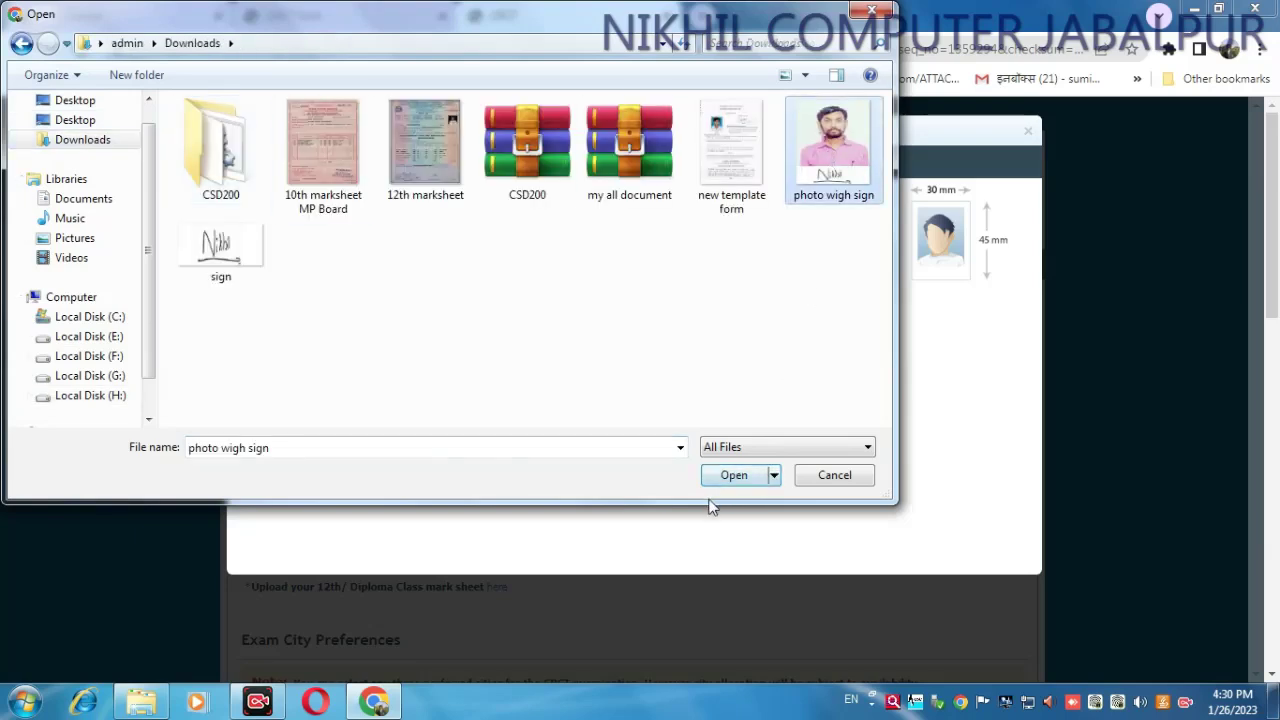
scroll(137, 351, down, 1)
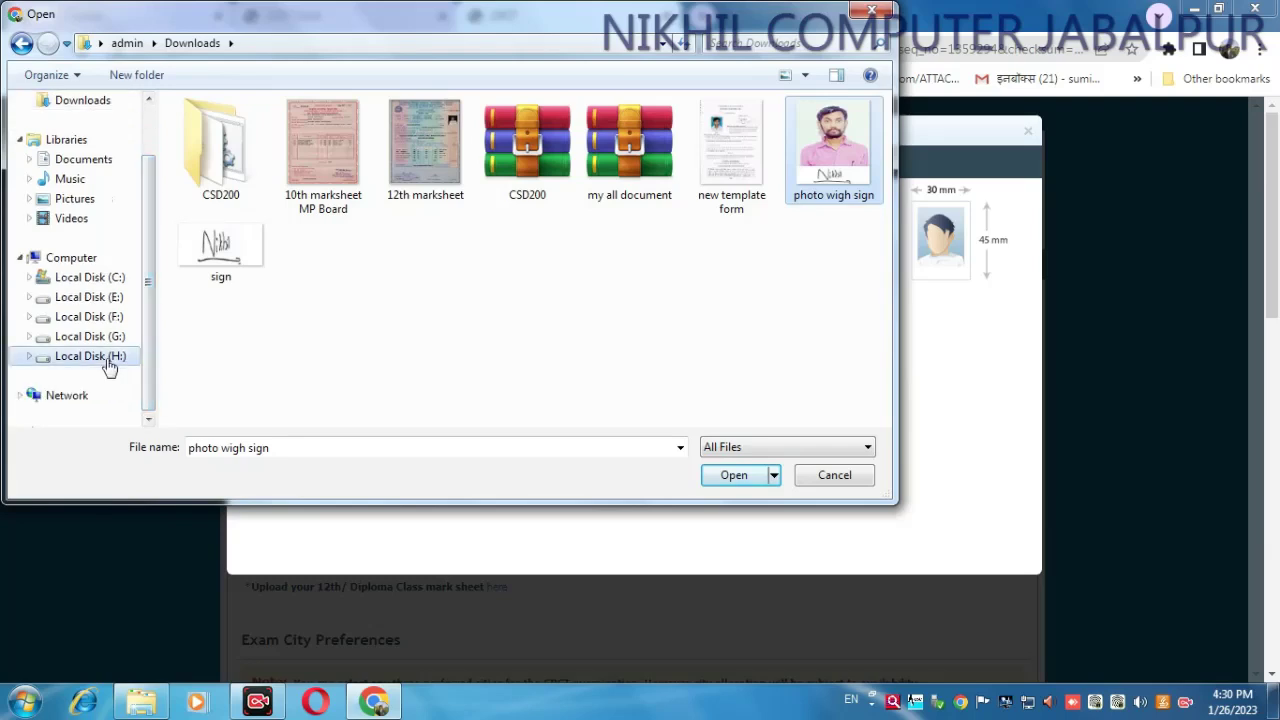
click(100, 357)
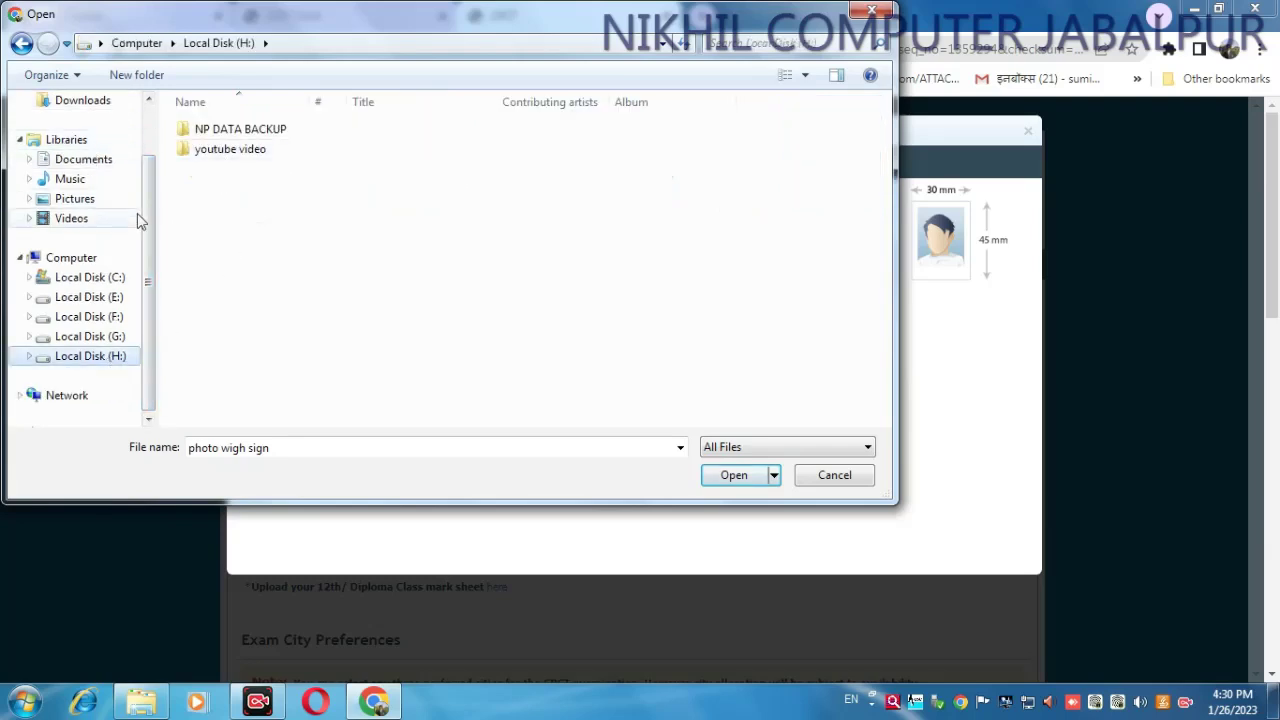
scroll(151, 140, up, 2)
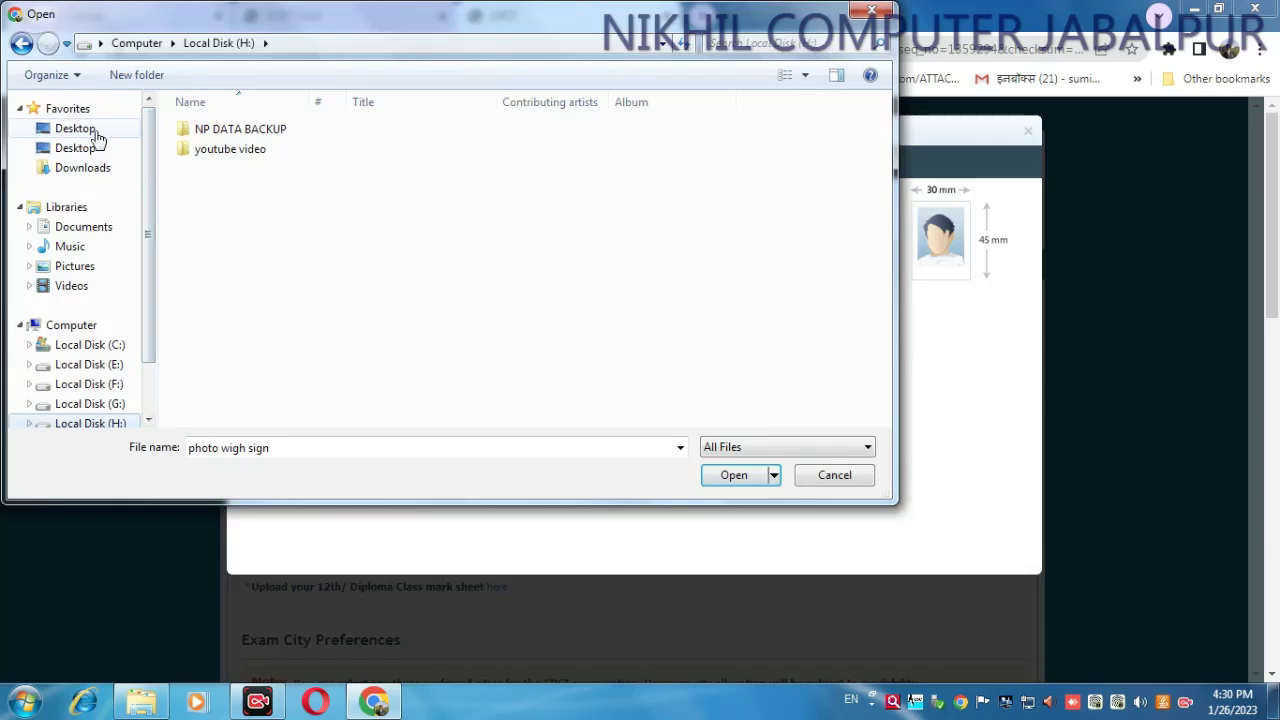
click(97, 135)
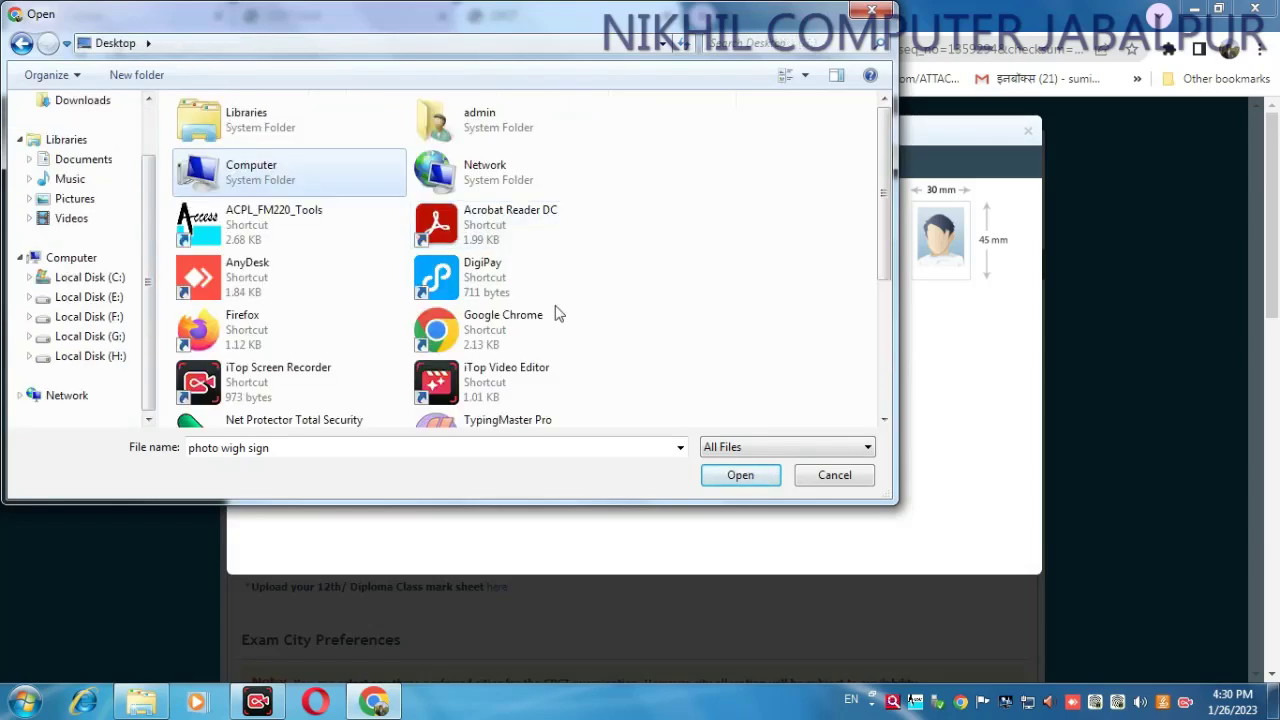
drag(877, 277, 877, 391)
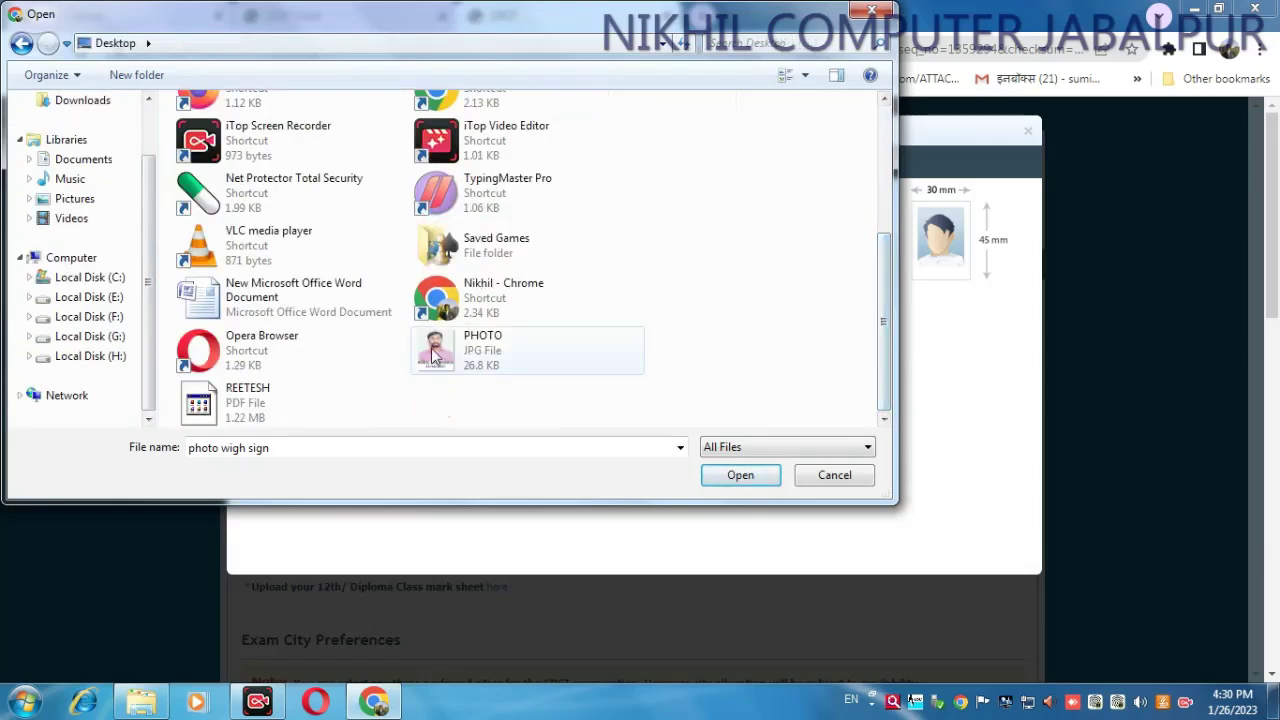
click(434, 355)
click(737, 476)
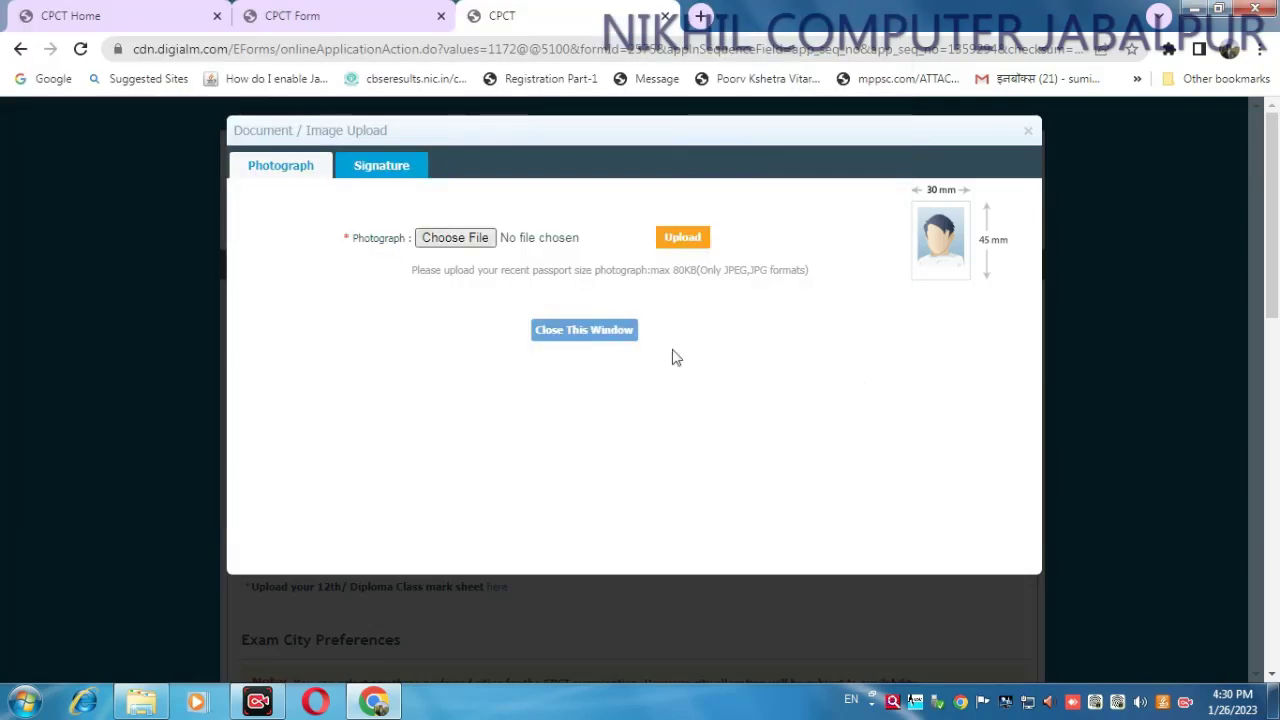
click(681, 239)
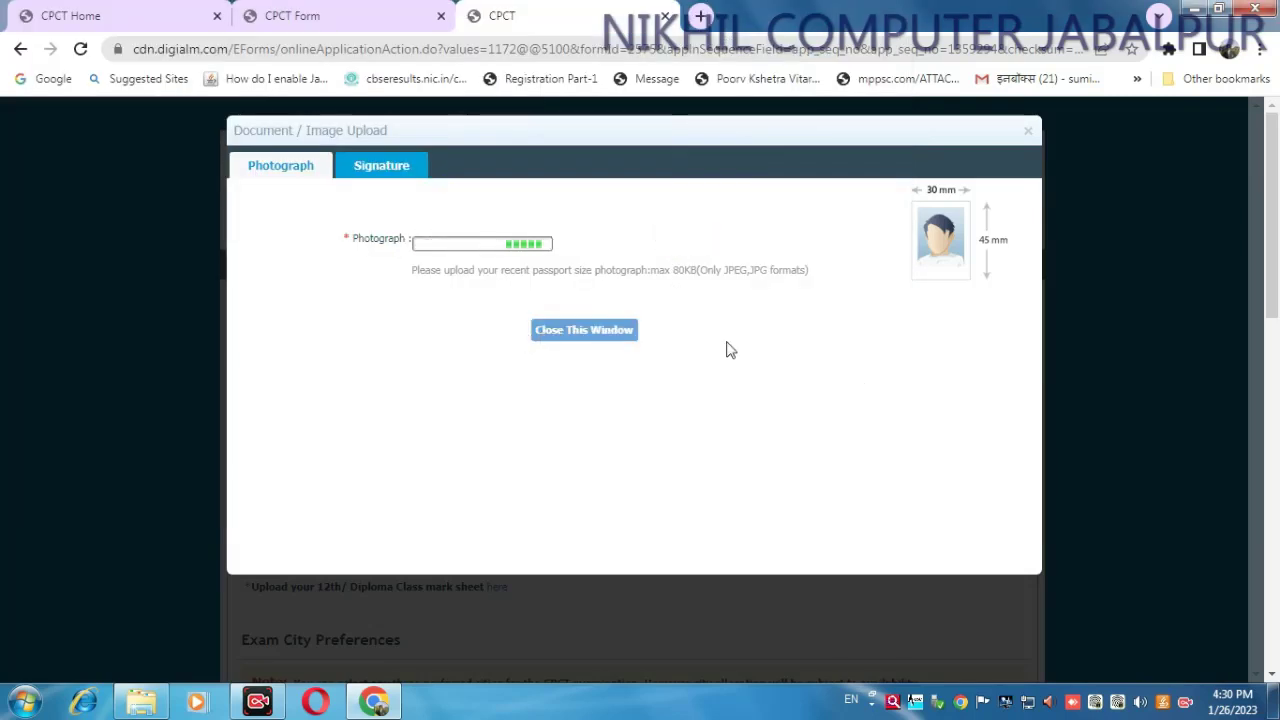
click(381, 167)
click(577, 241)
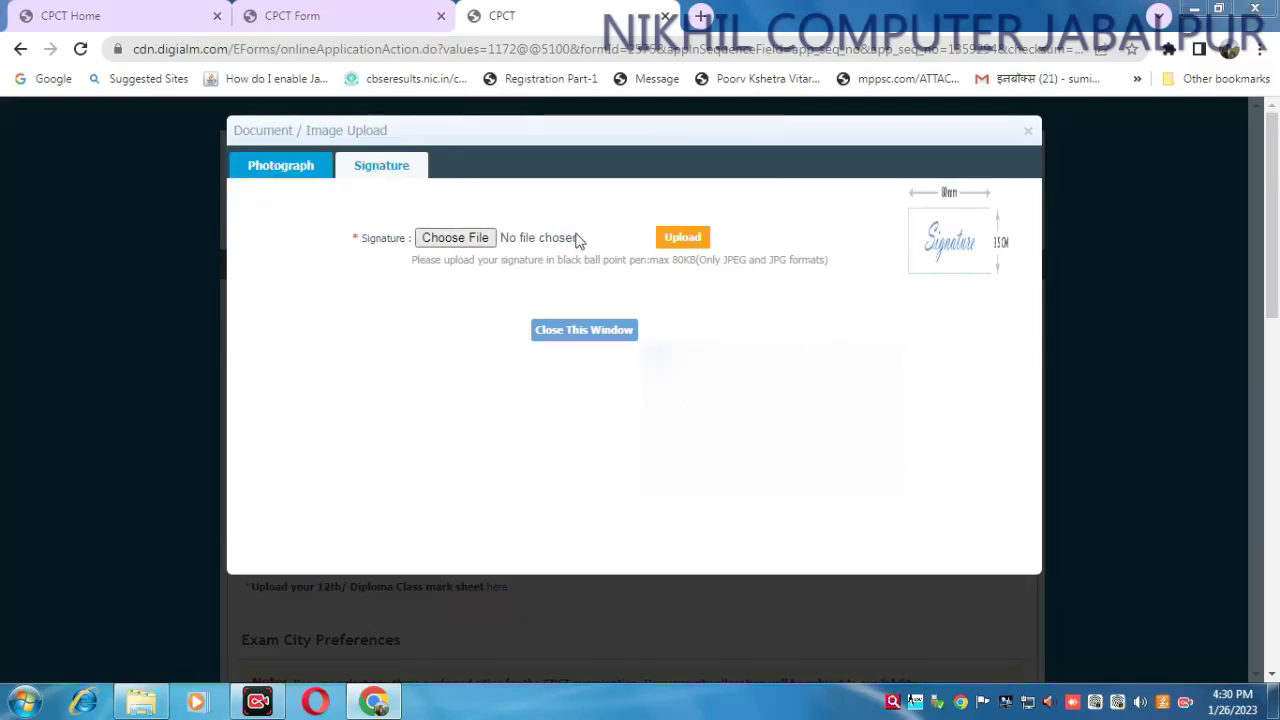
- Upload the sign image from Downloads as the signature and close the upload window
click(83, 167)
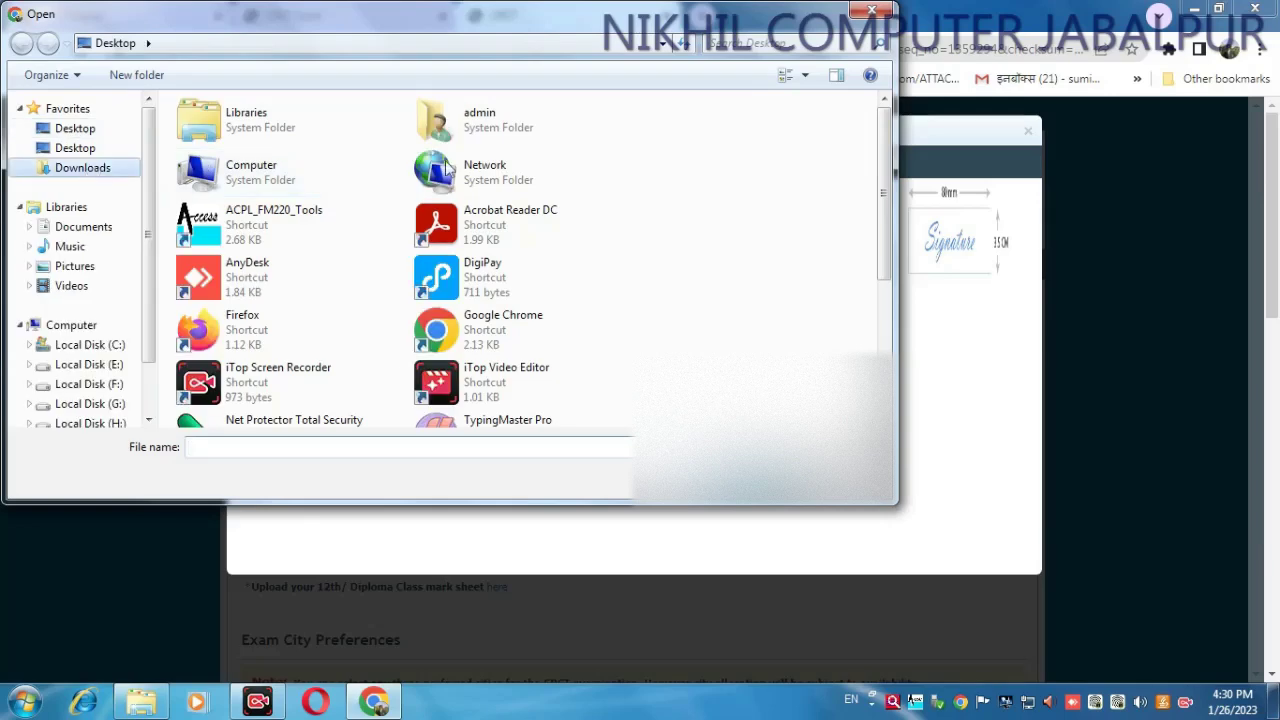
click(221, 250)
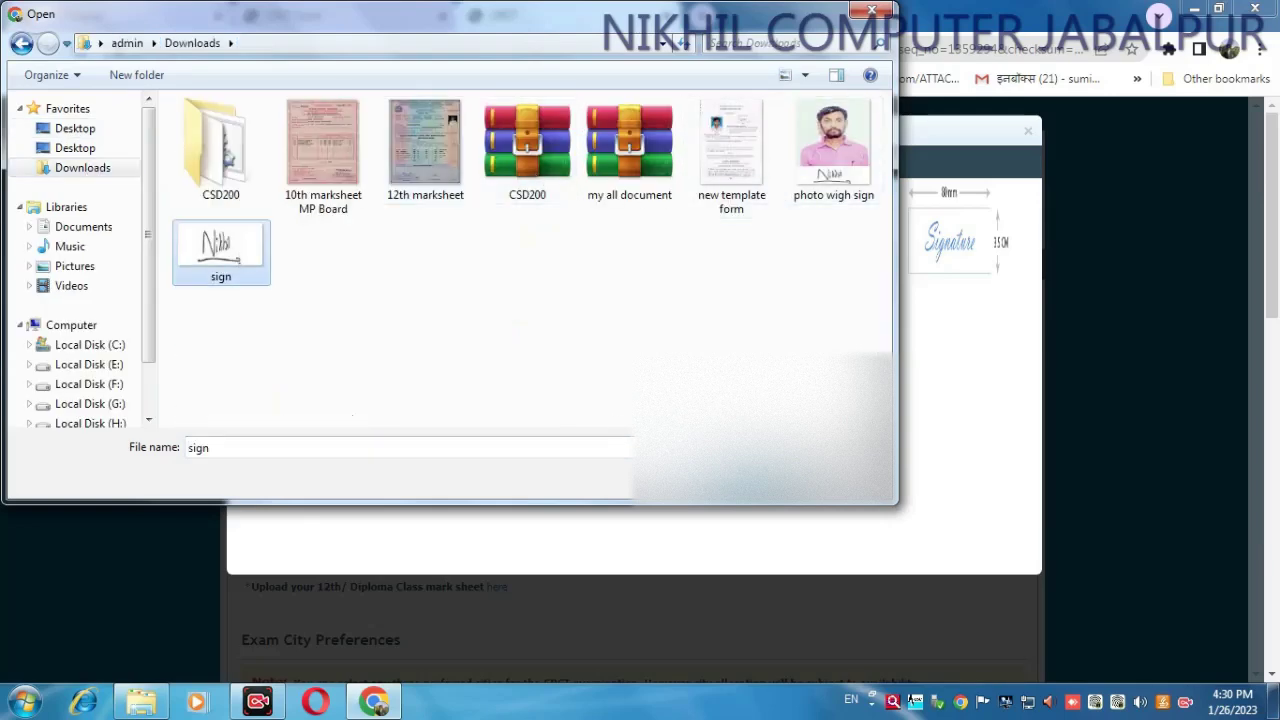
key(Return)
click(686, 249)
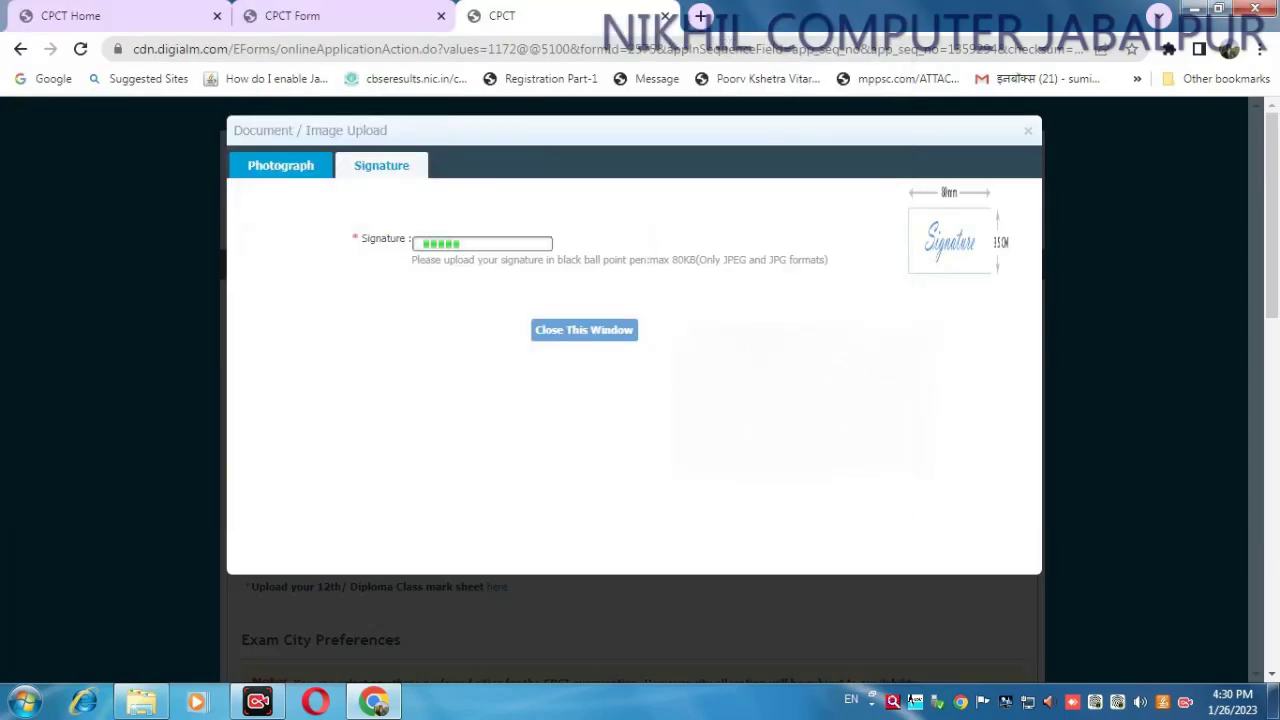
click(576, 336)
- Upload '10th marksheet MP Board' as the 10th certificate and return to the form
scroll(447, 378, down, 2)
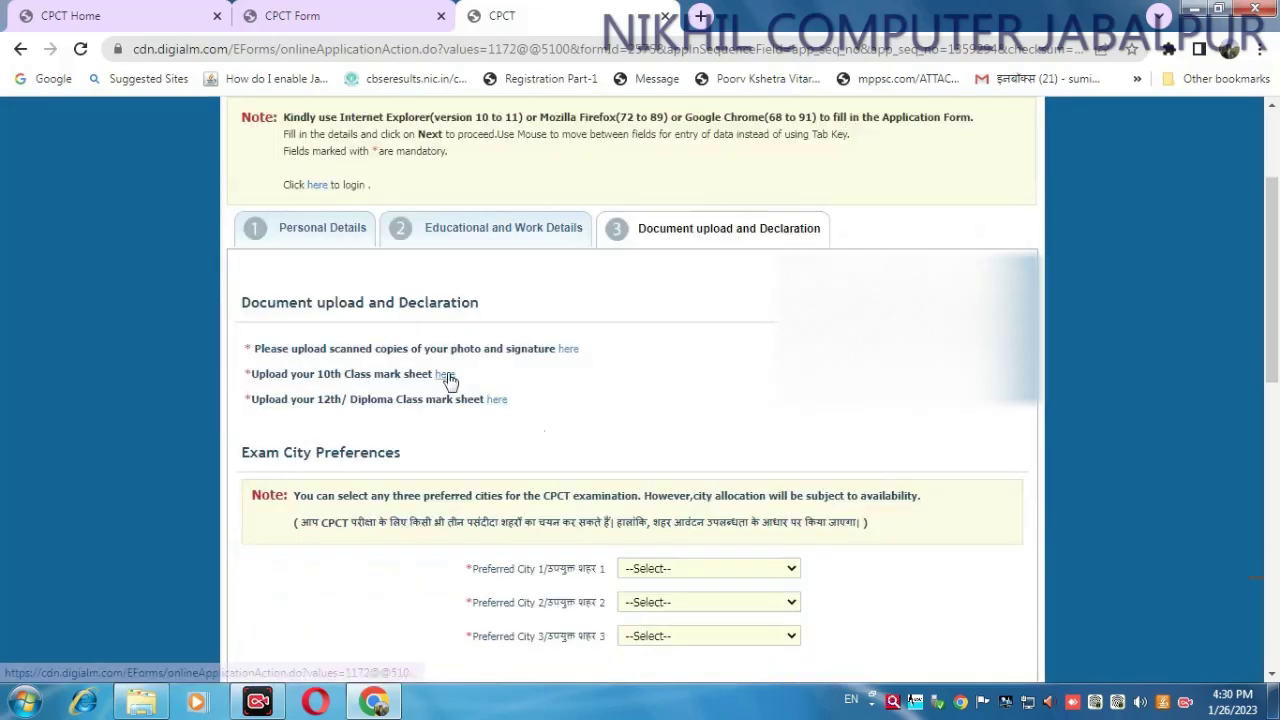
click(445, 375)
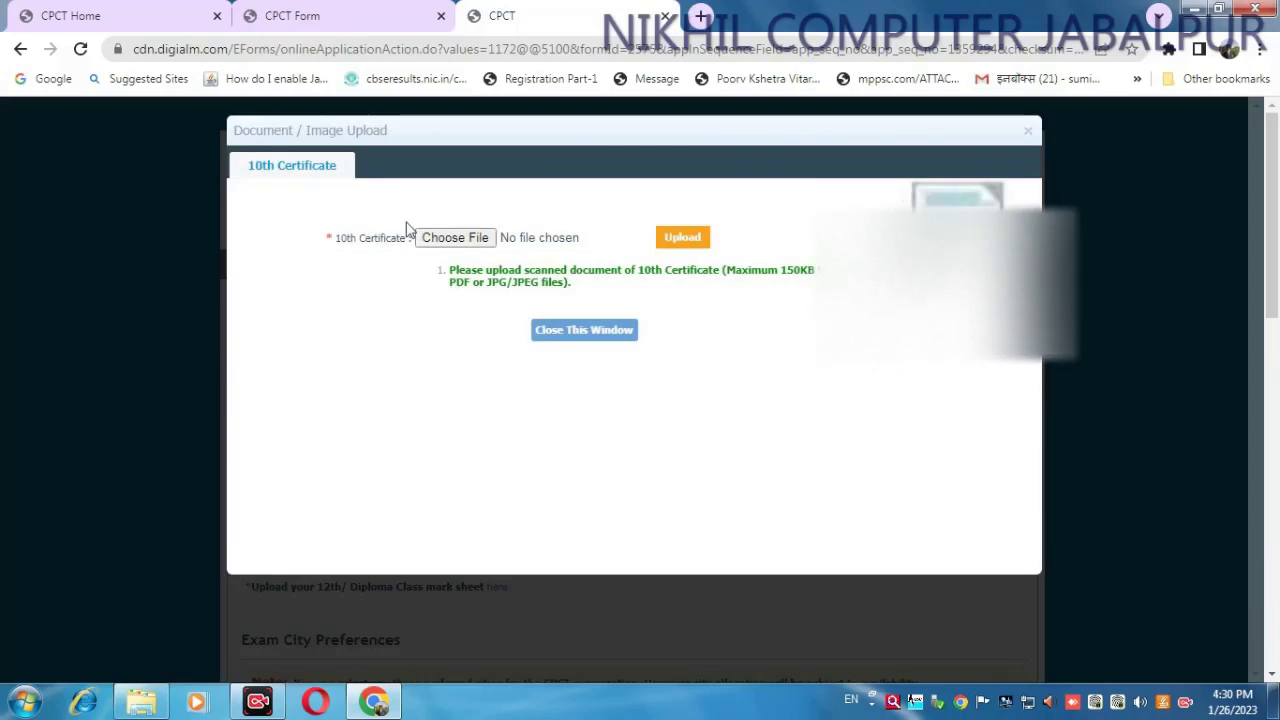
click(463, 239)
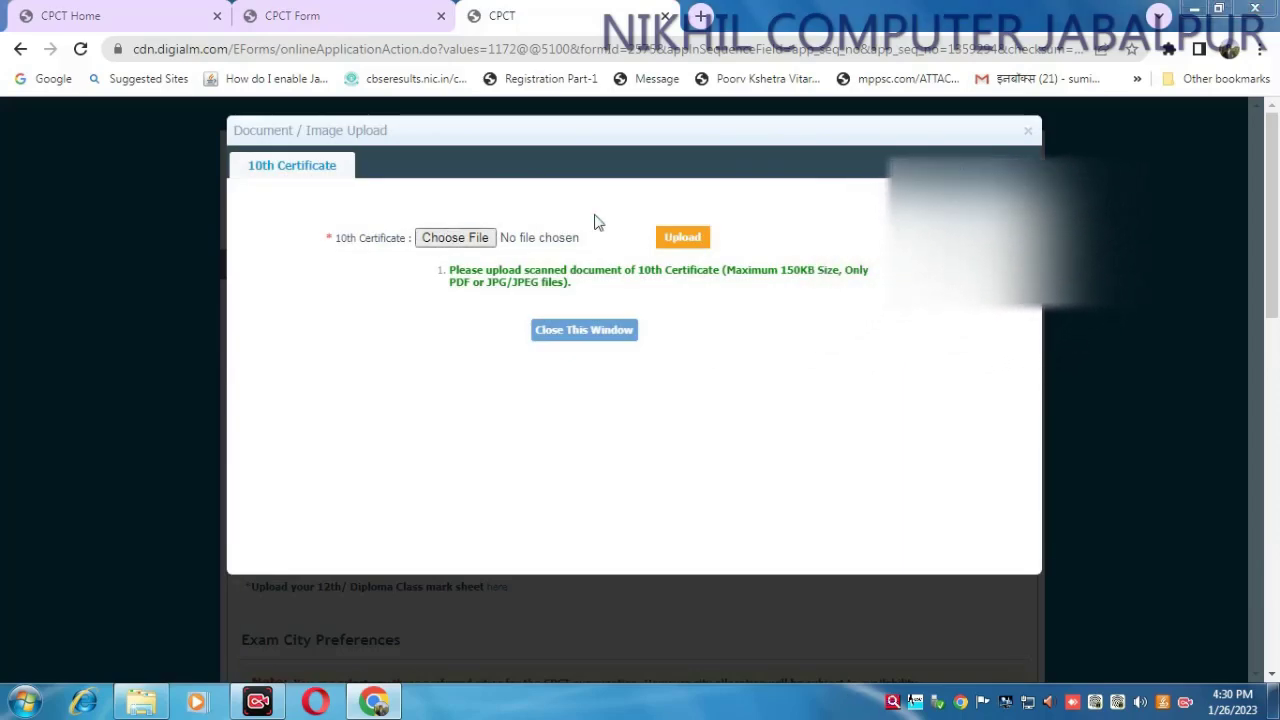
click(330, 156)
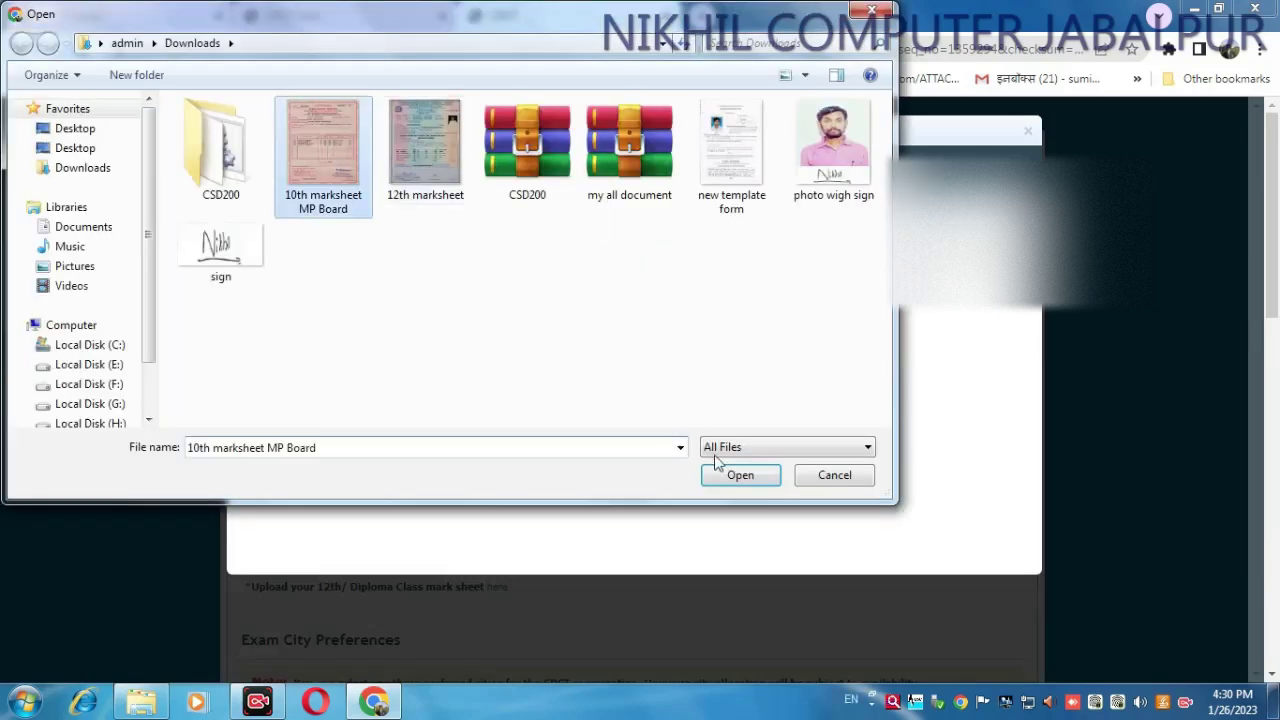
click(738, 476)
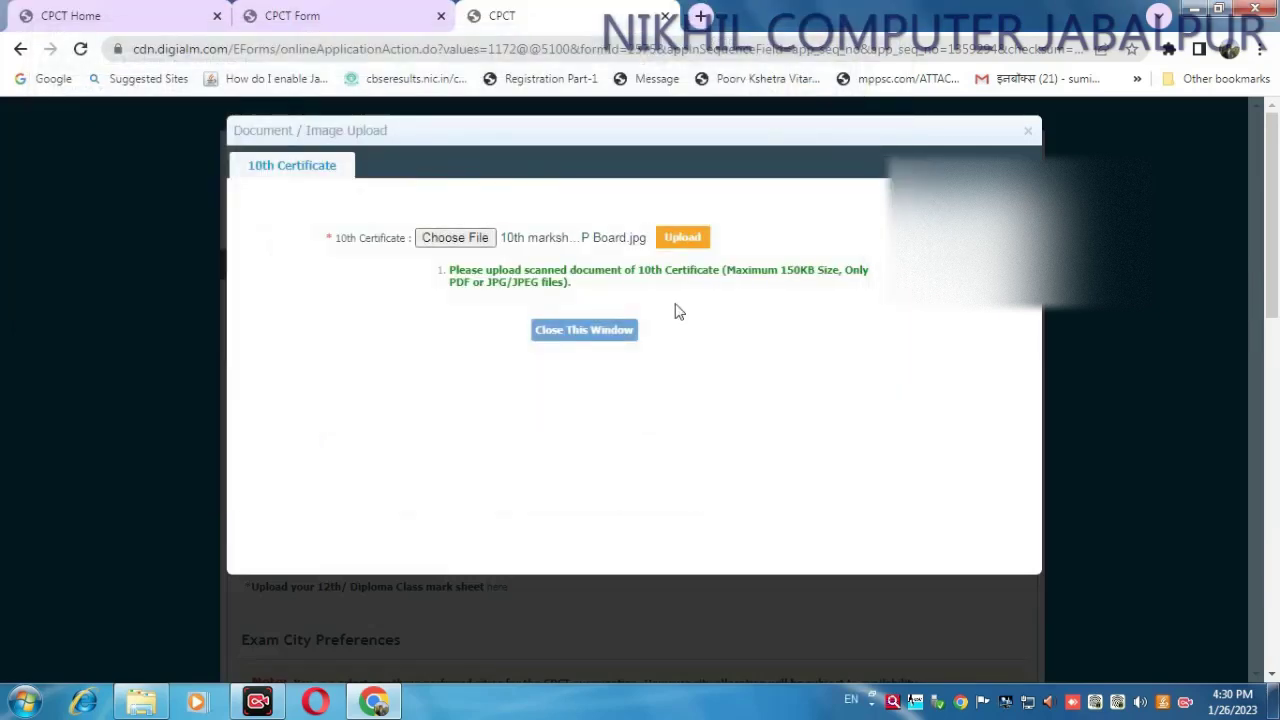
drag(726, 270, 862, 285)
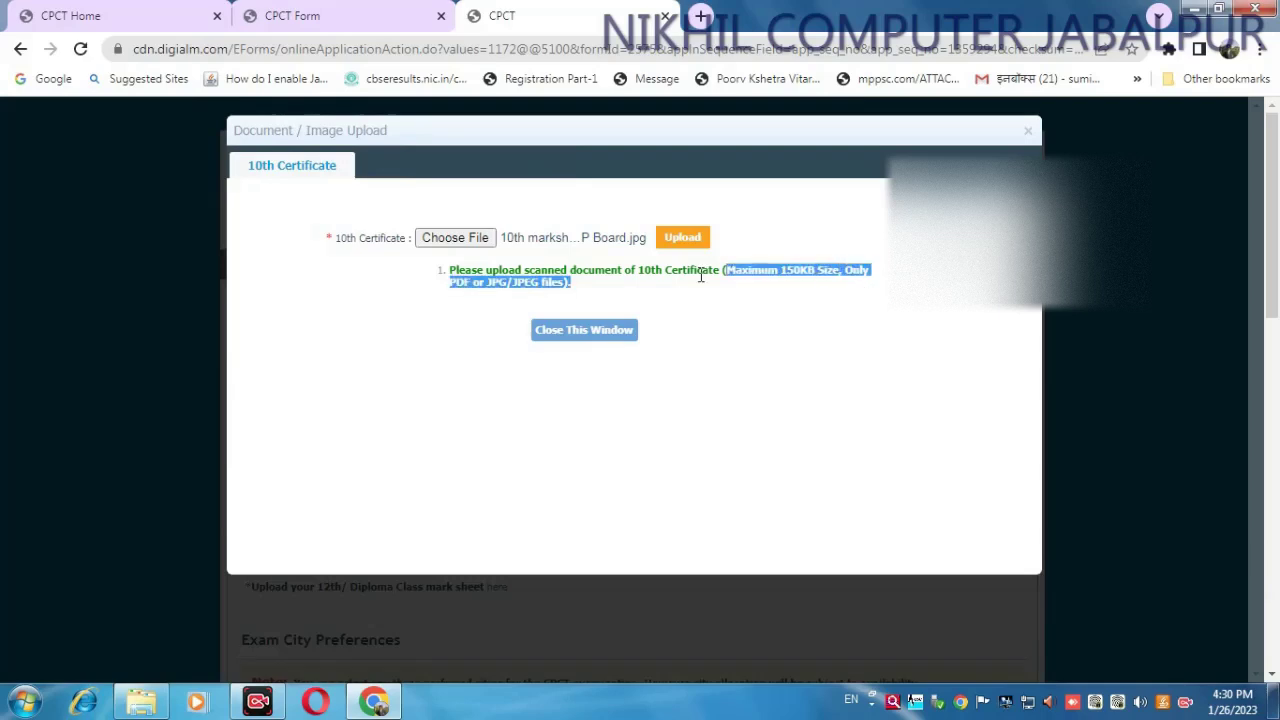
click(684, 242)
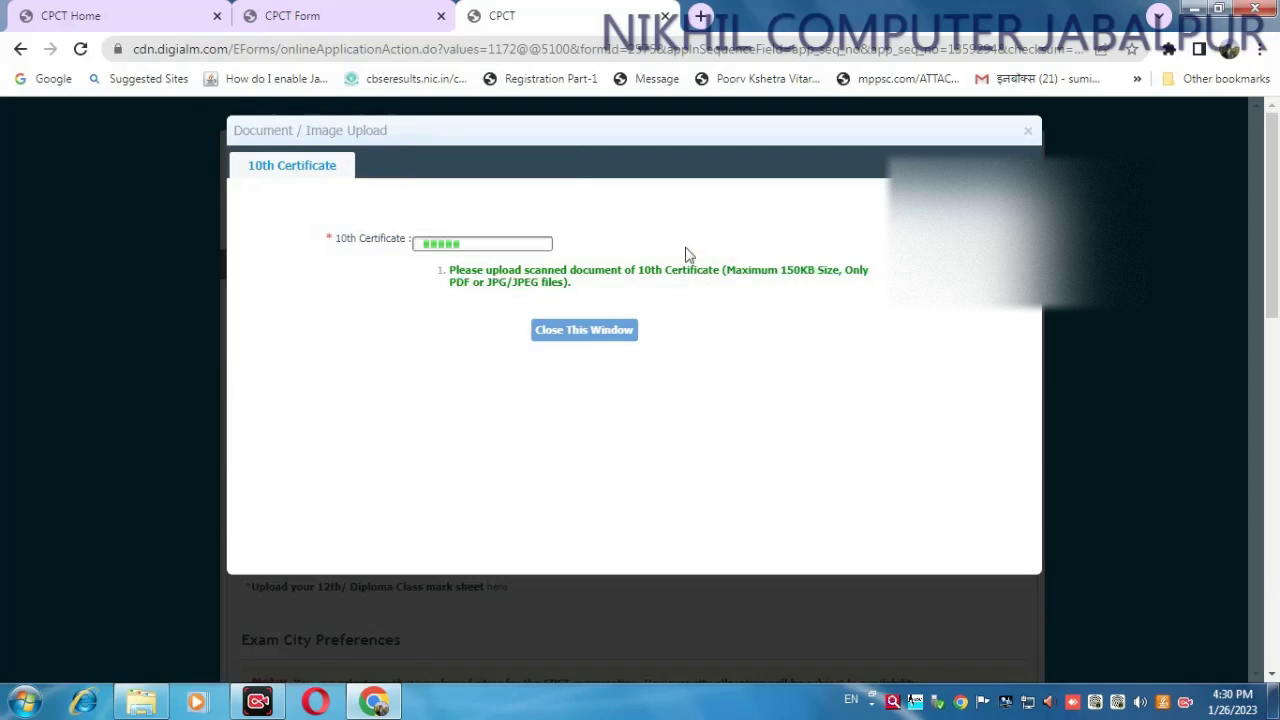
click(581, 334)
scroll(640, 397, down, 2)
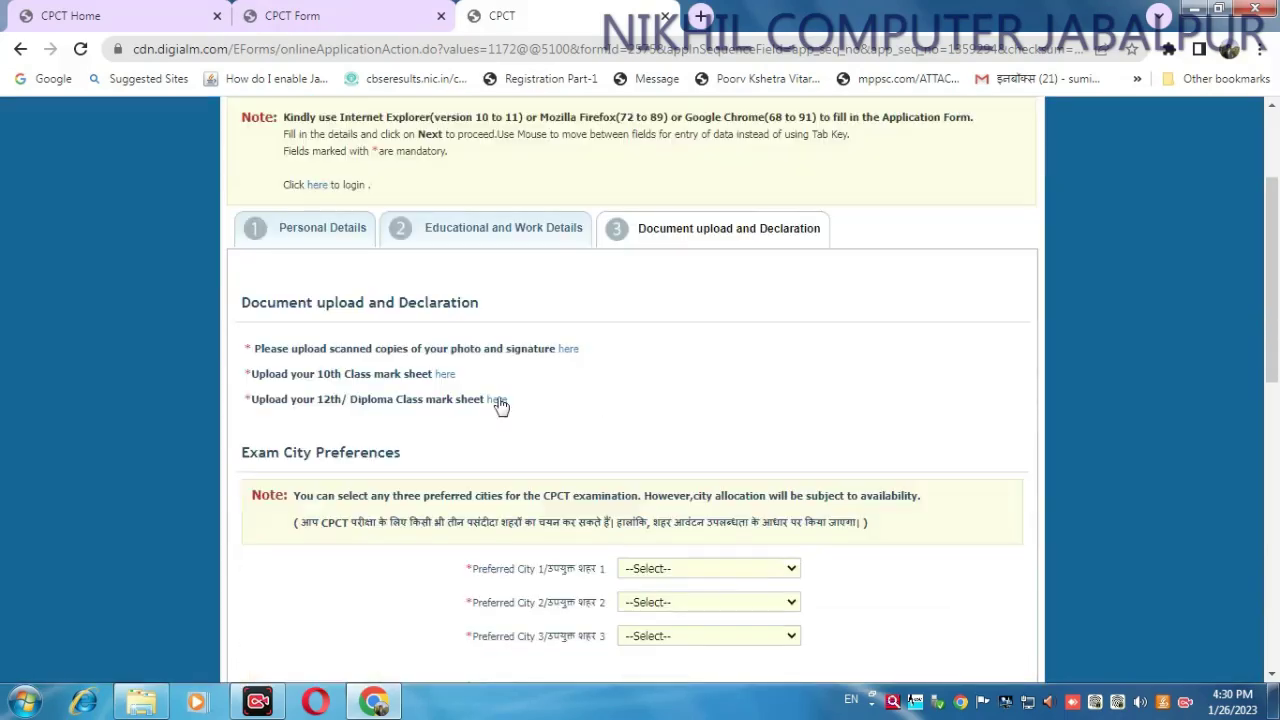
click(497, 401)
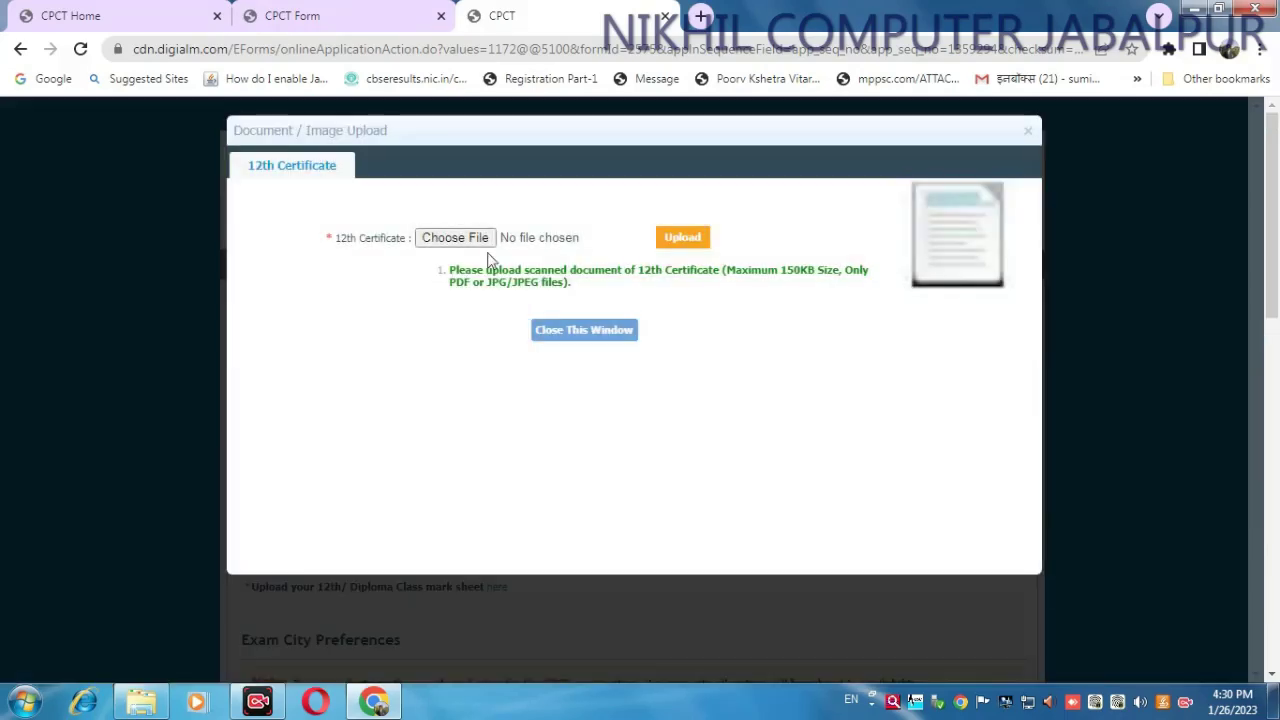
- Upload the '12th marksheet' file as the 12th certificate and close the upload window
click(484, 238)
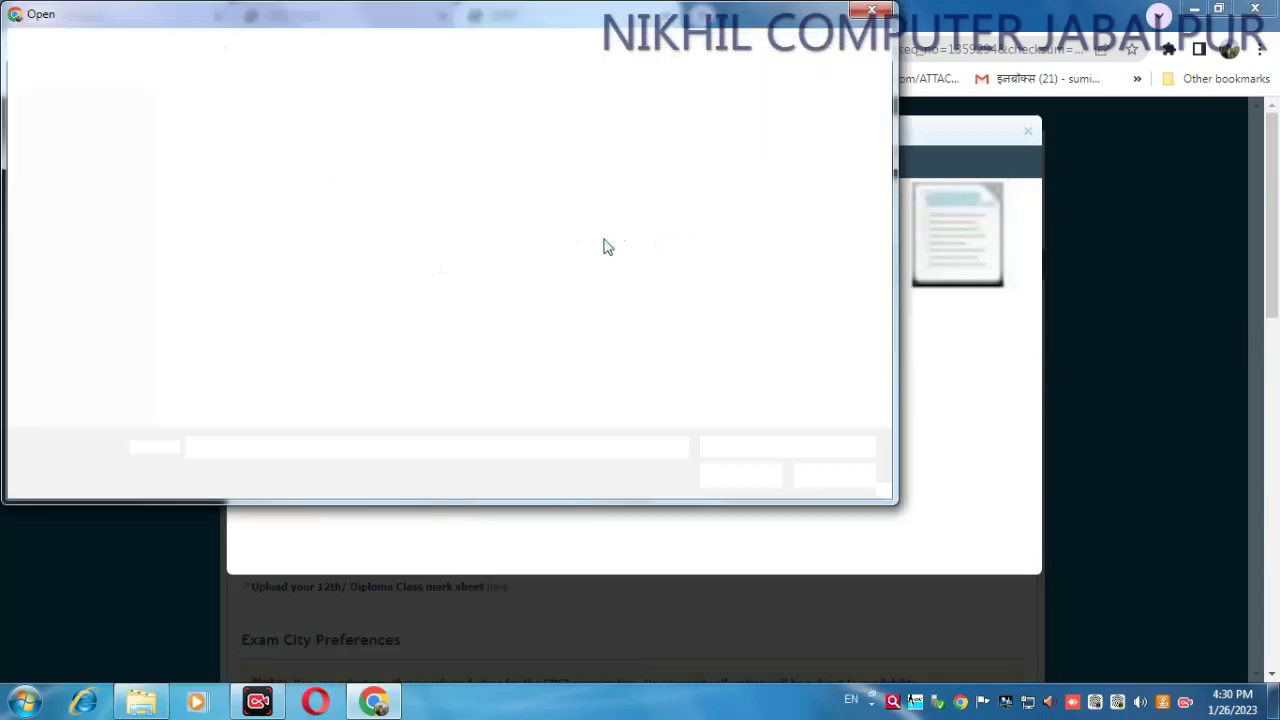
click(405, 158)
click(731, 475)
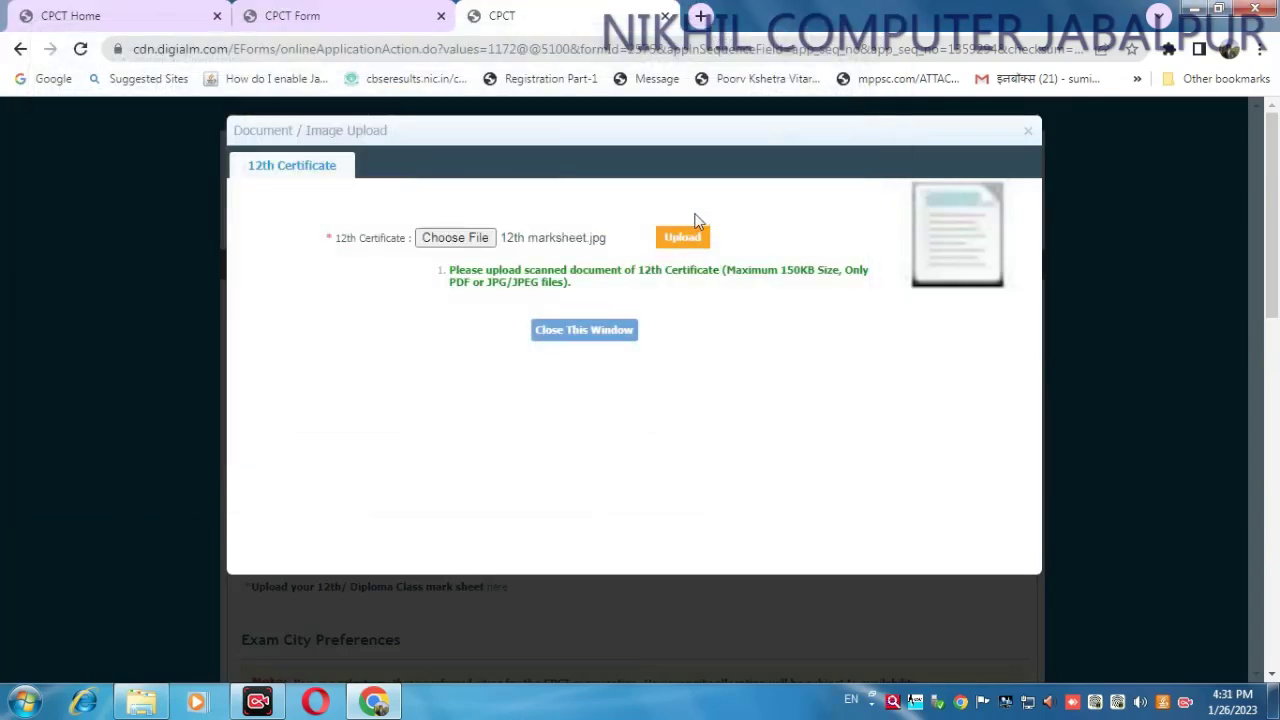
click(679, 240)
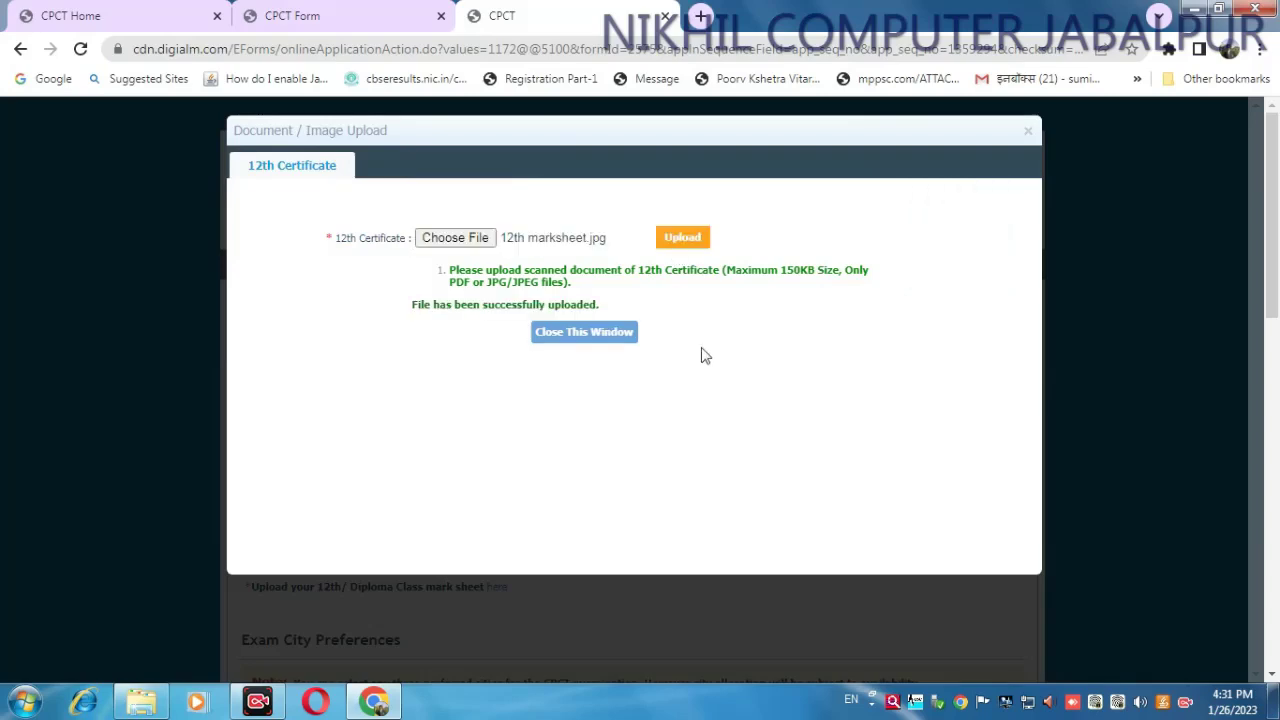
click(583, 333)
scroll(751, 369, down, 3)
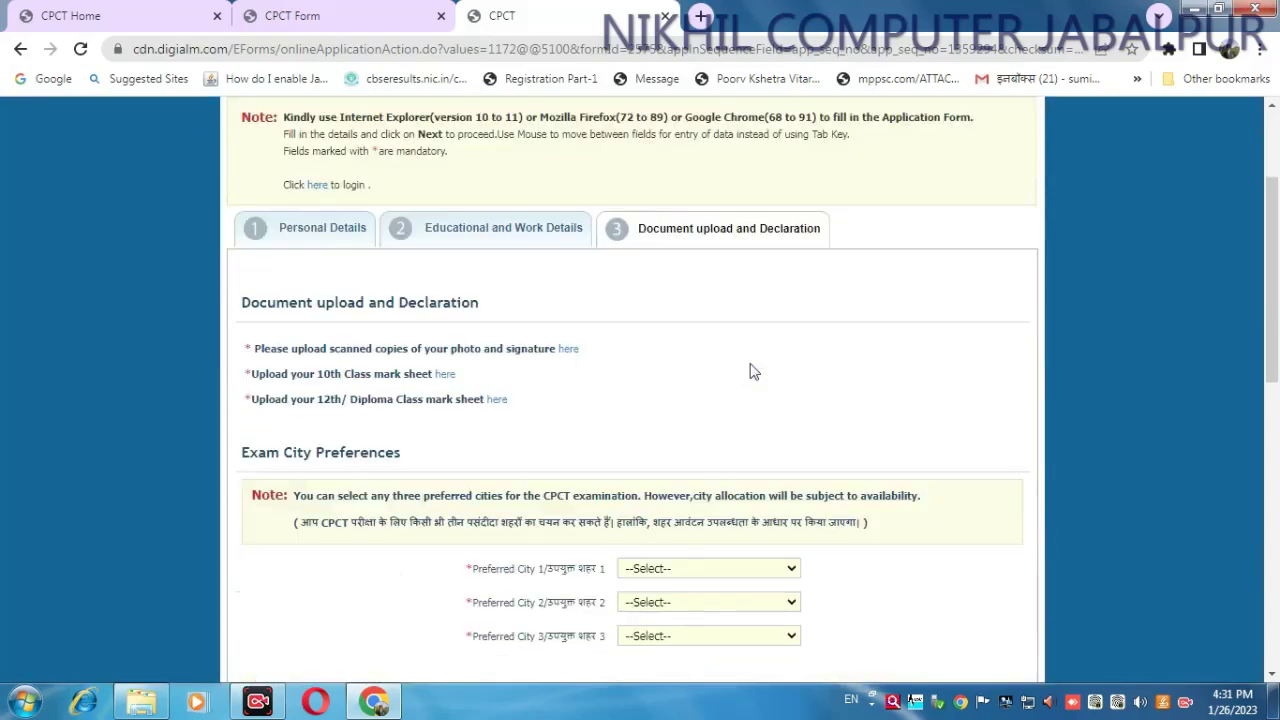
- Choose exam cities Jabalpur, Gwalior and Indore, and the 25th and 26th Feb 2023 exam date
click(695, 476)
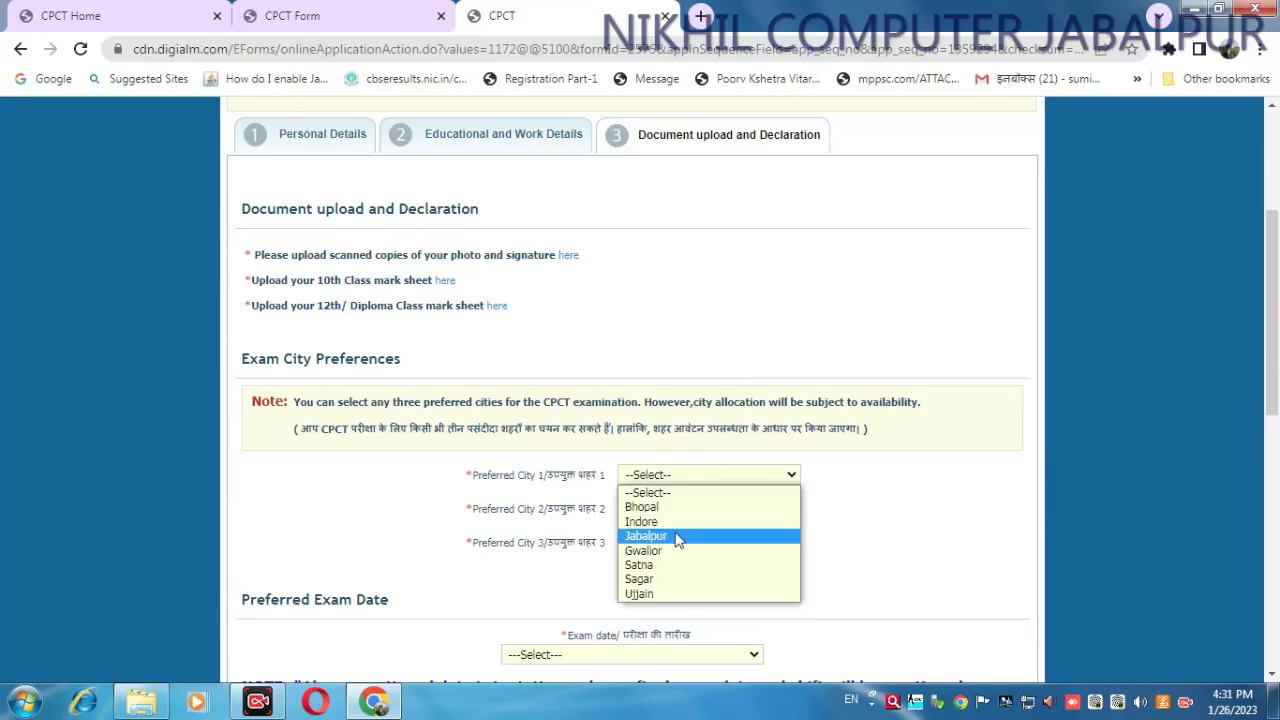
click(686, 535)
click(680, 510)
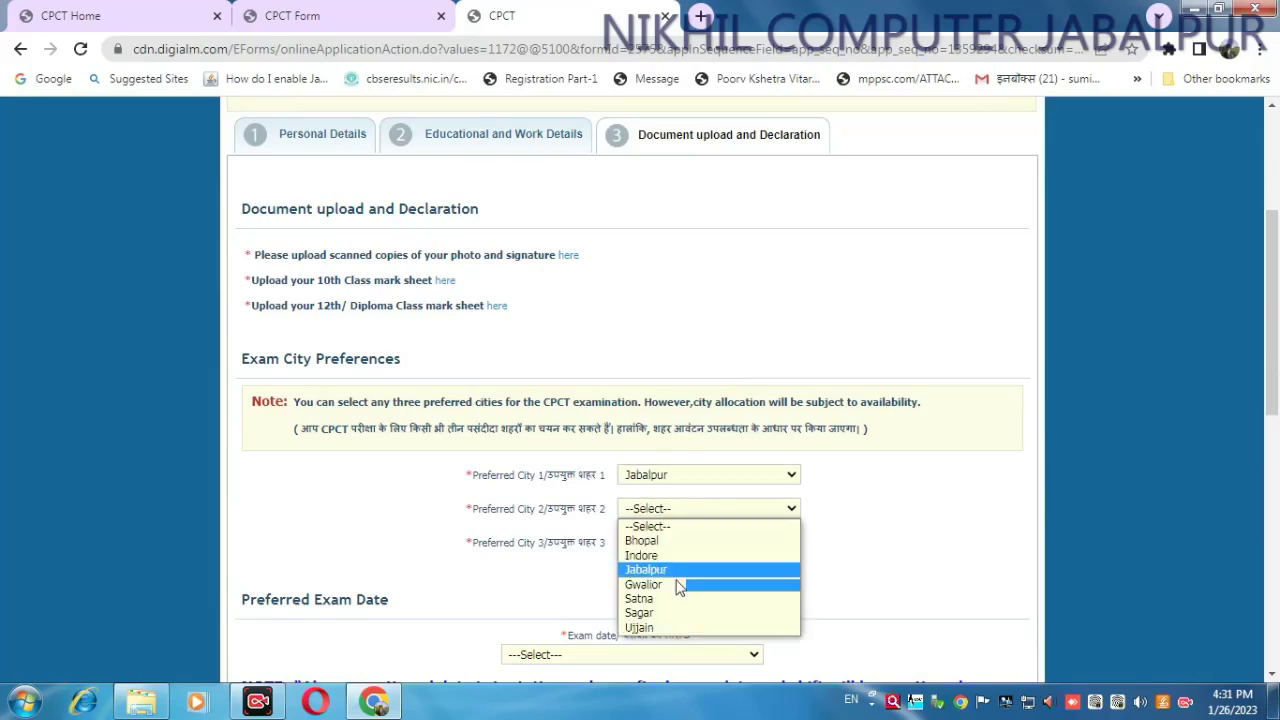
click(674, 584)
click(674, 548)
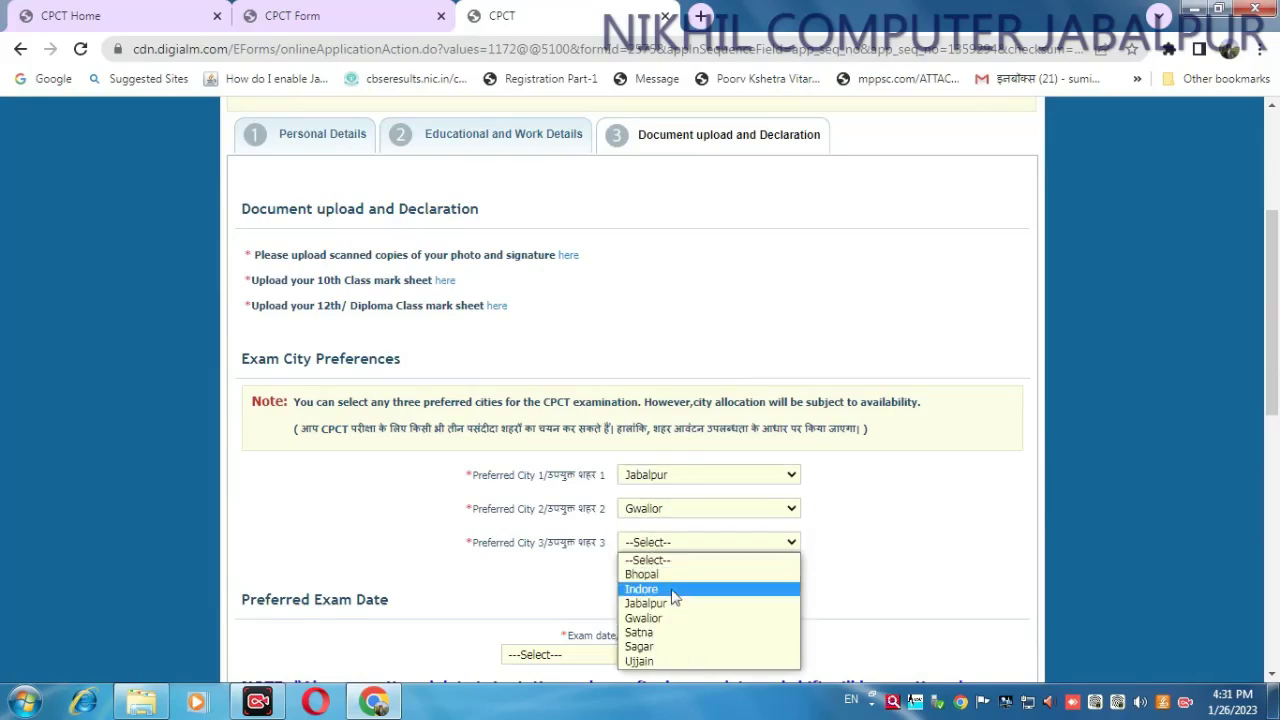
click(674, 589)
scroll(783, 537, down, 1)
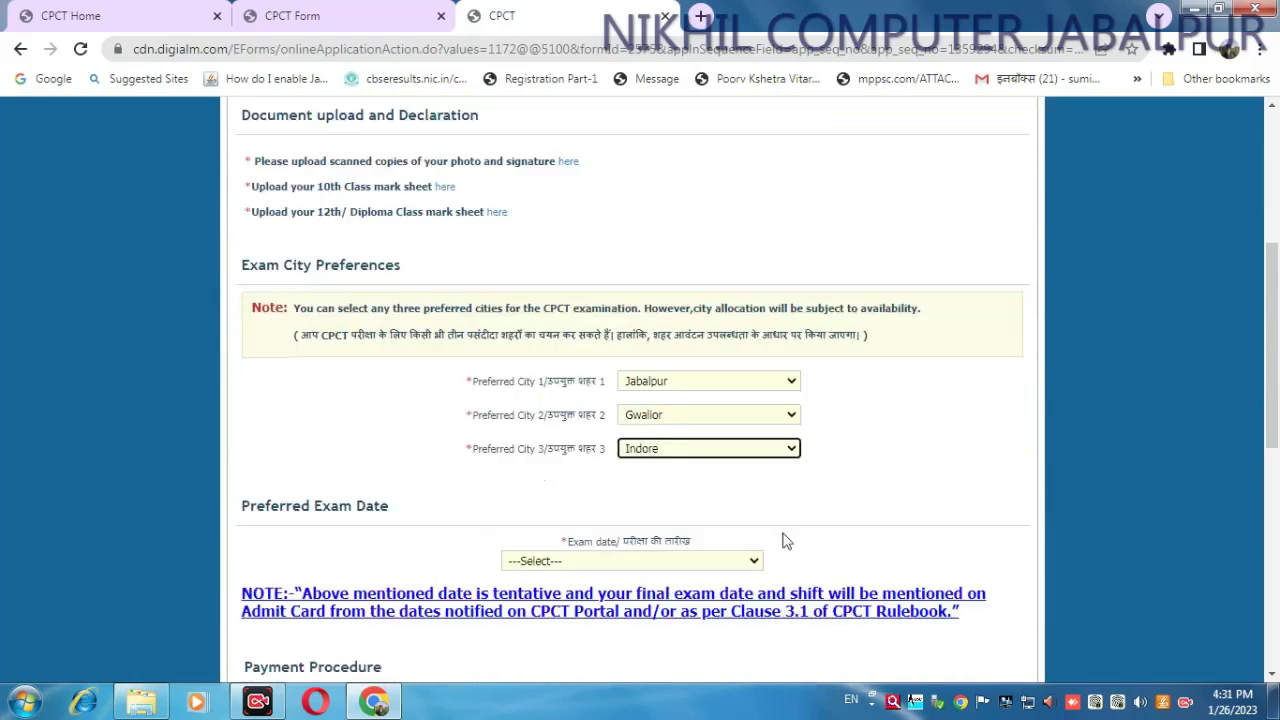
click(658, 562)
click(650, 592)
scroll(866, 493, down, 6)
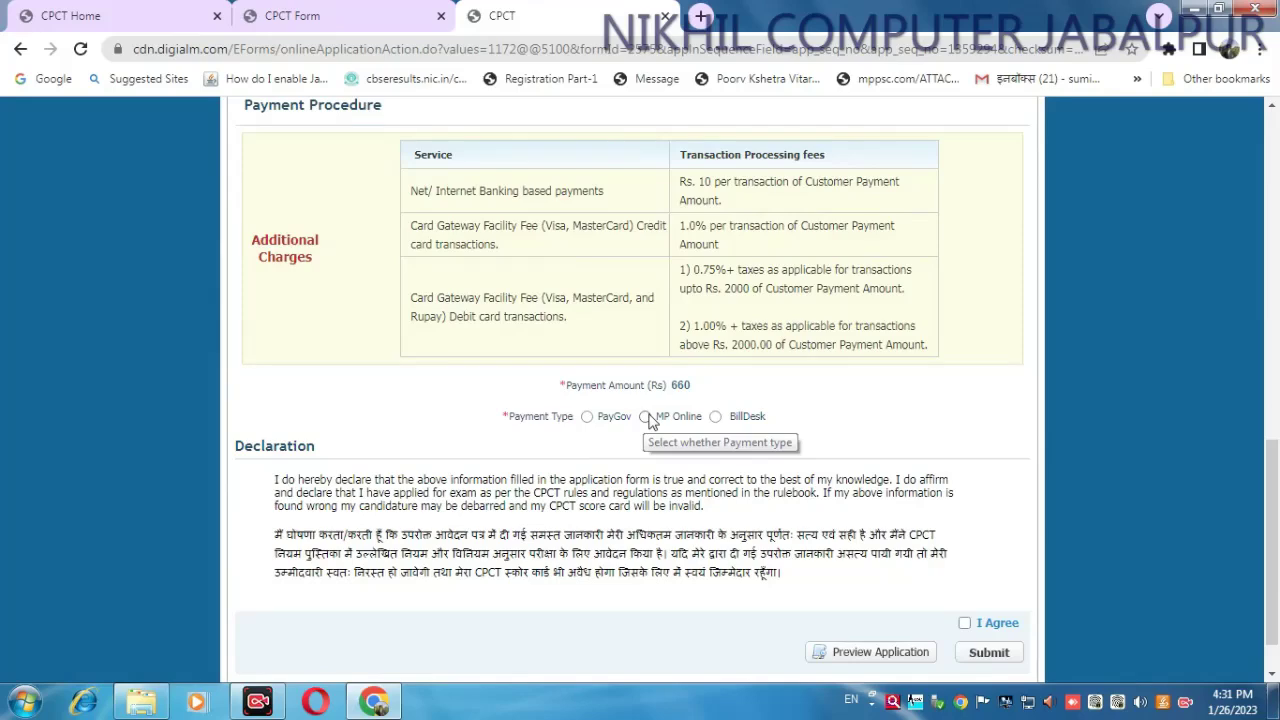
- Pick MP Online payment, agree to the declaration and submit, which returns Access Denied EFerr002
click(645, 416)
scroll(902, 522, down, 1)
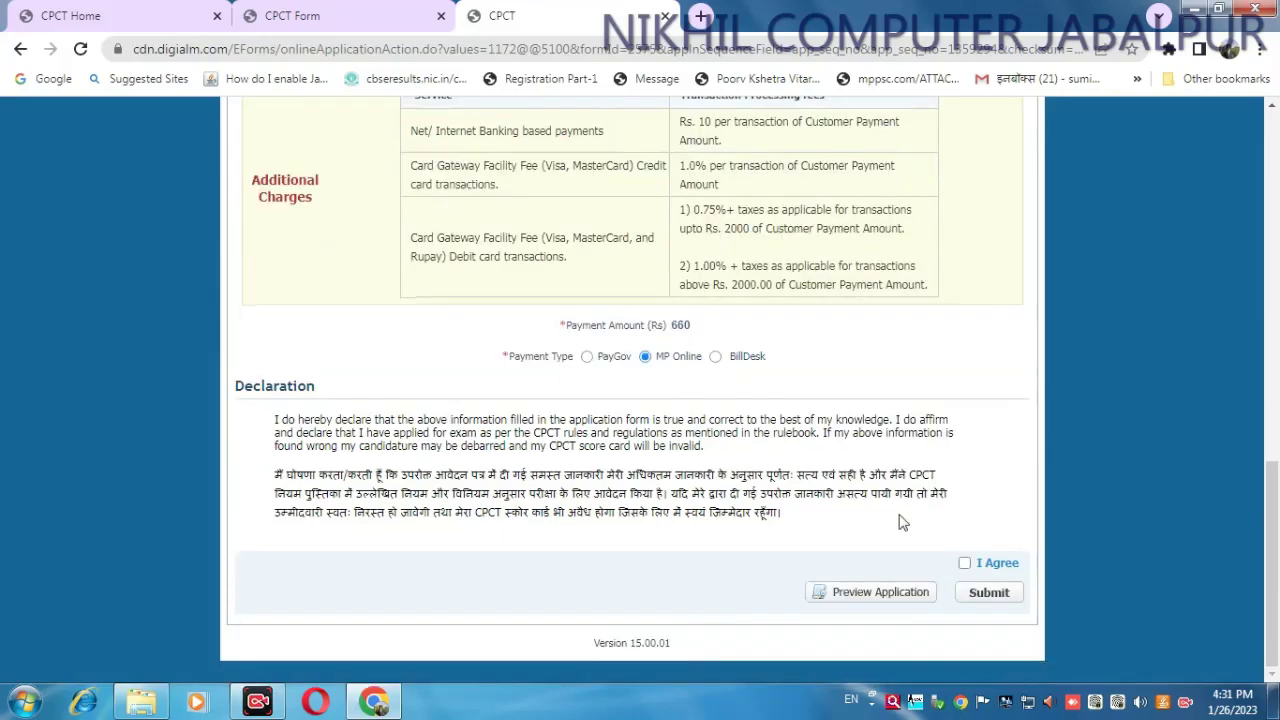
click(964, 563)
click(980, 593)
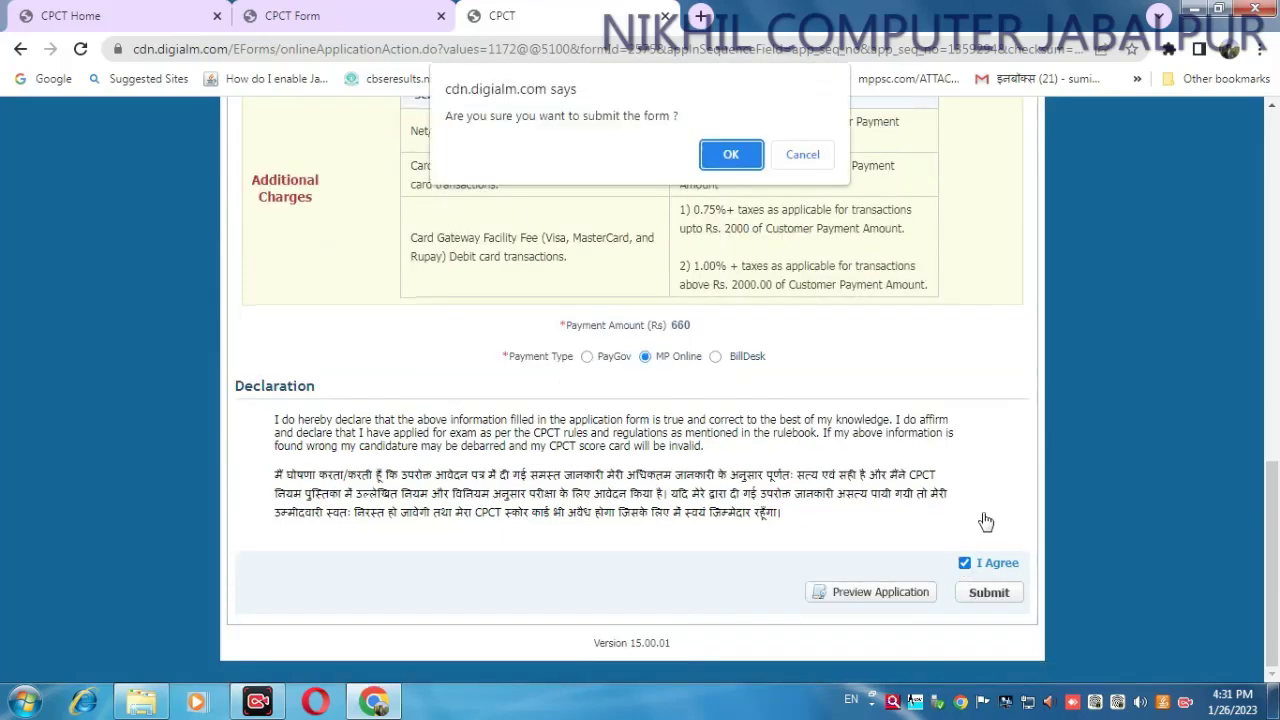
click(737, 152)
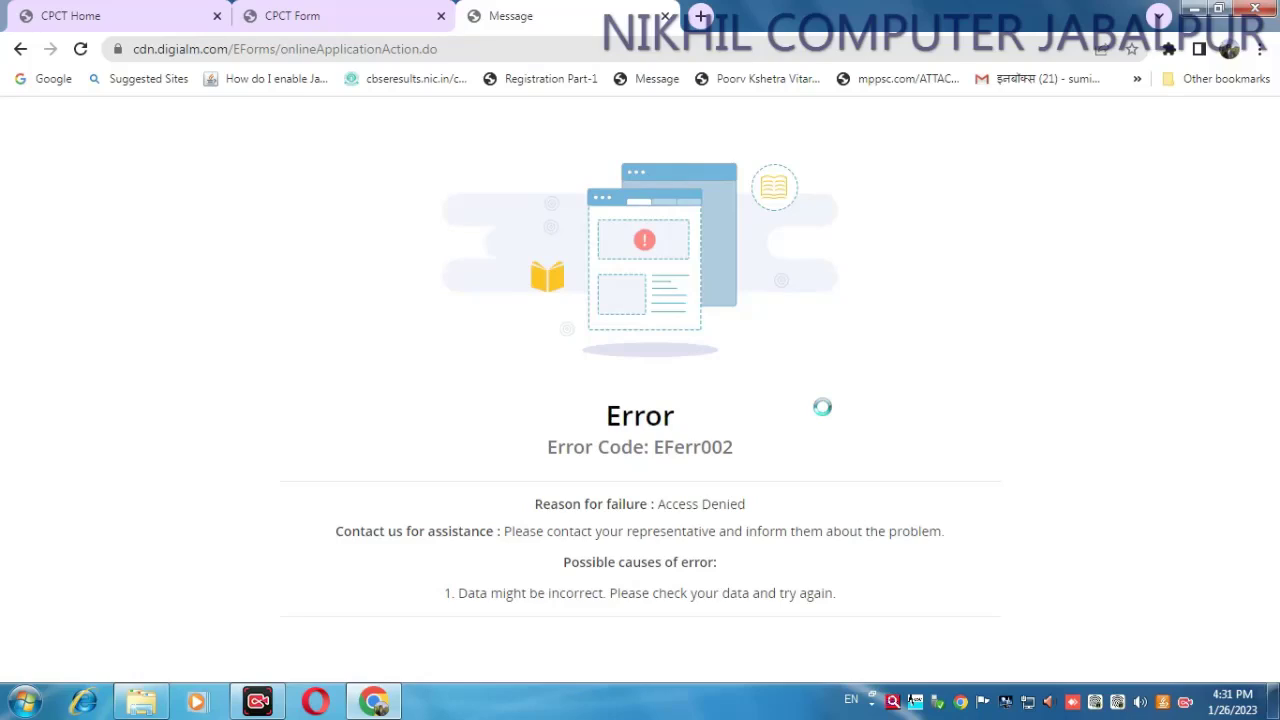
- Reload the error page twice, confirming the form data resend each time
click(80, 48)
click(703, 198)
click(82, 48)
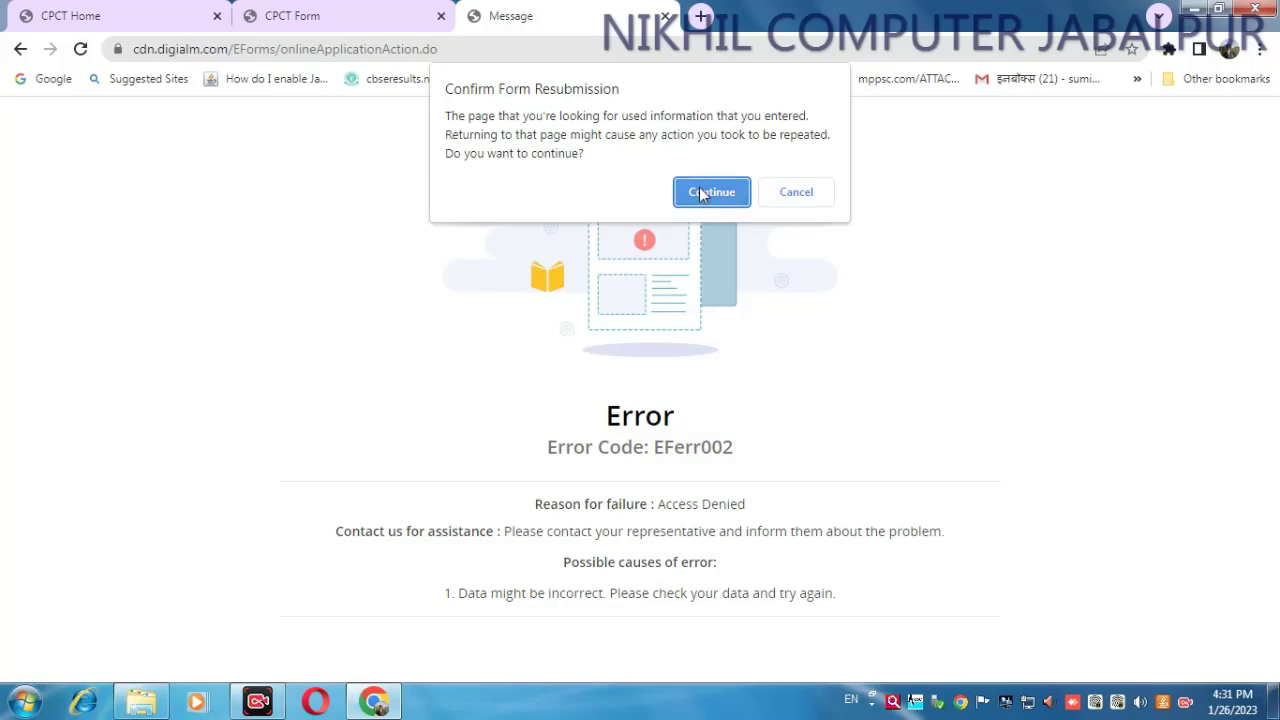
click(701, 192)
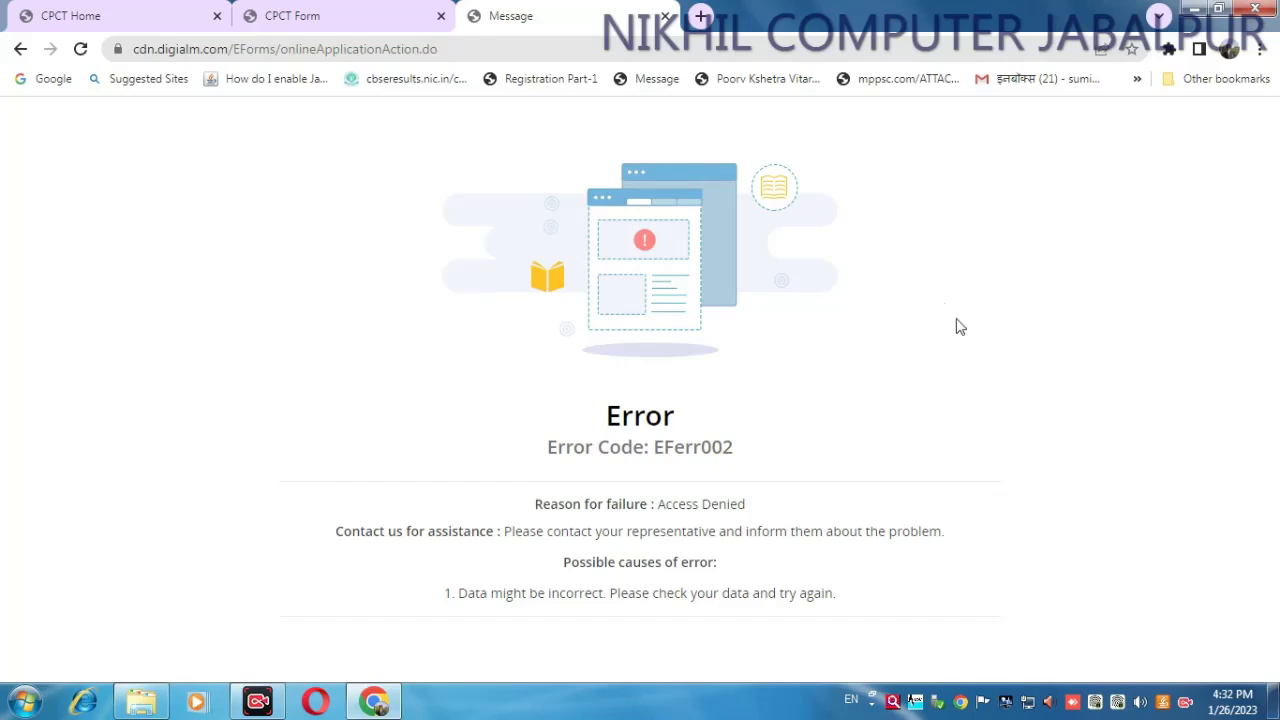
- Return to the CPCT Home tab and open the EXISTING USER sign-in in a new tab
click(300, 16)
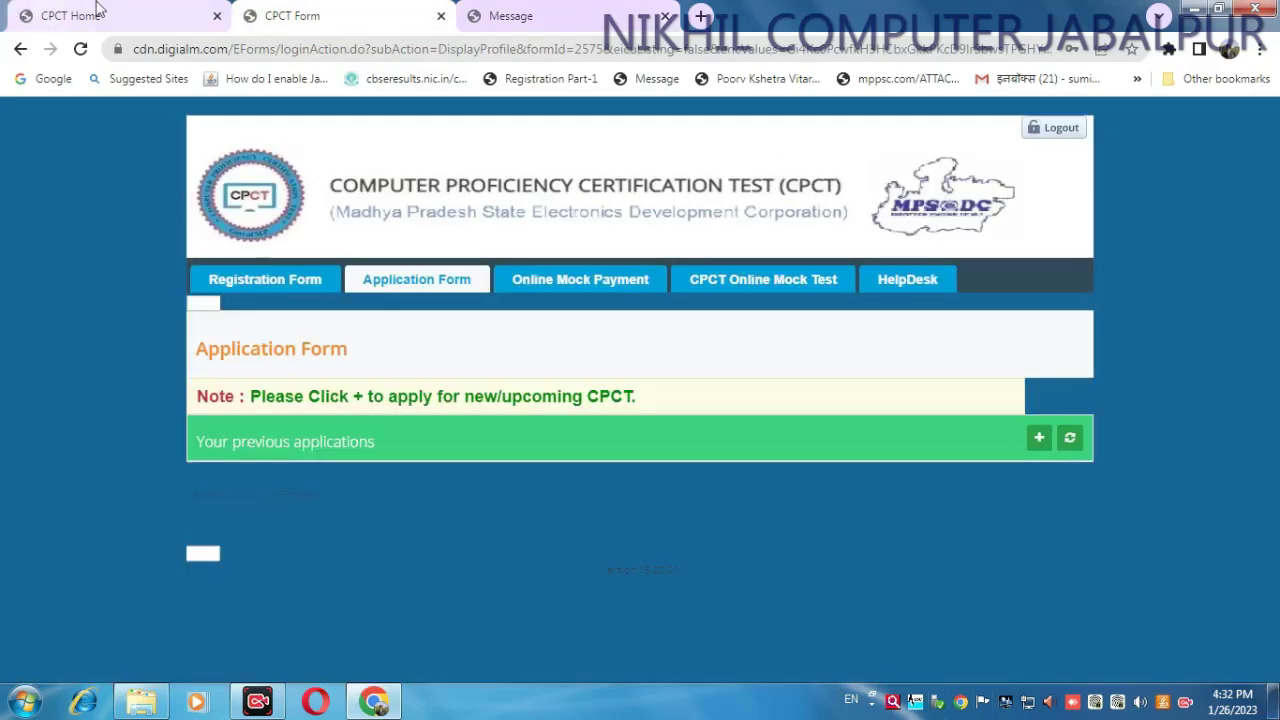
click(62, 16)
click(1093, 406)
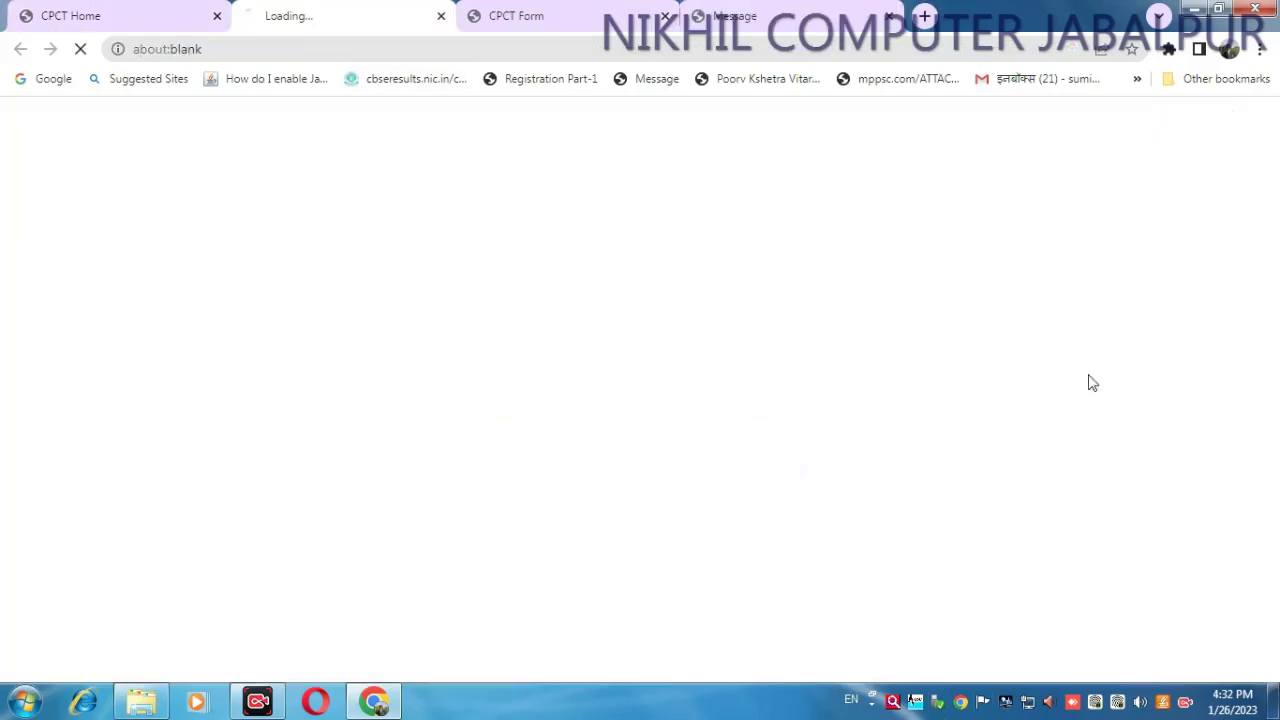